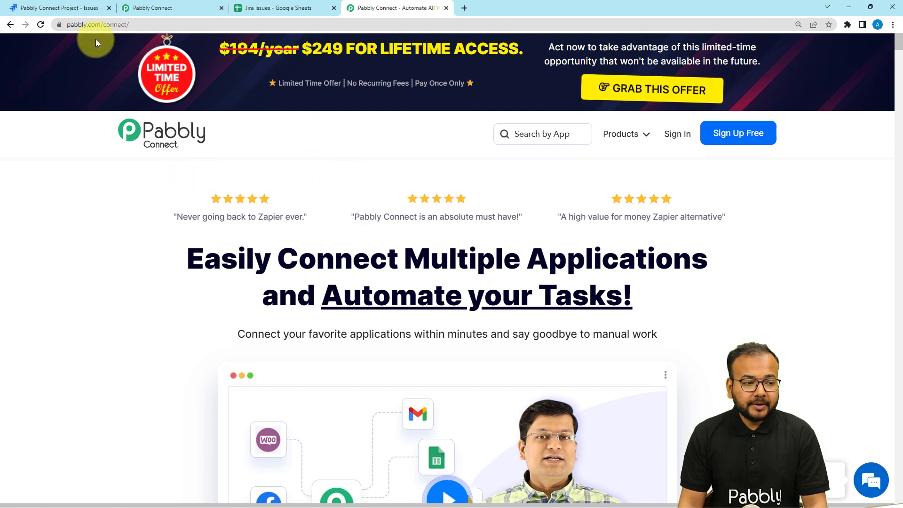
# - Dismiss the lifetime offer pop-up and view the list of Pabbly products
pyautogui.moveTo(120, 21)
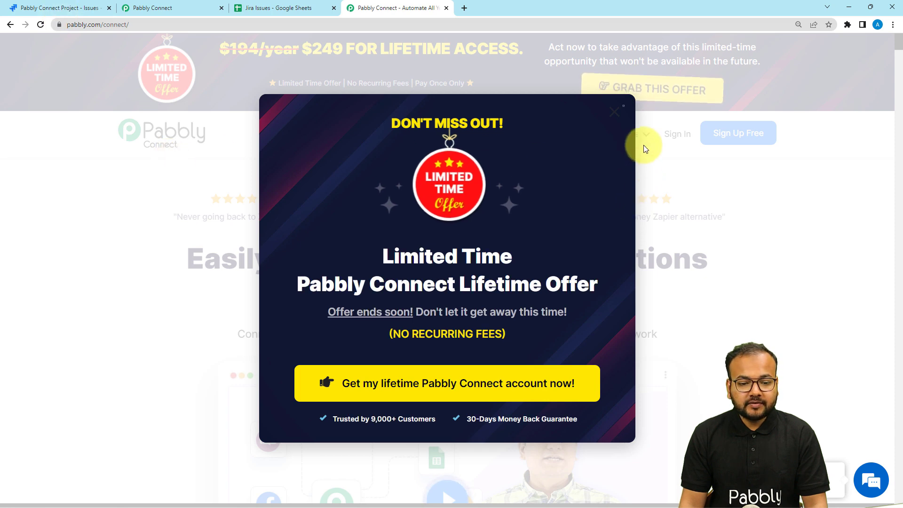
pyautogui.click(614, 112)
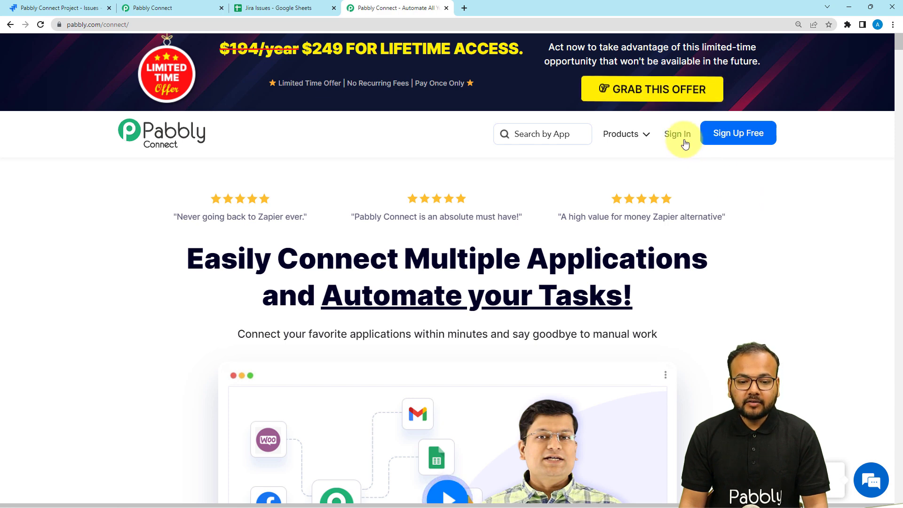
pyautogui.click(620, 134)
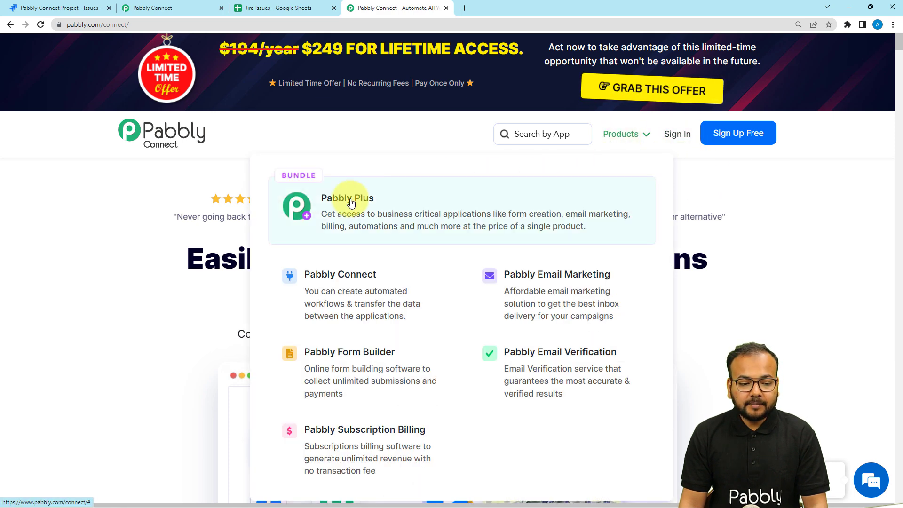
# - Switch to the Pabbly Connect dashboard and create a workflow named "Jira Issue Updates to Google Sheets"
pyautogui.click(162, 11)
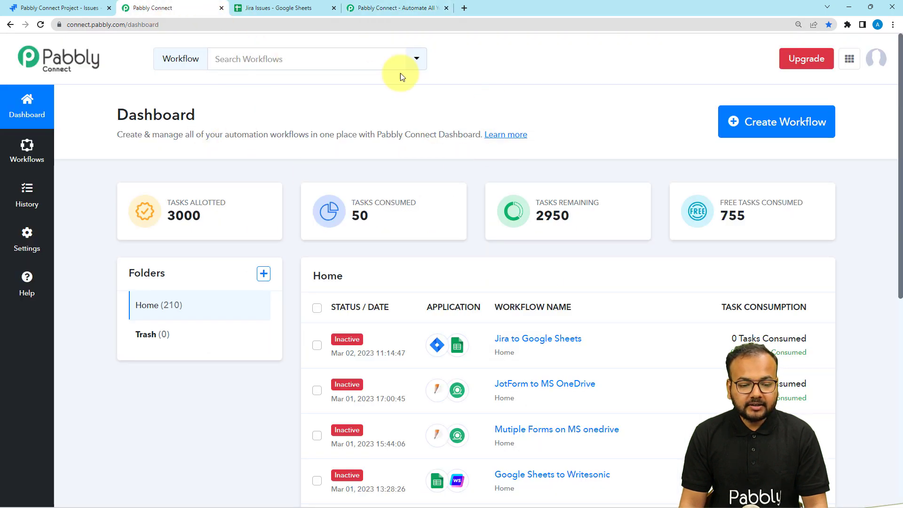
pyautogui.click(784, 127)
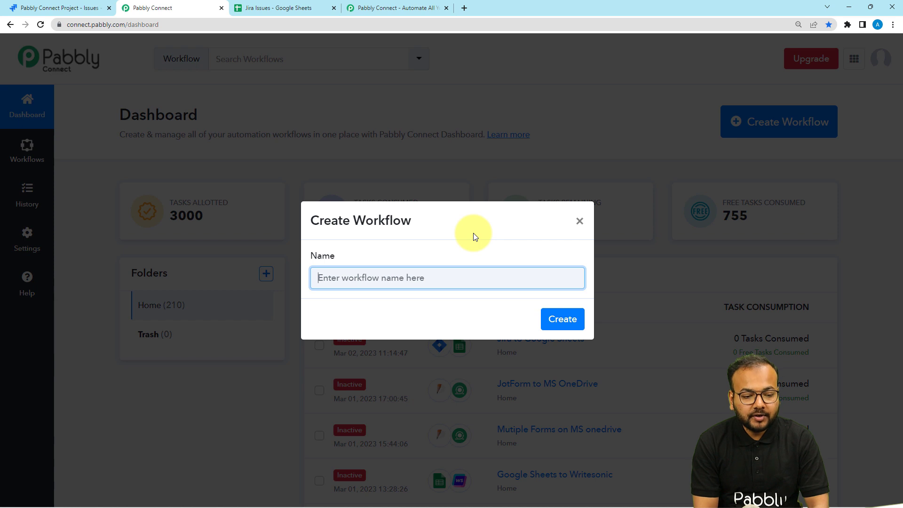
pyautogui.write('J')
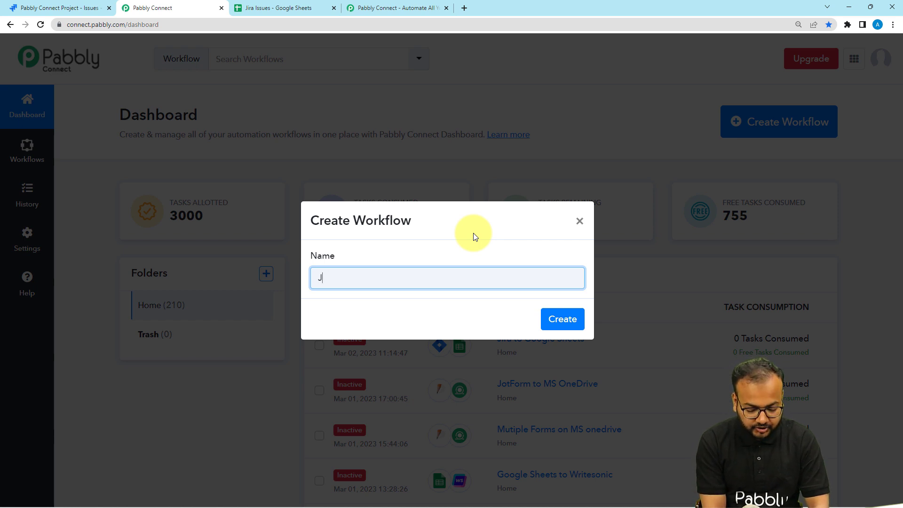
pyautogui.write('ira Issue')
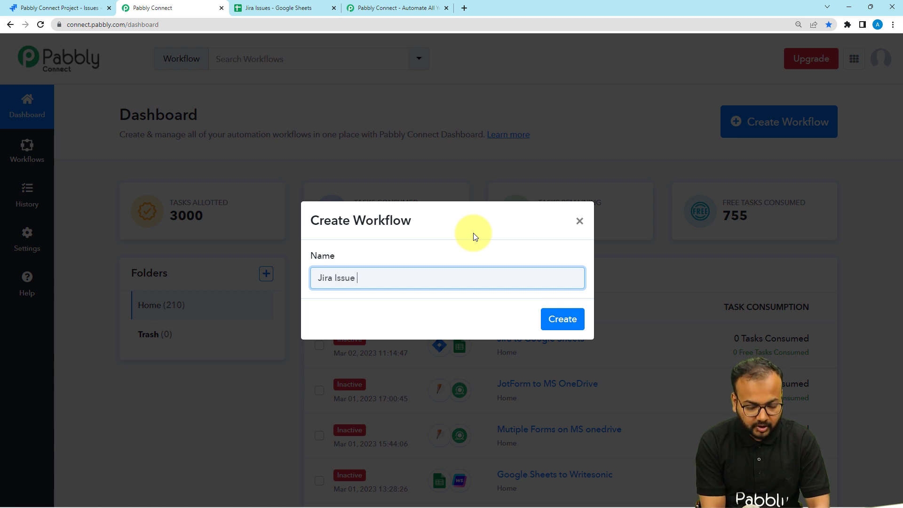
pyautogui.write(' Upda')
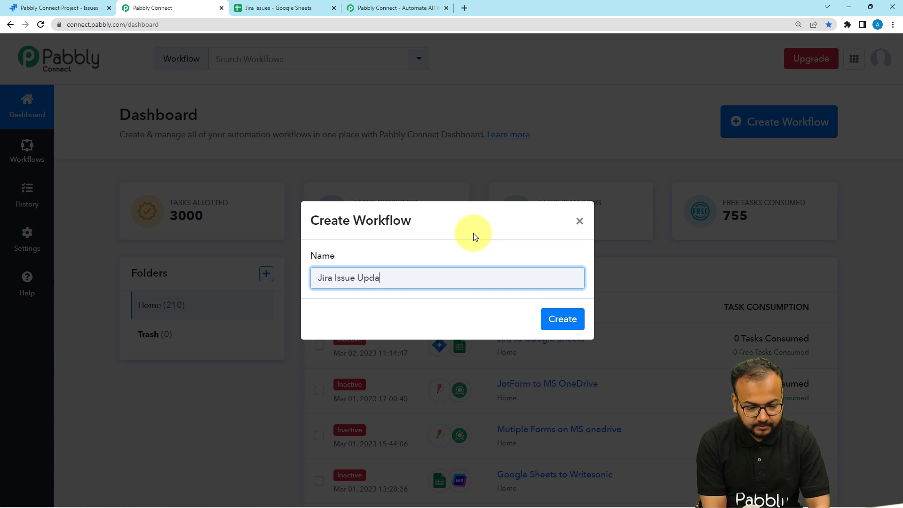
pyautogui.write('tes to ')
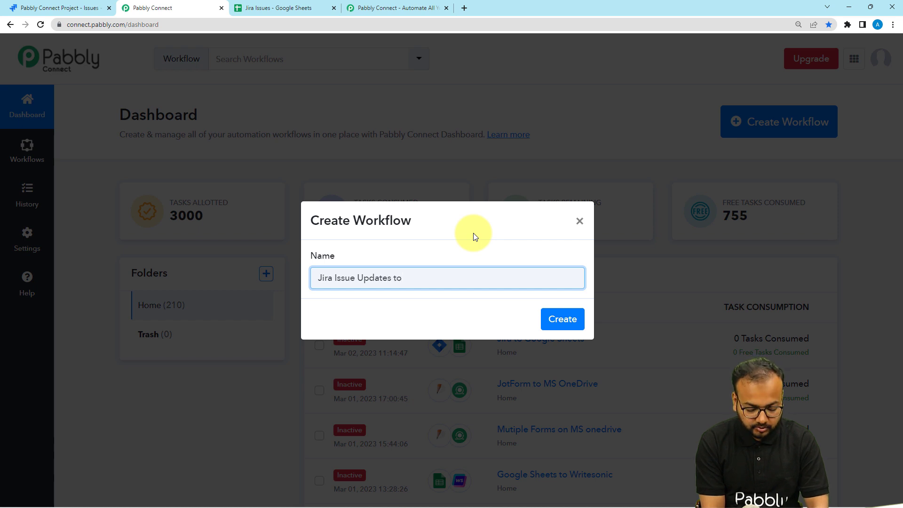
pyautogui.write('Google S')
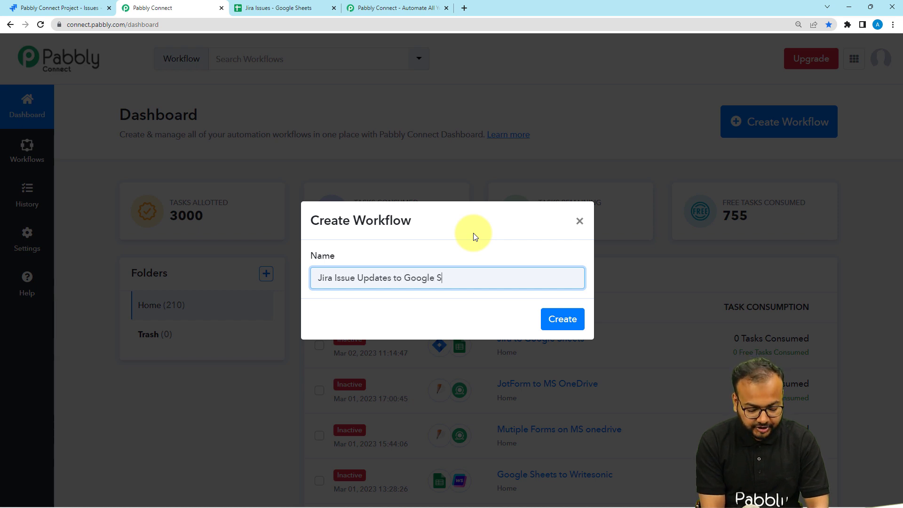
pyautogui.write('heets')
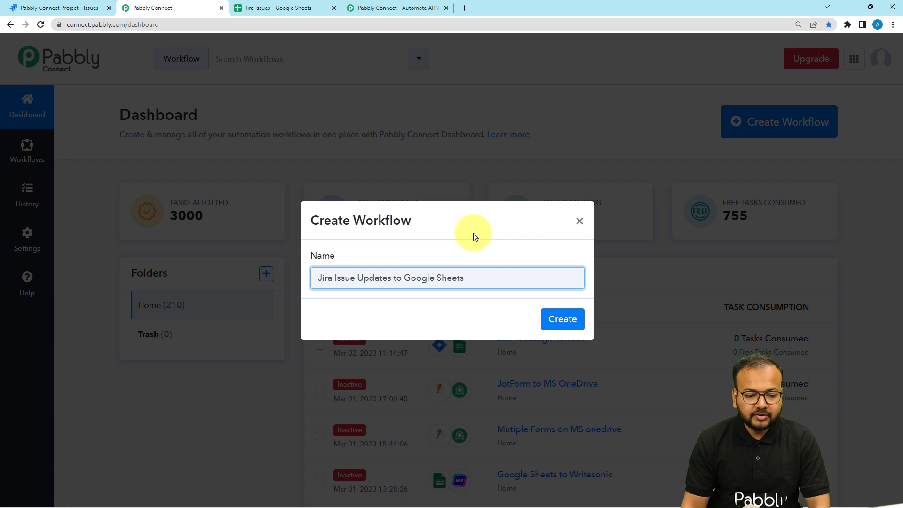
pyautogui.click(561, 319)
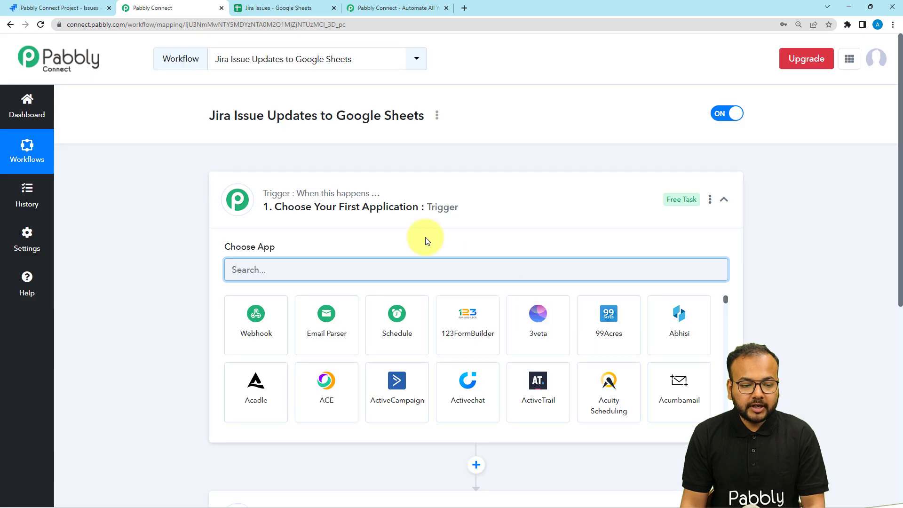
pyautogui.click(367, 207)
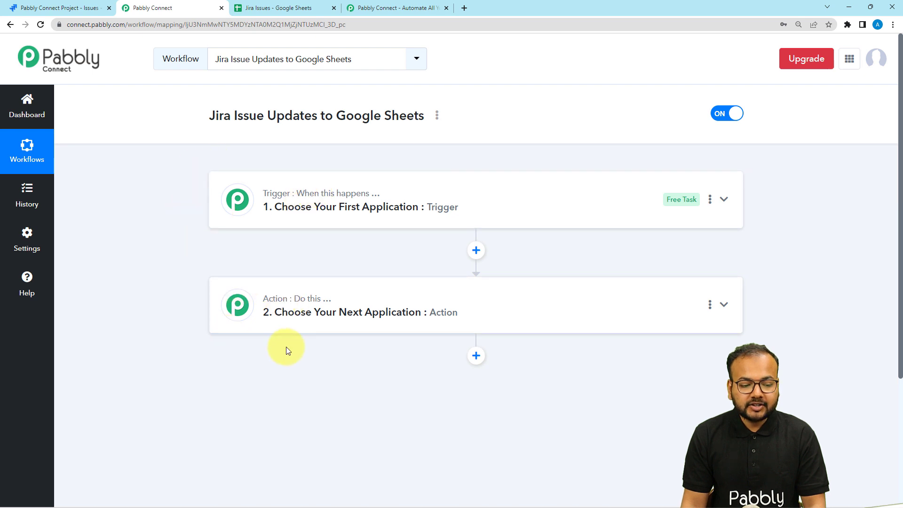
pyautogui.moveTo(294, 188)
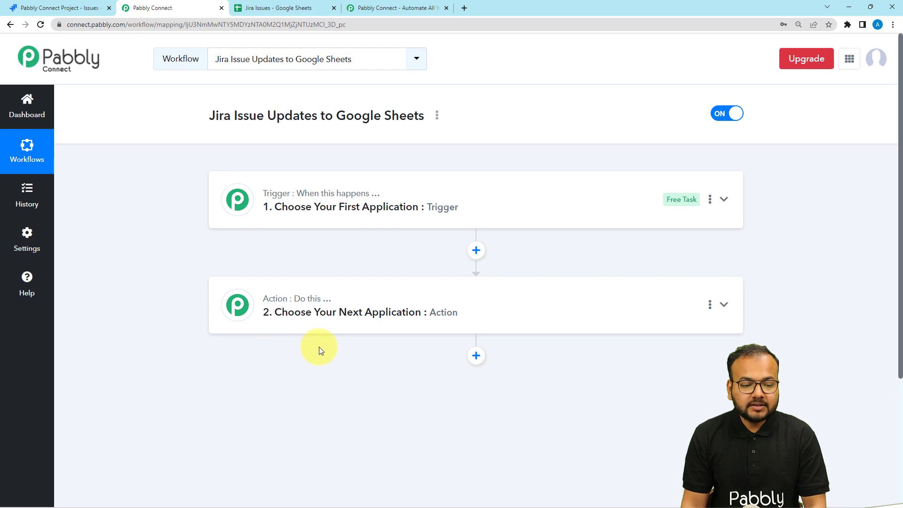
pyautogui.moveTo(327, 305)
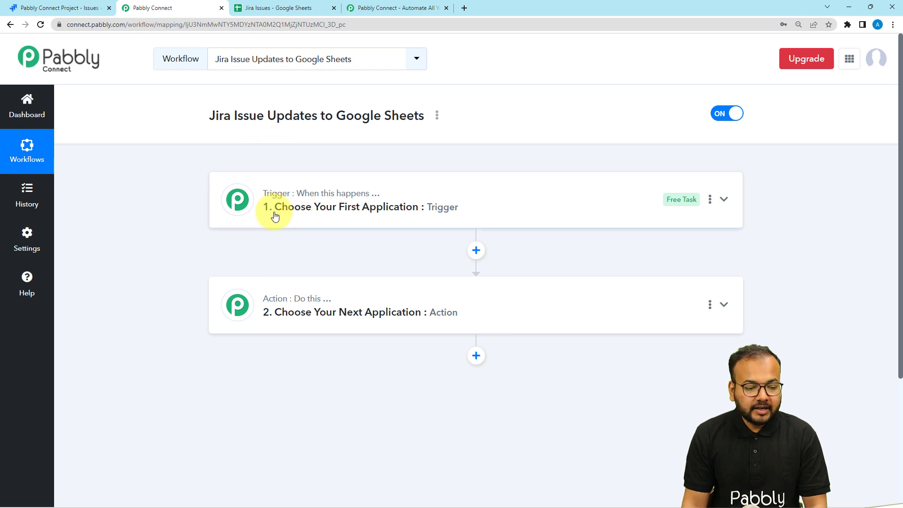
pyautogui.moveTo(295, 306)
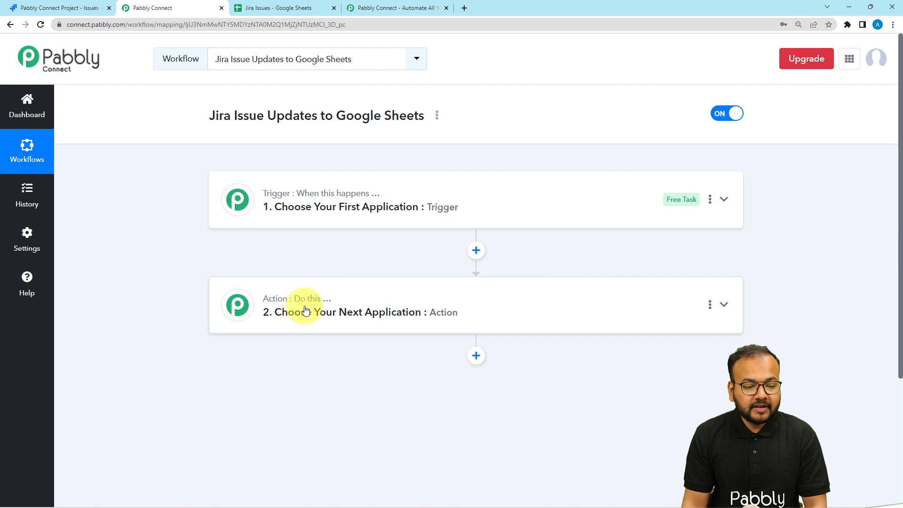
pyautogui.click(298, 210)
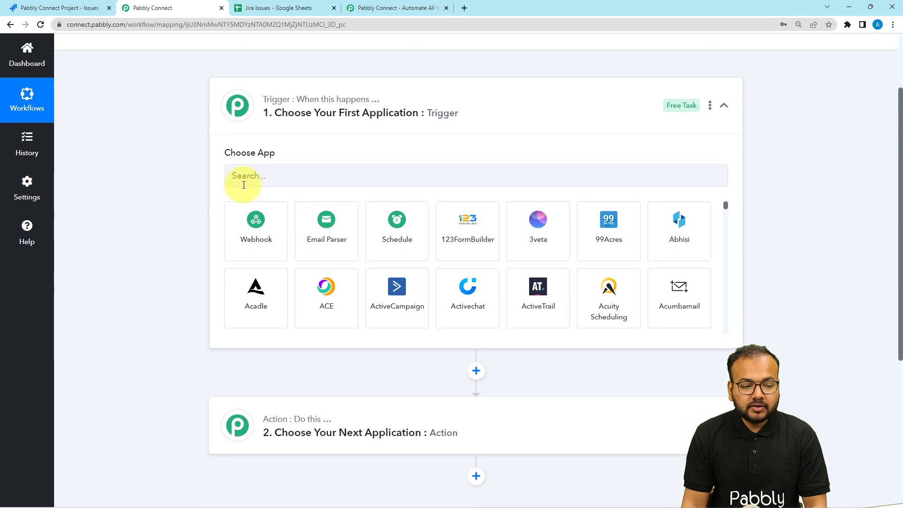
# - Set the workflow's trigger app to Jira Software (Triggers) with the trigger event Configure Webhooks
pyautogui.click(328, 178)
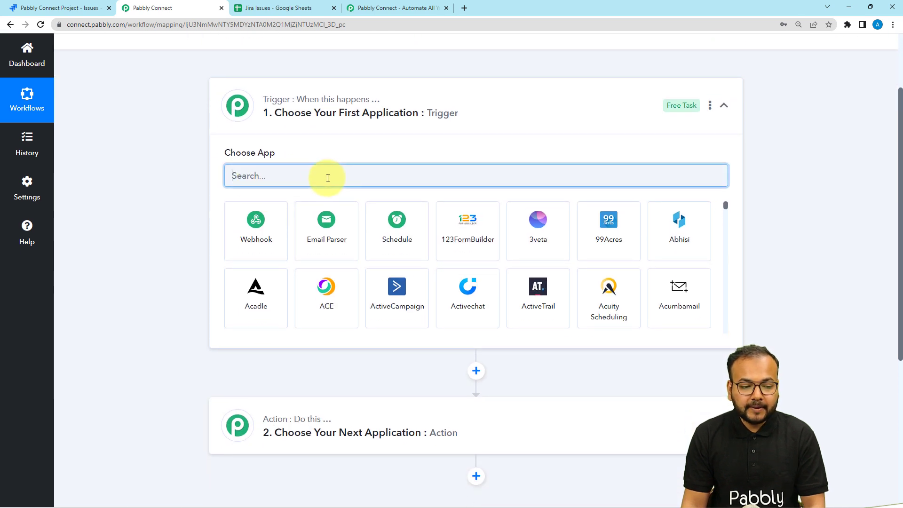
pyautogui.write('jira')
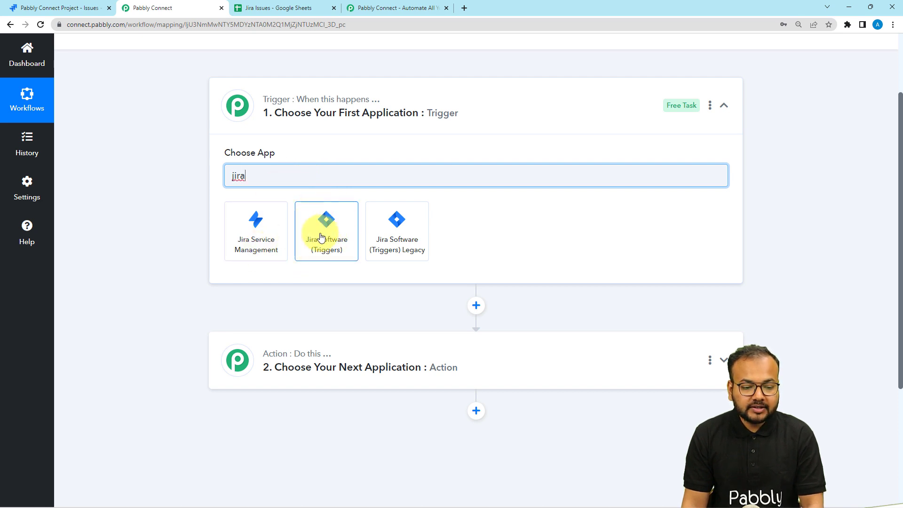
pyautogui.click(319, 250)
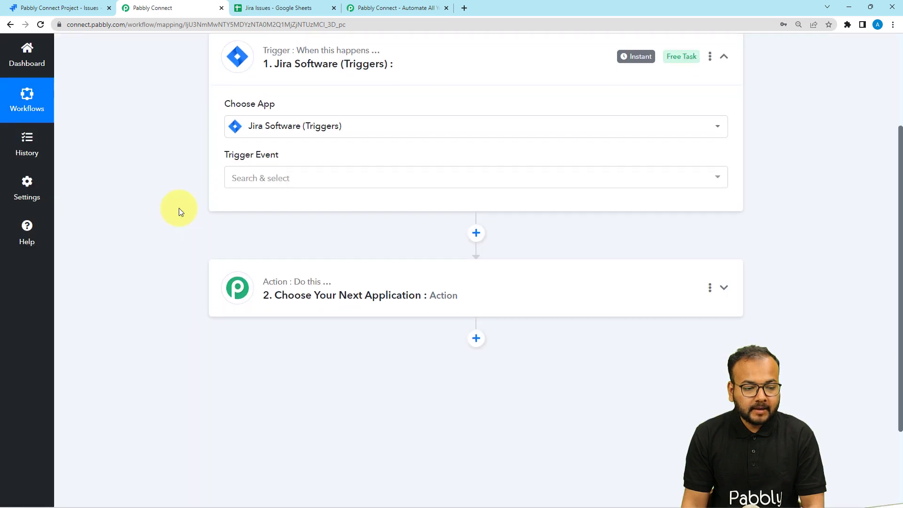
pyautogui.scroll(-1, 179, 208)
pyautogui.click(256, 135)
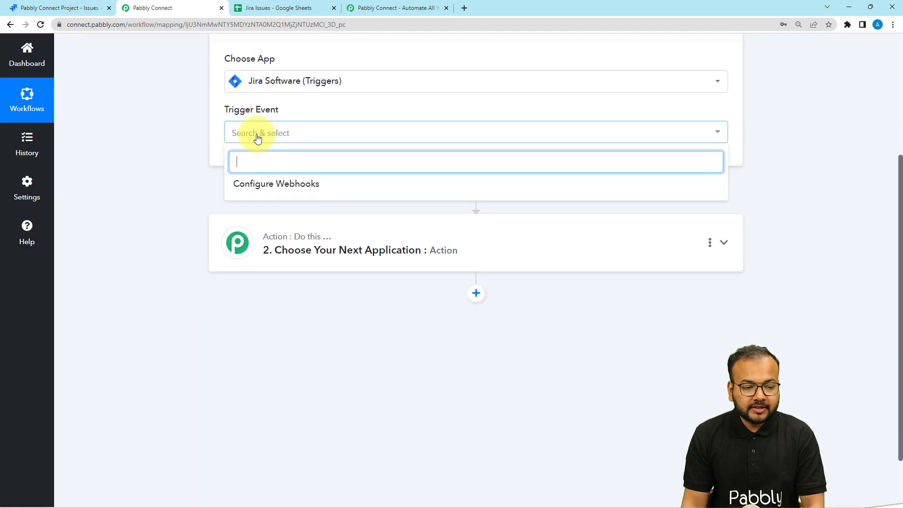
pyautogui.click(249, 186)
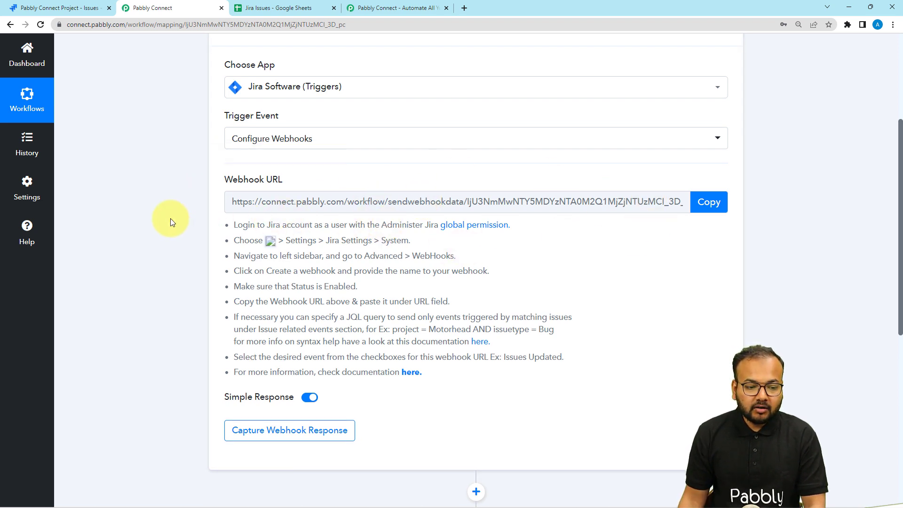
# - Review the webhook setup instructions, switch to Jira and open the WebHooks page in its system settings
pyautogui.scroll(-1, 173, 220)
pyautogui.scroll(1, 173, 220)
pyautogui.scroll(-2, 173, 220)
pyautogui.scroll(-1, 174, 221)
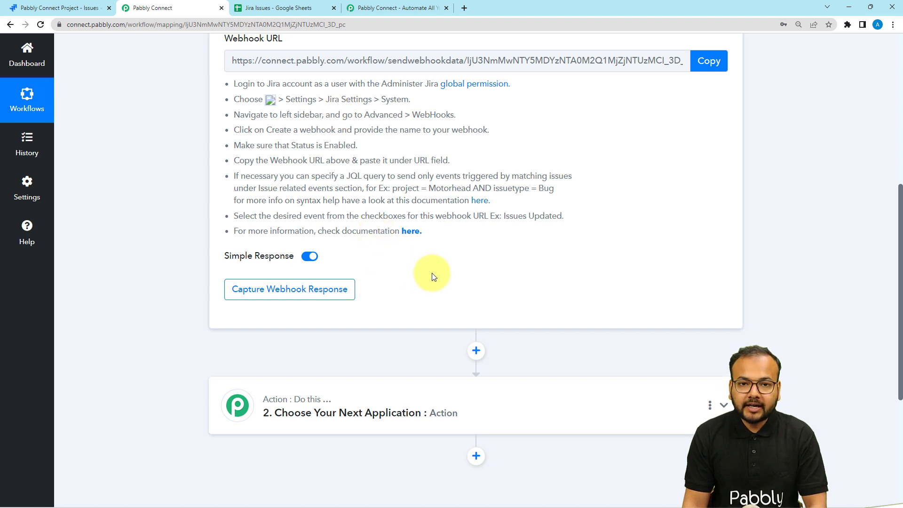
pyautogui.click(76, 8)
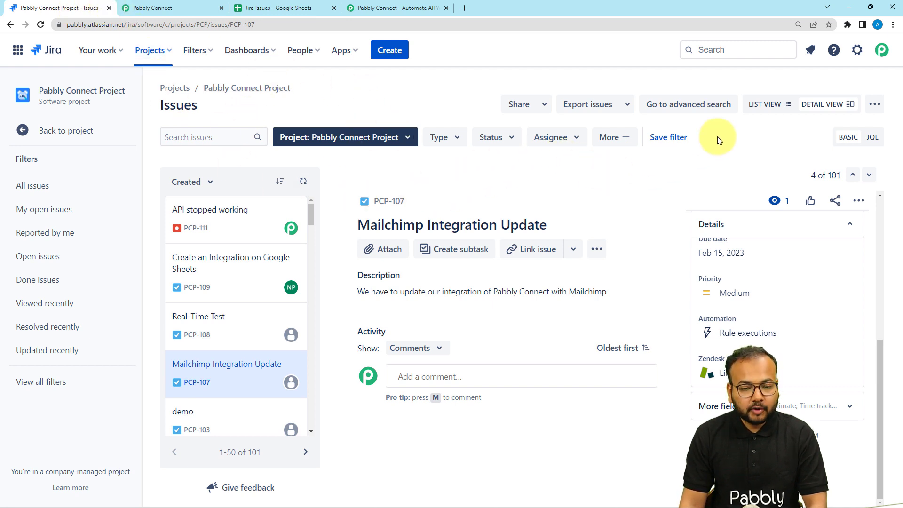
pyautogui.click(857, 56)
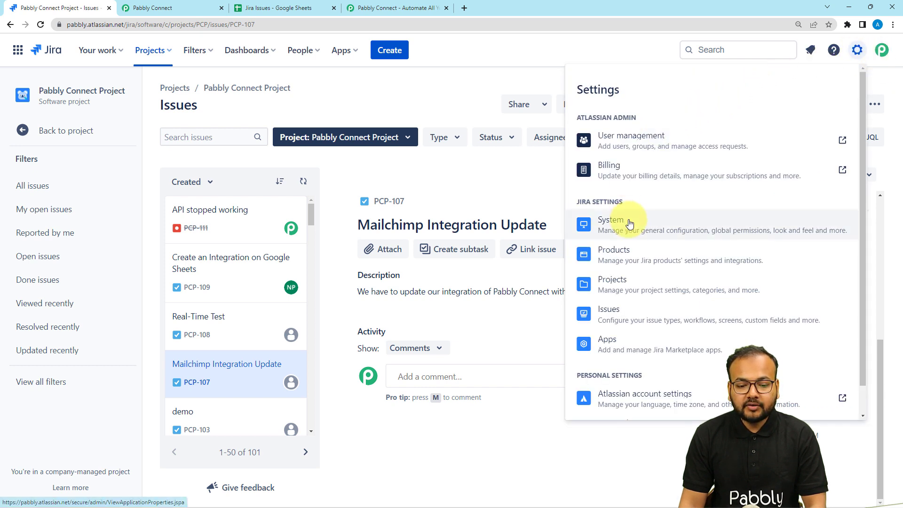
pyautogui.click(599, 230)
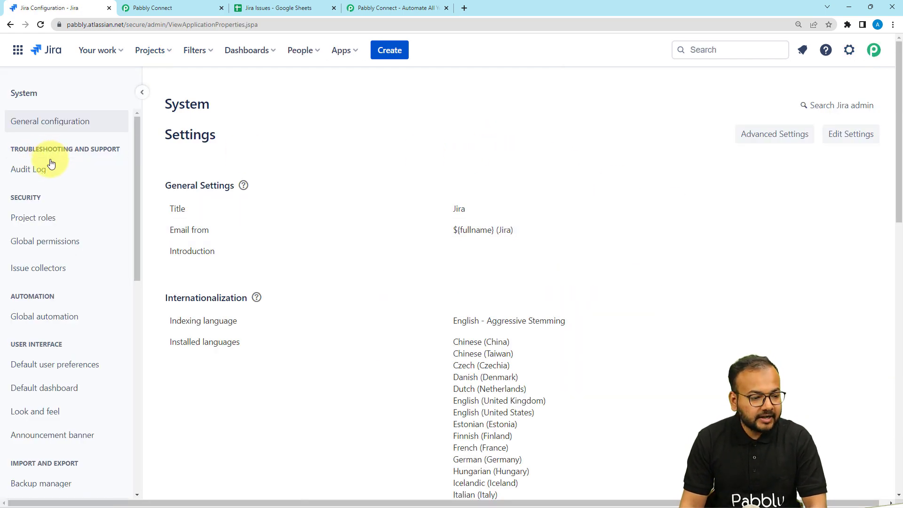
pyautogui.scroll(-7, 55, 183)
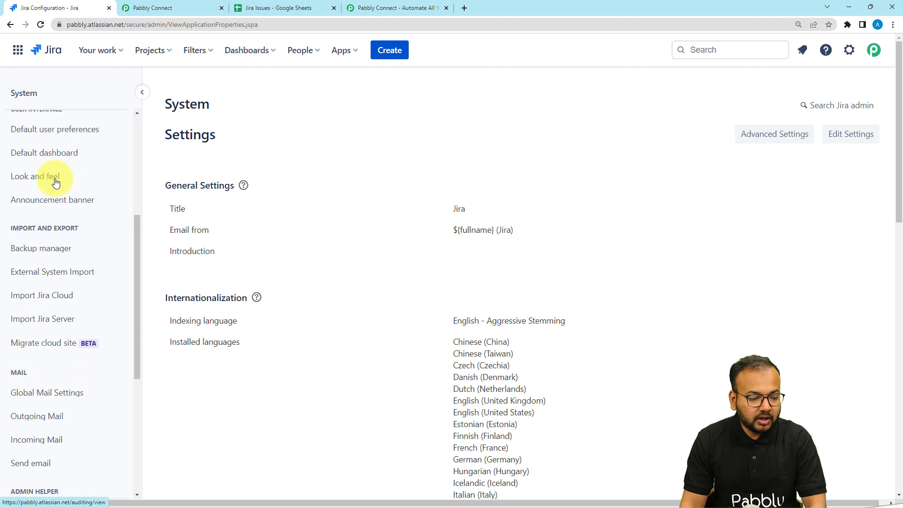
pyautogui.scroll(-6, 55, 183)
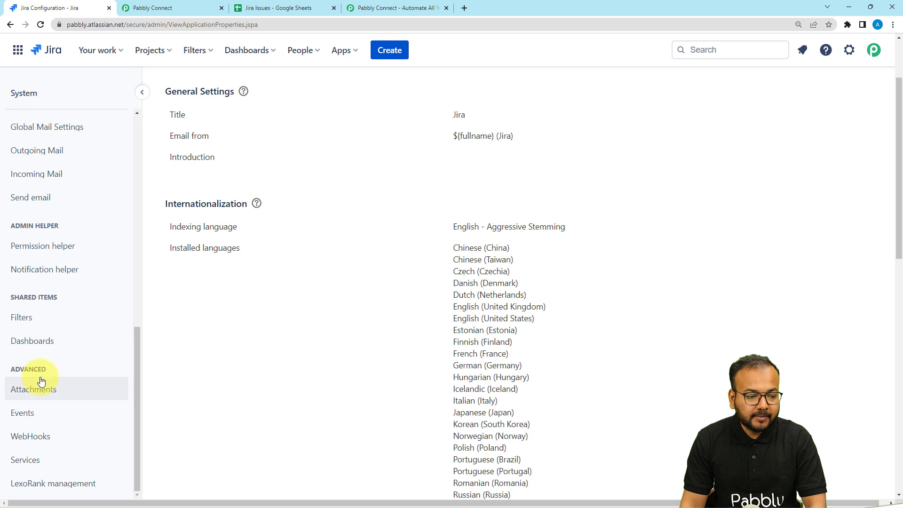
pyautogui.click(41, 440)
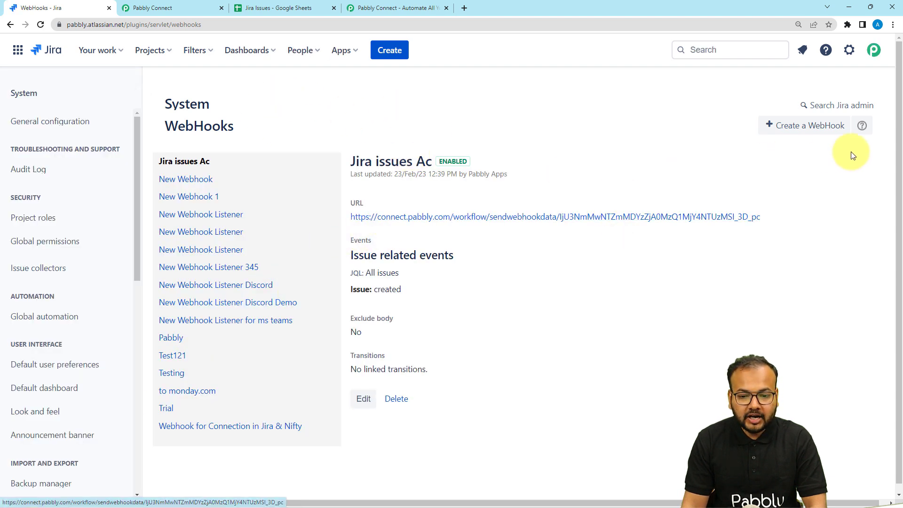
# - Start a new webhook in Jira and name it "To Google Sheets"
pyautogui.click(802, 126)
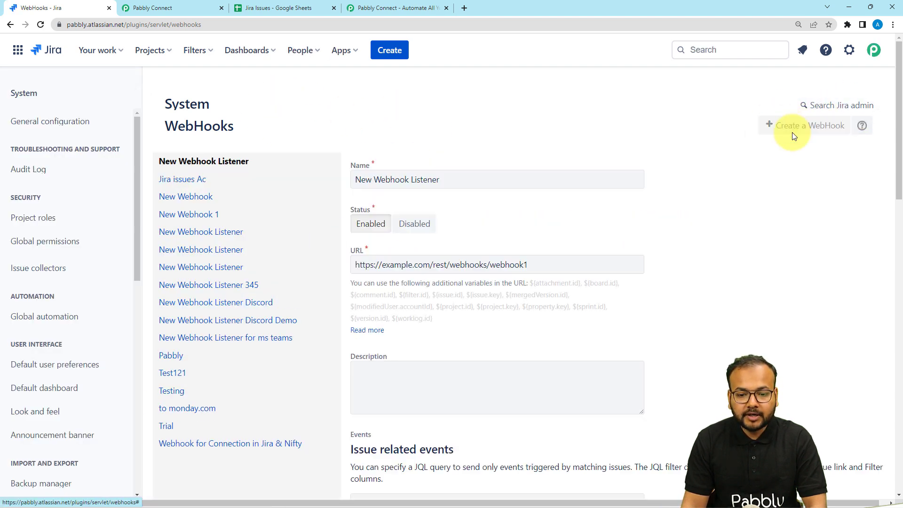
pyautogui.click(483, 180)
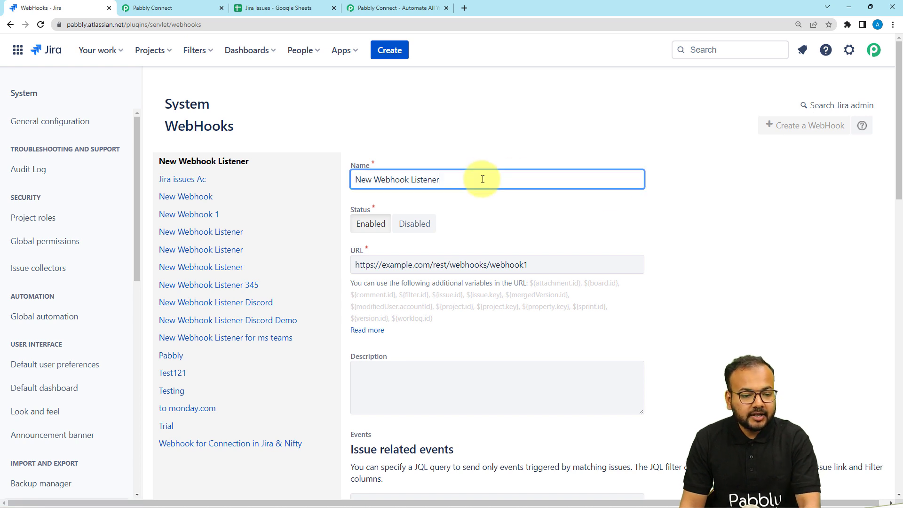
pyautogui.press('BackSpace')
pyautogui.press('BackSpace')
pyautogui.press('BackSpace')
pyautogui.press('BackSpace')
pyautogui.press('BackSpace')
pyautogui.press('BackSpace')
pyautogui.press('BackSpace')
pyautogui.press('BackSpace')
pyautogui.press('BackSpace')
pyautogui.press('BackSpace')
pyautogui.press('BackSpace')
pyautogui.press('BackSpace')
pyautogui.press('BackSpace')
pyautogui.press('BackSpace')
pyautogui.press('BackSpace')
pyautogui.press('BackSpace')
pyautogui.press('BackSpace')
pyautogui.press('BackSpace')
pyautogui.press('BackSpace')
pyautogui.press('BackSpace')
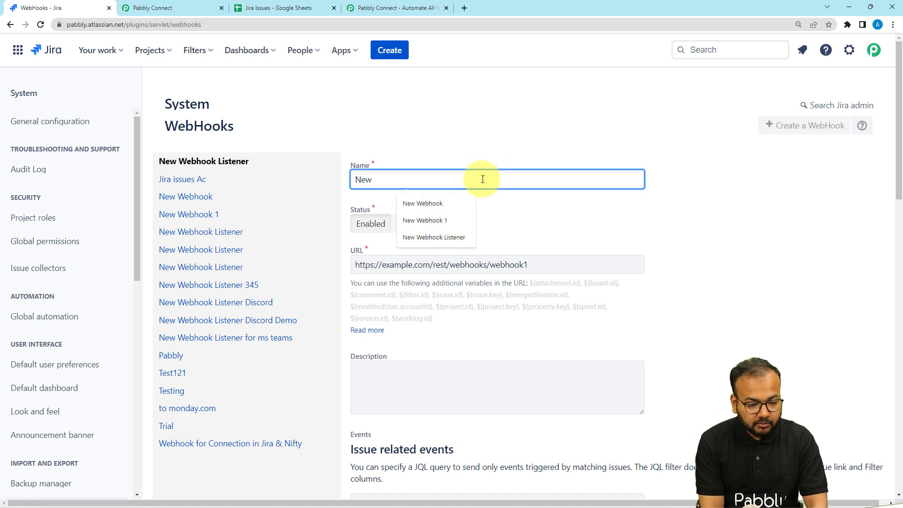
pyautogui.write('To Google Sheets')
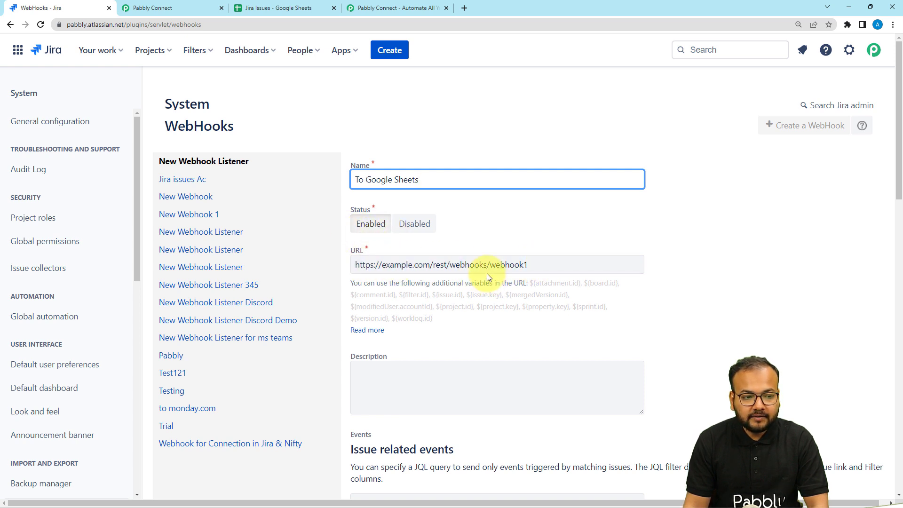
# - Copy the webhook URL from the Pabbly Connect trigger and use it to replace the placeholder URL in the new Jira webhook
pyautogui.click(183, 5)
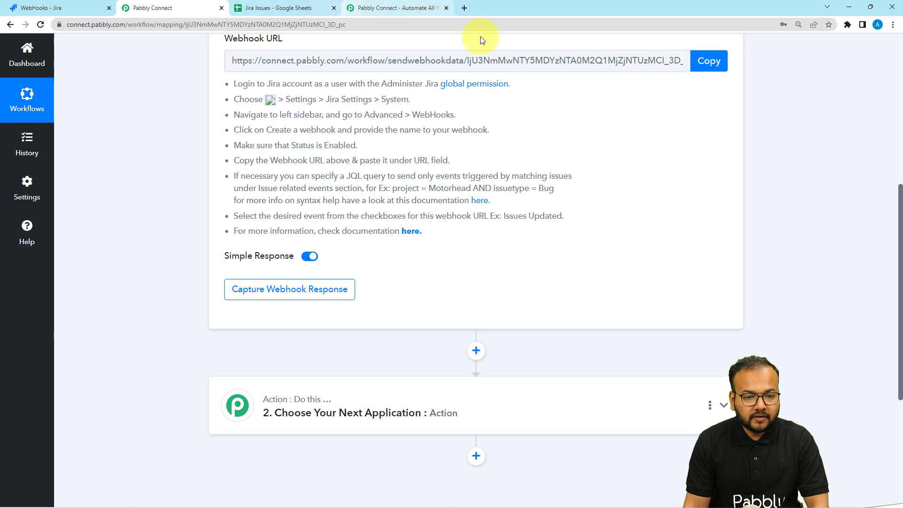
pyautogui.click(708, 61)
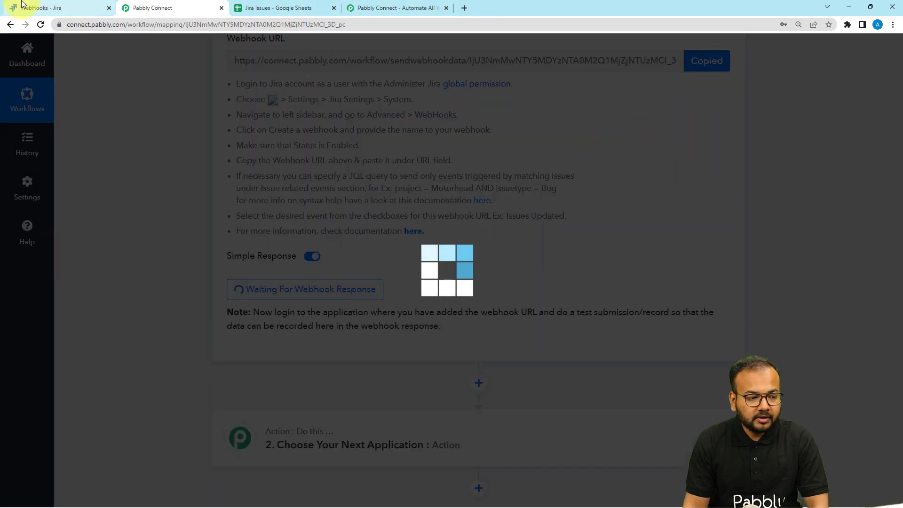
pyautogui.click(38, 8)
pyautogui.moveTo(540, 271); pyautogui.dragTo(341, 270)
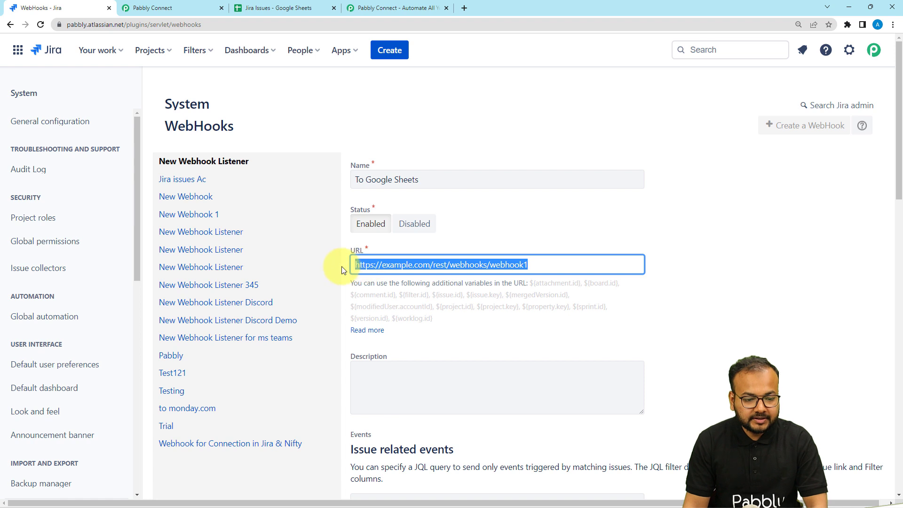
pyautogui.hotkey('ctrl', 'v')
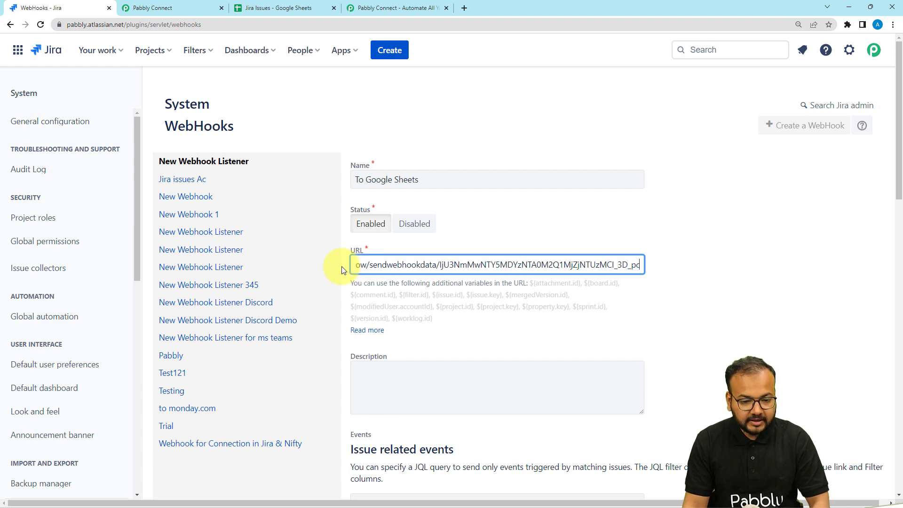
pyautogui.click(434, 287)
# - Subscribe the webhook to the Issue updated event for all issues and create it
pyautogui.scroll(-3, 448, 303)
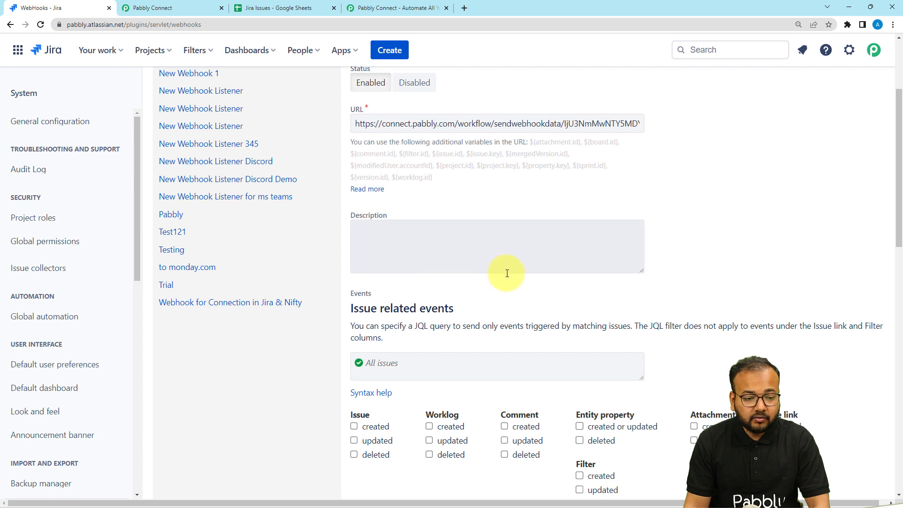
pyautogui.scroll(-1, 460, 172)
pyautogui.scroll(-3, 450, 247)
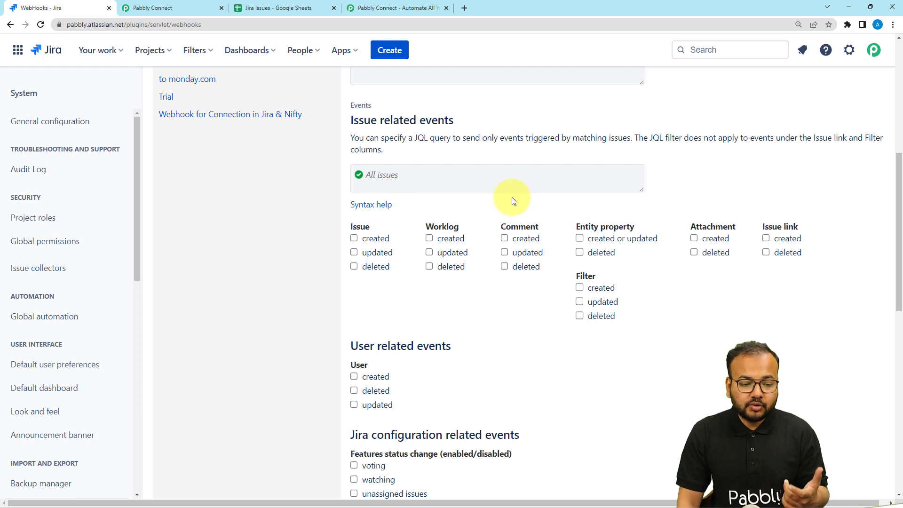
pyautogui.scroll(-2, 453, 200)
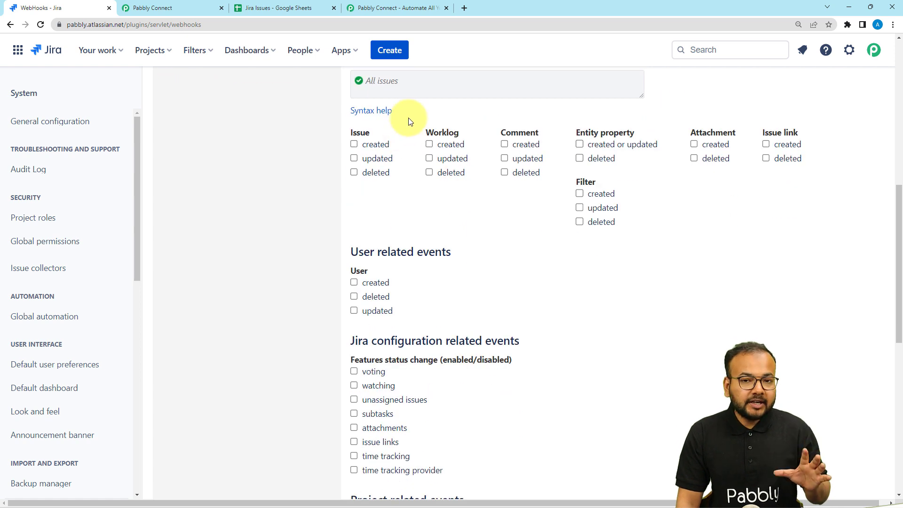
pyautogui.scroll(1, 408, 118)
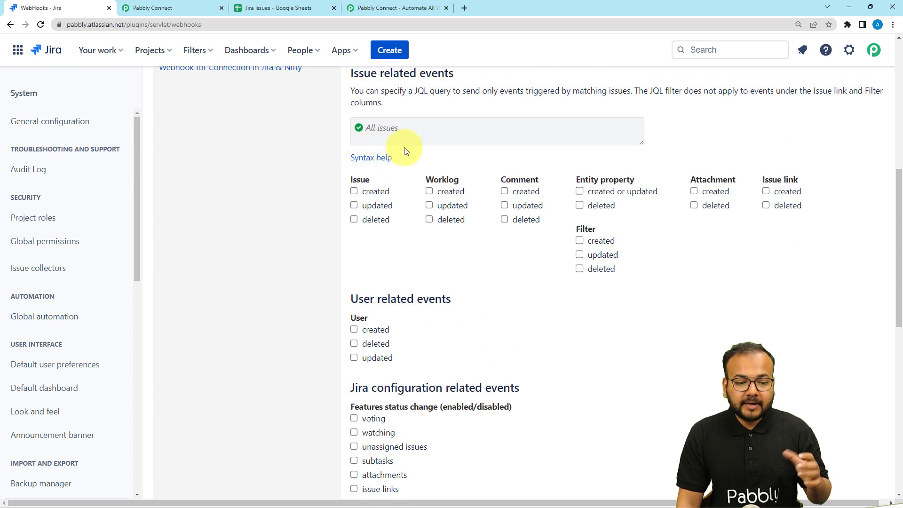
pyautogui.scroll(-1, 454, 137)
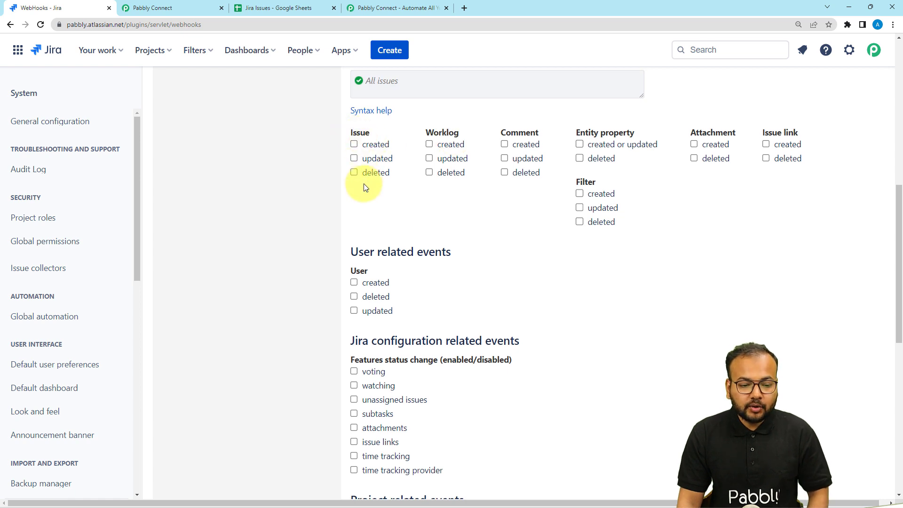
pyautogui.click(354, 159)
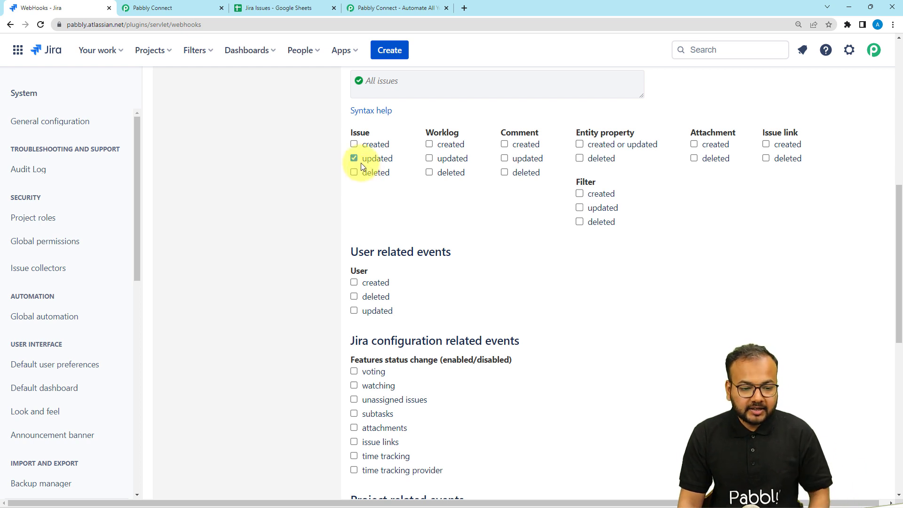
pyautogui.scroll(-1, 442, 271)
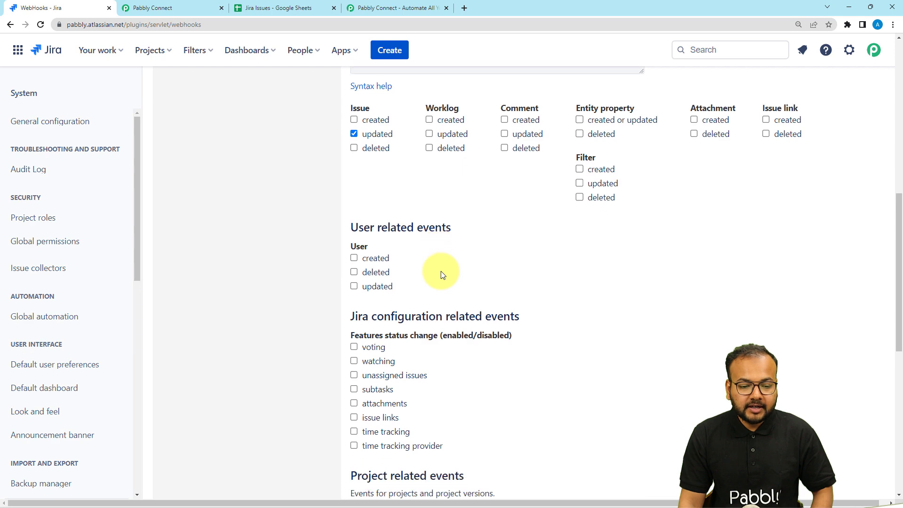
pyautogui.scroll(-9, 441, 271)
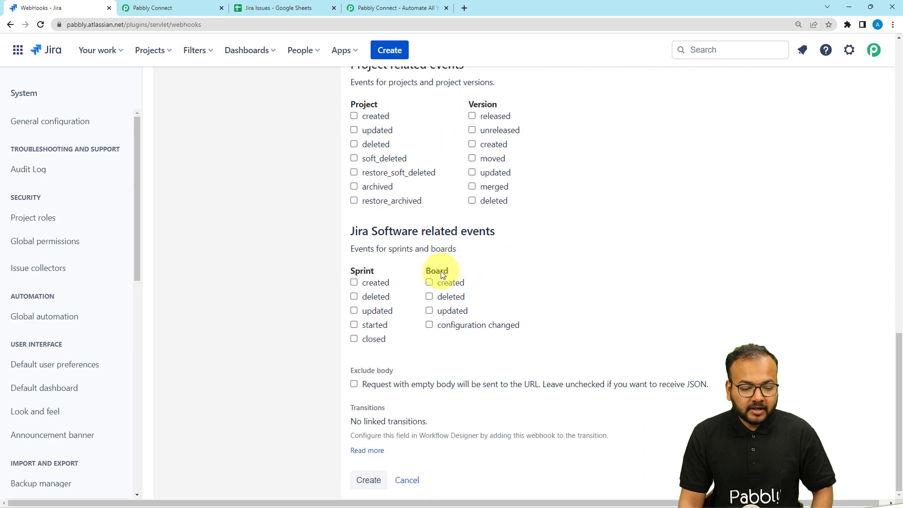
pyautogui.click(368, 479)
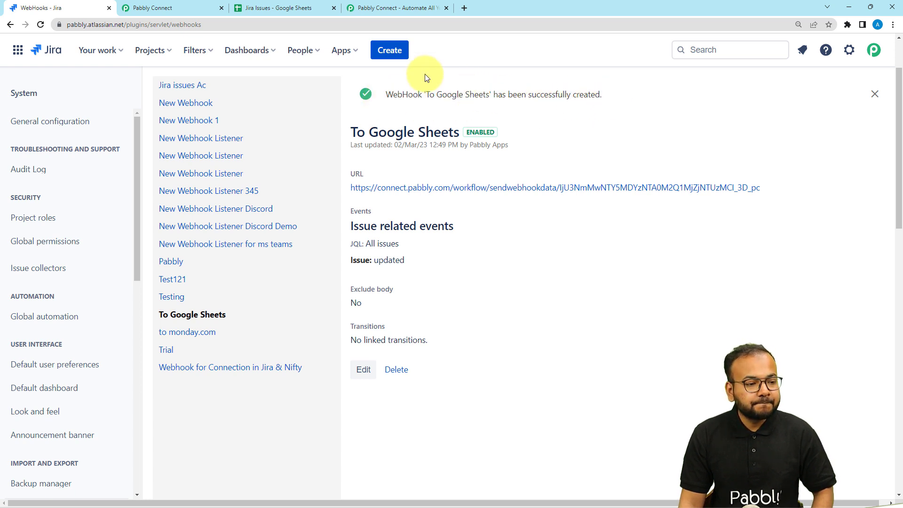
# - Check the webhook capture in Pabbly Connect, then open the Real-Time Test issue of the Pabbly Connect Project in Jira
pyautogui.click(200, 8)
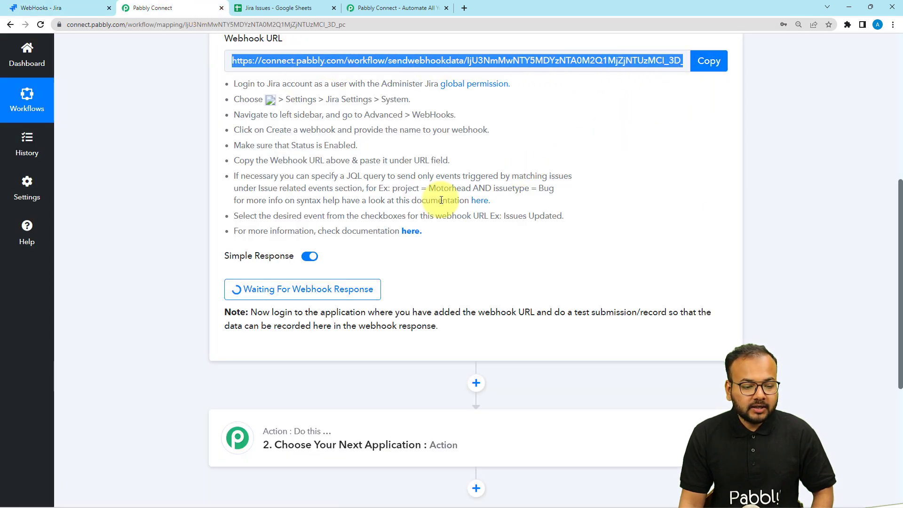
pyautogui.scroll(-2, 238, 338)
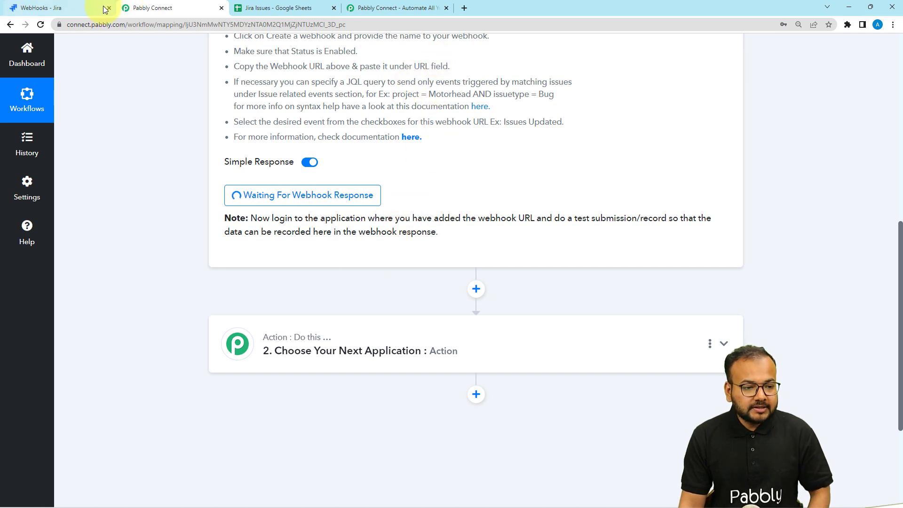
pyautogui.click(74, 8)
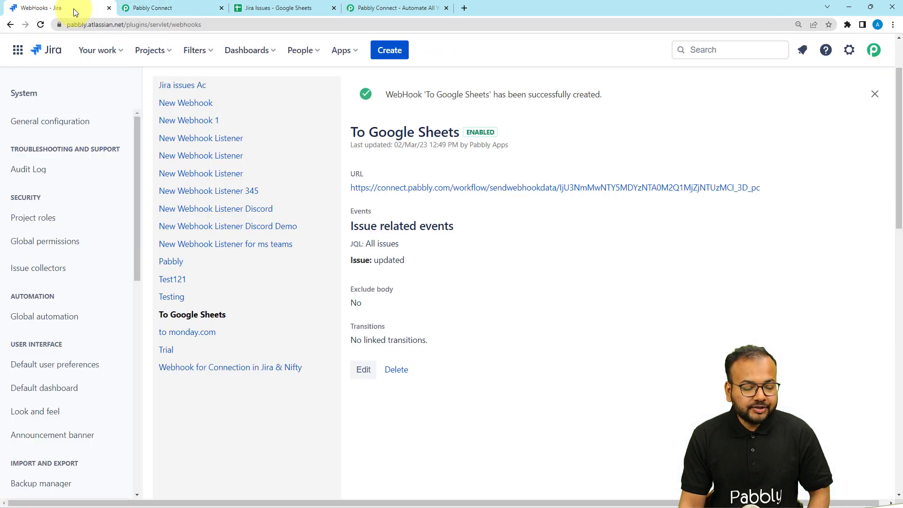
pyautogui.click(171, 57)
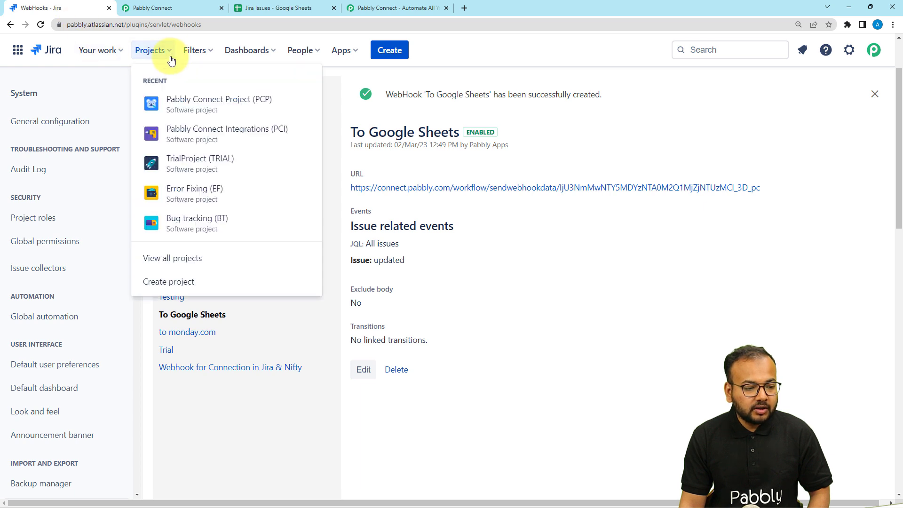
pyautogui.click(178, 109)
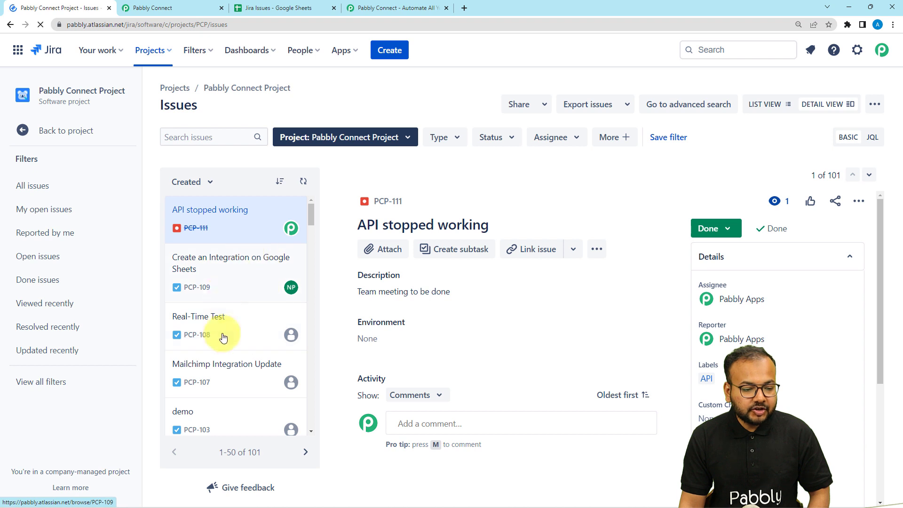
pyautogui.click(208, 325)
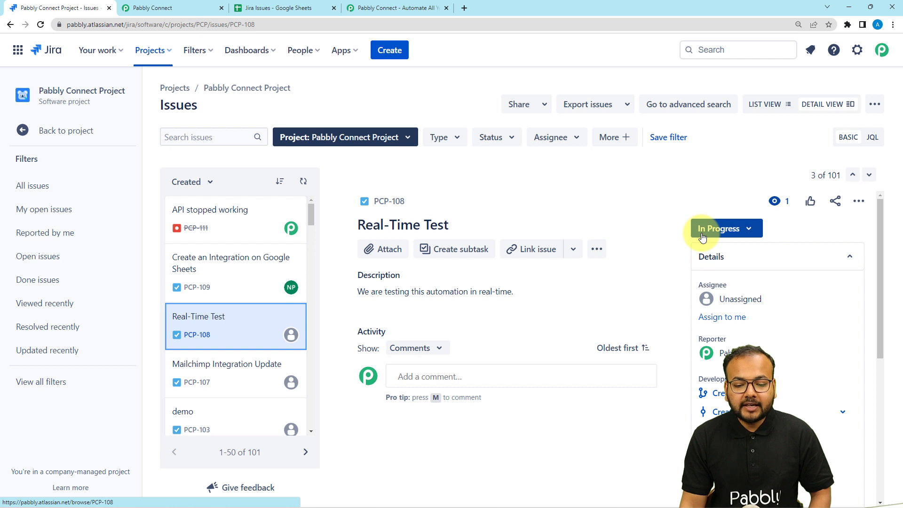
# - Change the Real-Time Test issue's status to In Review and look through its details
pyautogui.click(722, 231)
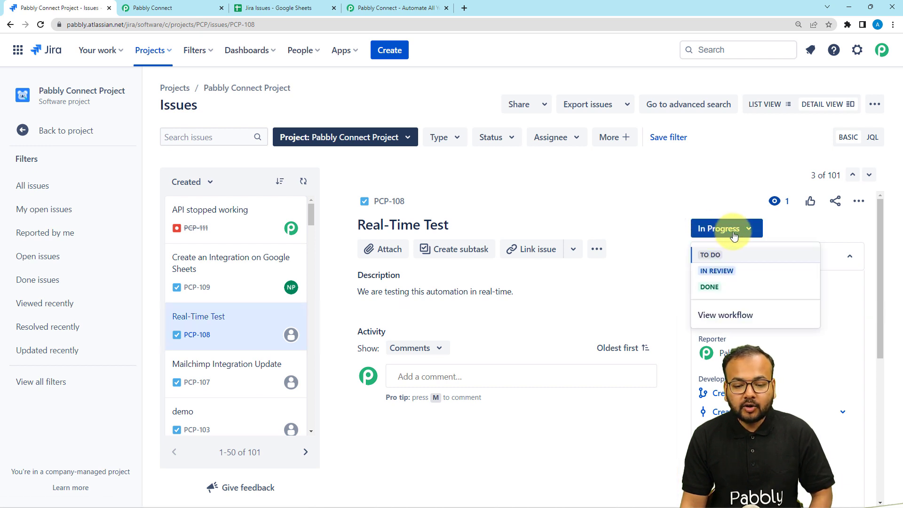
pyautogui.click(709, 270)
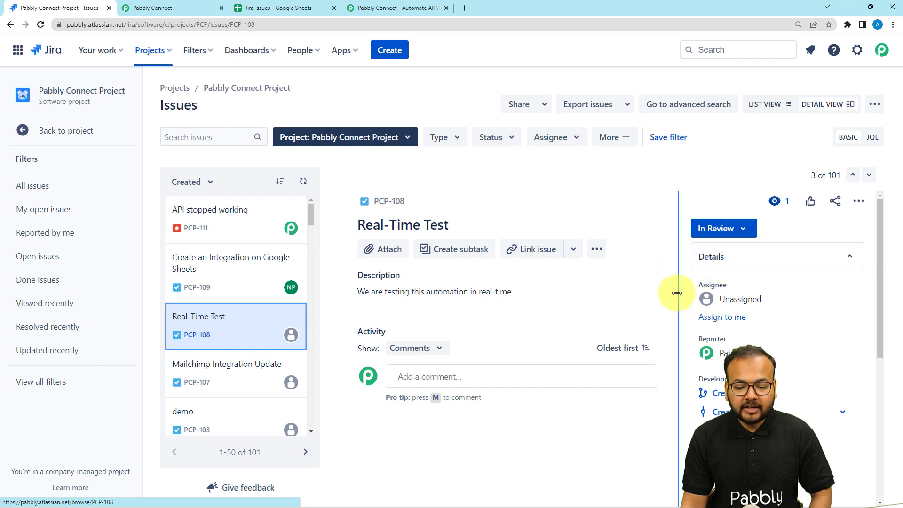
pyautogui.scroll(-5, 743, 329)
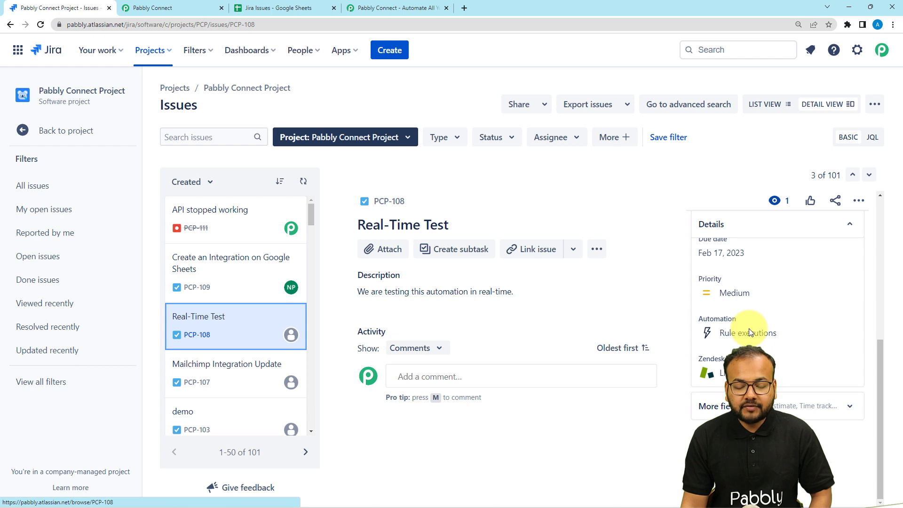
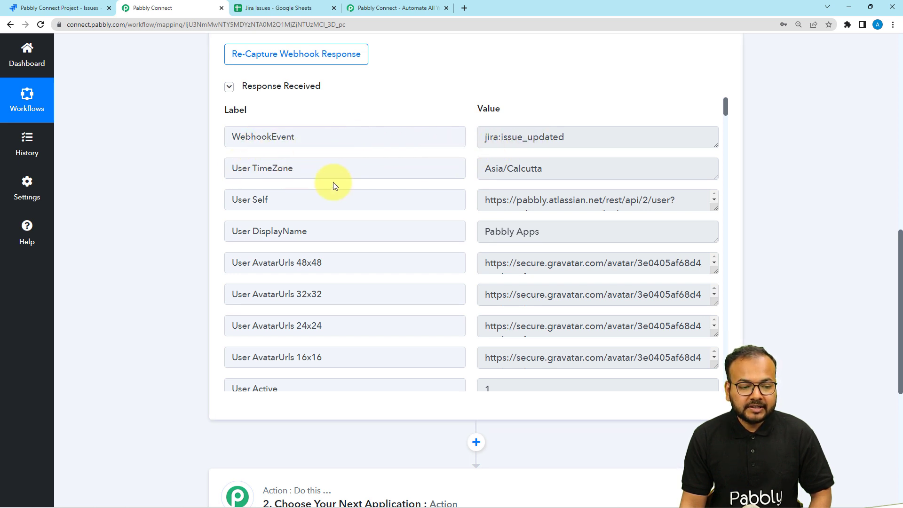
# - Examine the webhook response captured in Pabbly Connect for the issue's key, summary, status, reporter, project, type, due date and description
pyautogui.scroll(-1, 371, 214)
pyautogui.scroll(-2, 374, 209)
pyautogui.scroll(-3, 419, 174)
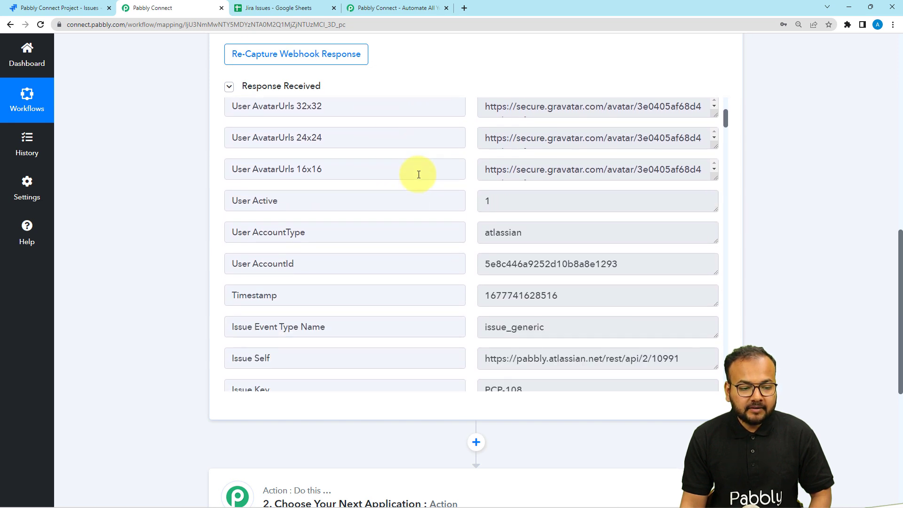
pyautogui.scroll(-2, 418, 175)
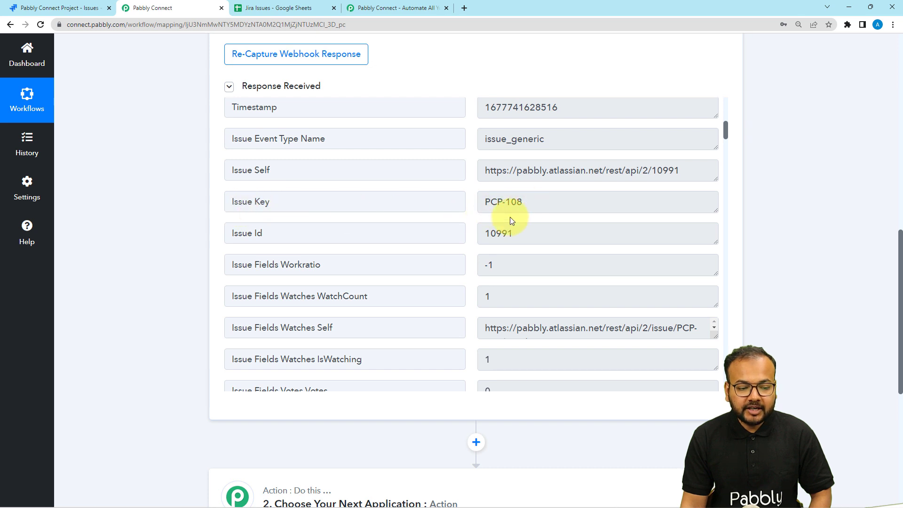
pyautogui.scroll(-2, 397, 240)
pyautogui.scroll(-6, 398, 239)
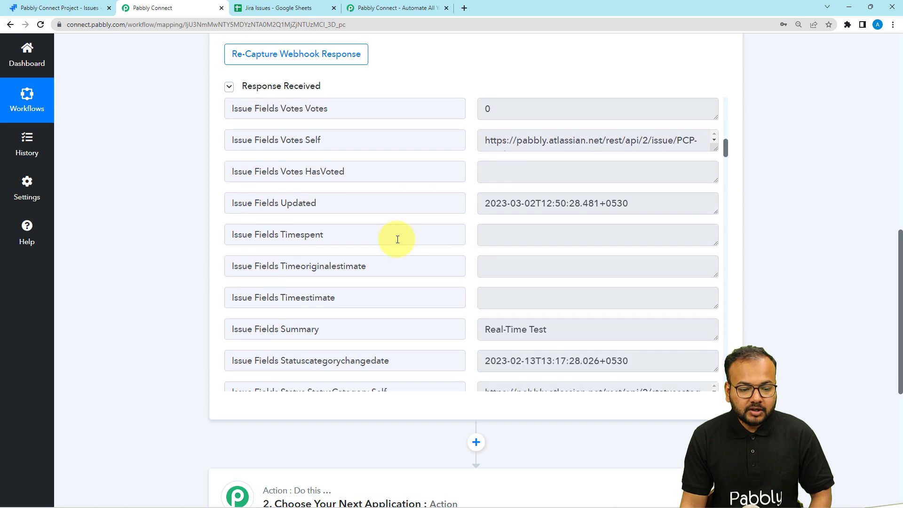
pyautogui.scroll(-3, 397, 239)
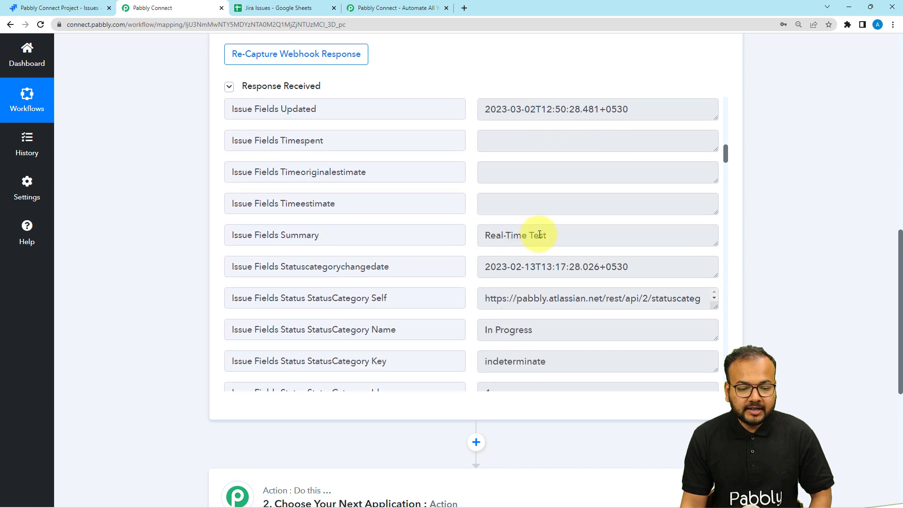
pyautogui.scroll(-4, 409, 254)
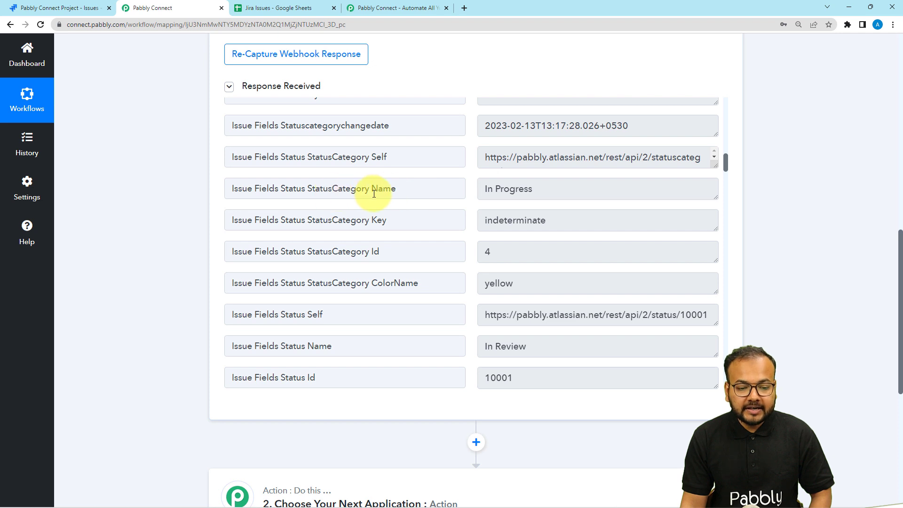
pyautogui.scroll(-2, 471, 251)
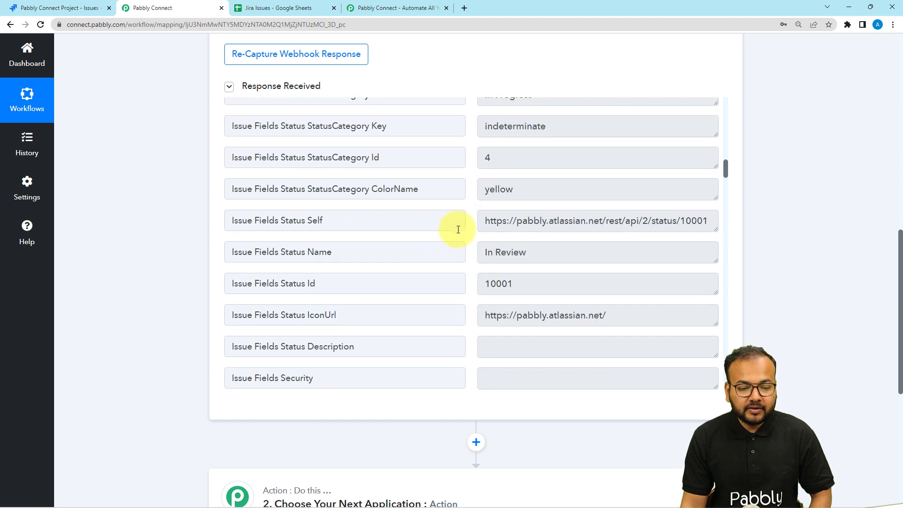
pyautogui.scroll(-8, 443, 257)
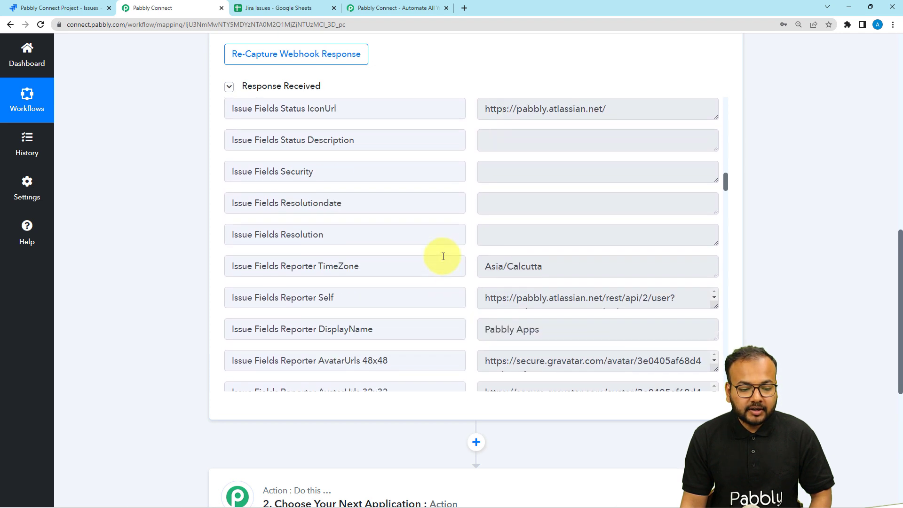
pyautogui.scroll(-4, 443, 256)
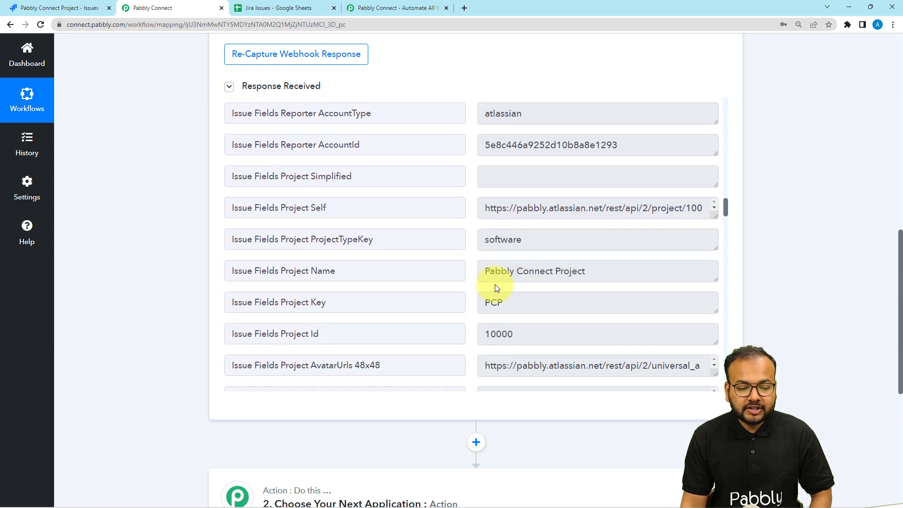
pyautogui.scroll(-2, 423, 278)
pyautogui.scroll(-2, 426, 241)
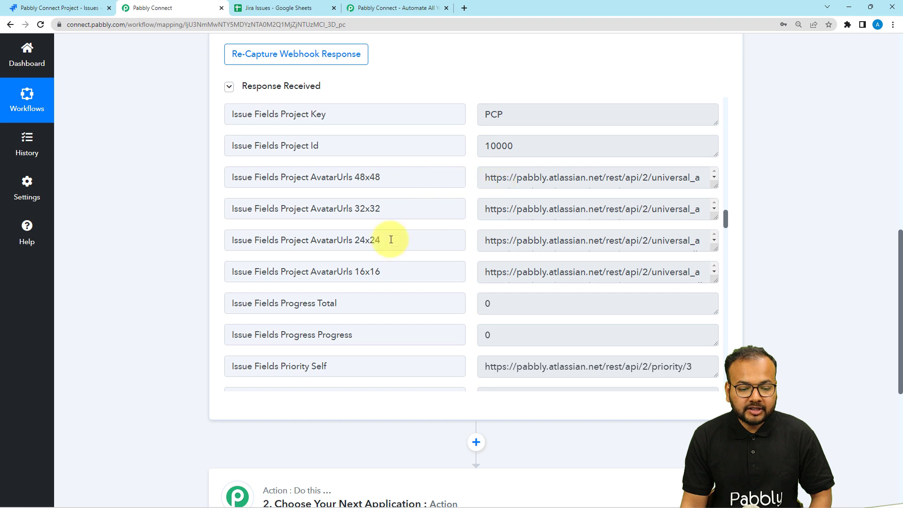
pyautogui.scroll(-6, 389, 241)
pyautogui.scroll(-1, 390, 241)
pyautogui.scroll(-2, 390, 239)
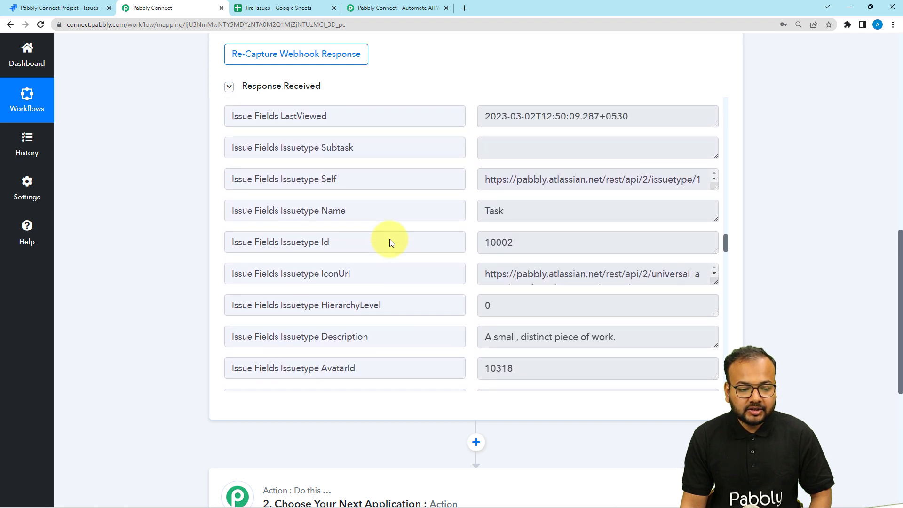
pyautogui.scroll(-4, 418, 202)
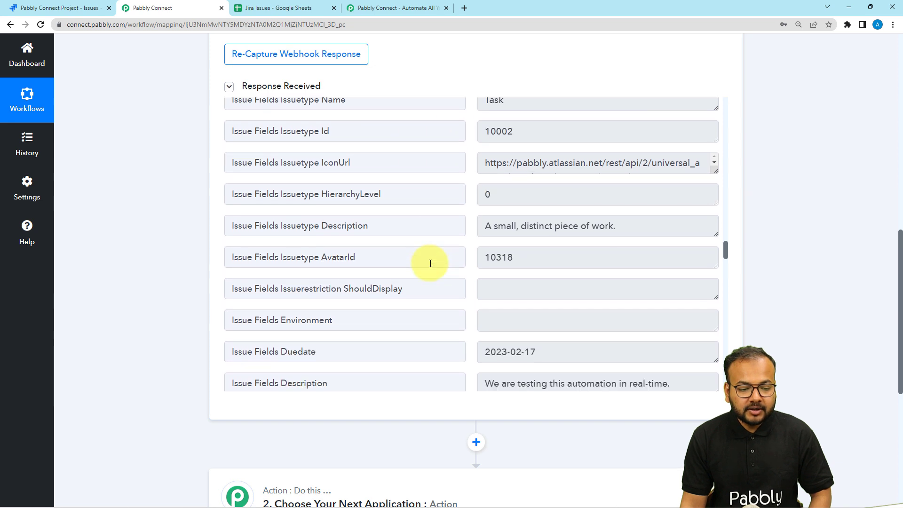
pyautogui.scroll(-1, 430, 264)
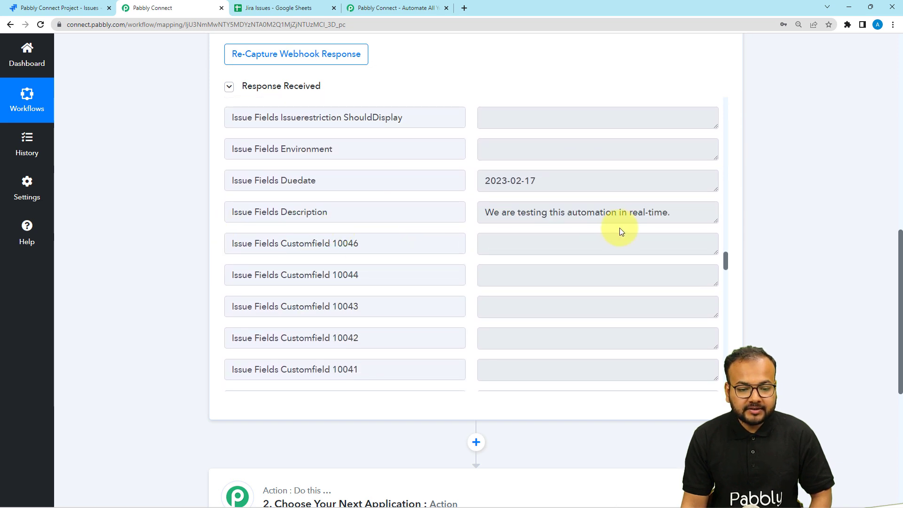
# - Look through the remaining captured webhook fields, from the custom fields and creator data down to the changelog items for the status change
pyautogui.scroll(-5, 383, 244)
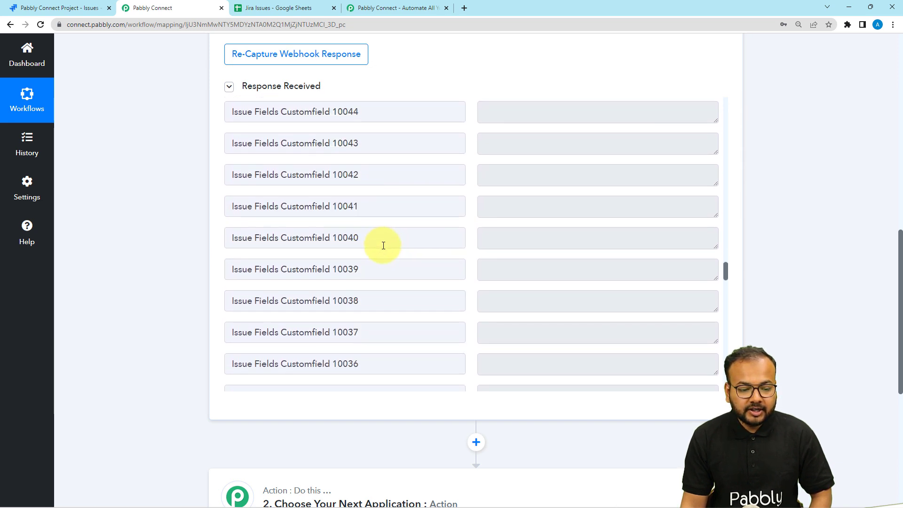
pyautogui.scroll(-12, 383, 245)
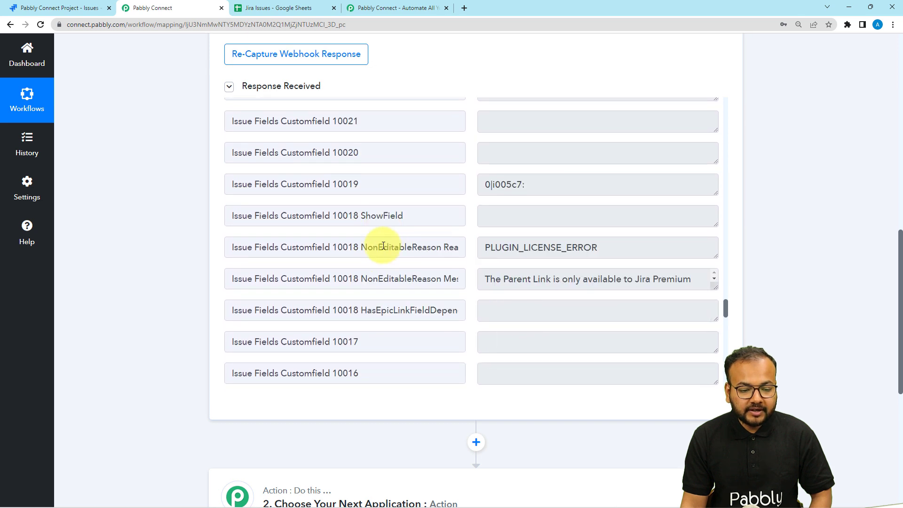
pyautogui.scroll(-9, 384, 245)
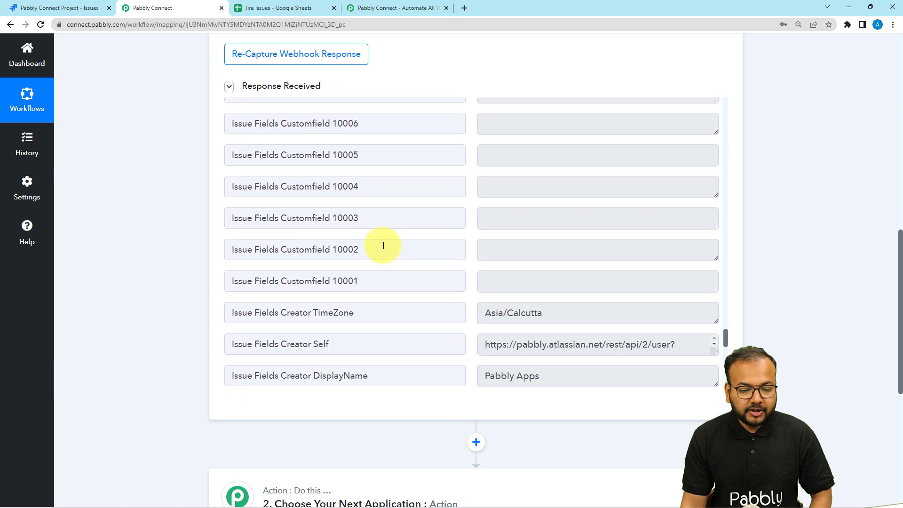
pyautogui.scroll(-7, 383, 245)
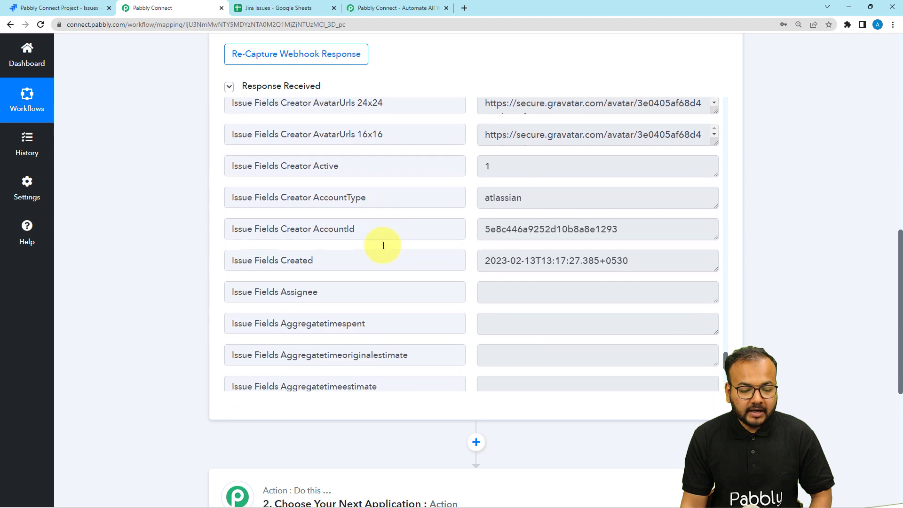
pyautogui.scroll(-3, 383, 245)
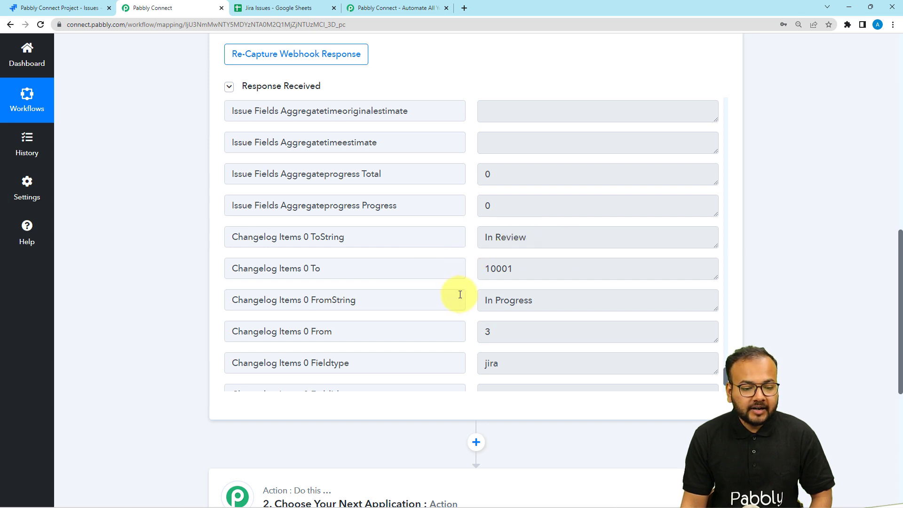
pyautogui.scroll(-2, 444, 280)
pyautogui.scroll(-2, 160, 259)
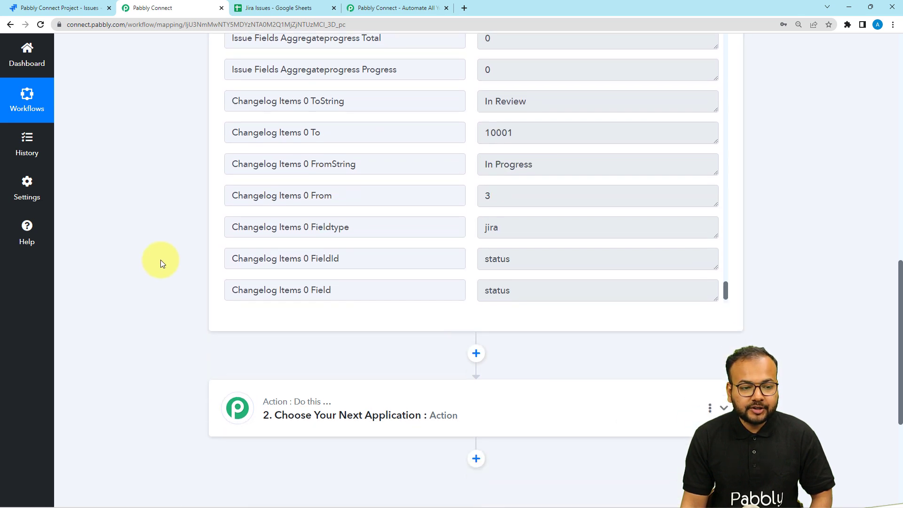
# - Compare the Real-Time Test row's status in the Jira Issues spreadsheet with the same issue's details in Jira
pyautogui.click(259, 8)
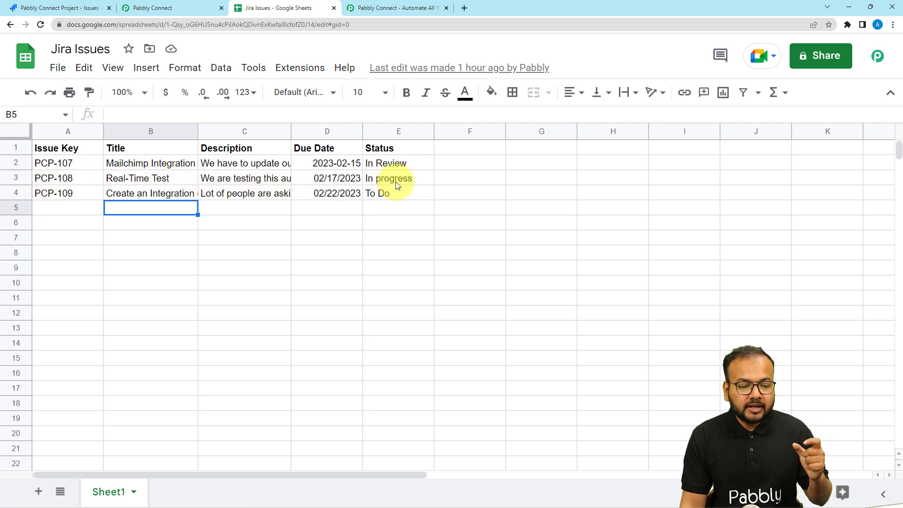
pyautogui.click(375, 180)
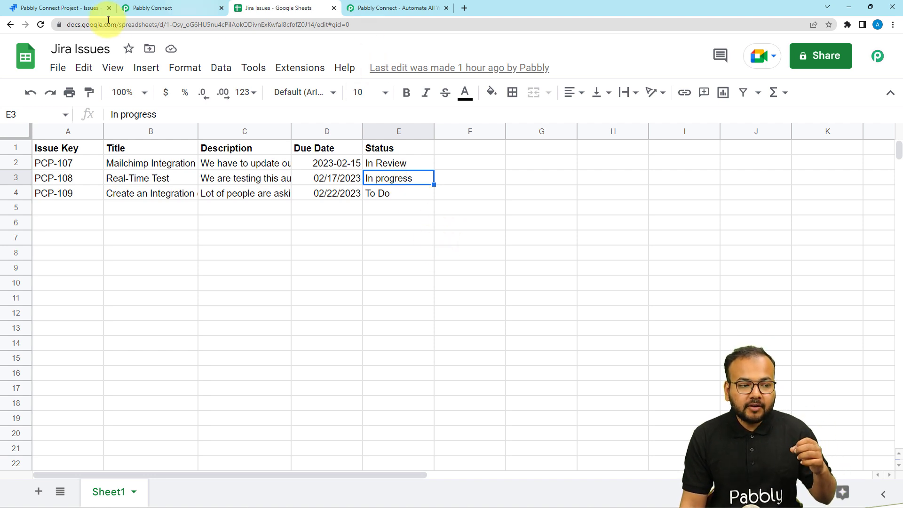
pyautogui.click(85, 10)
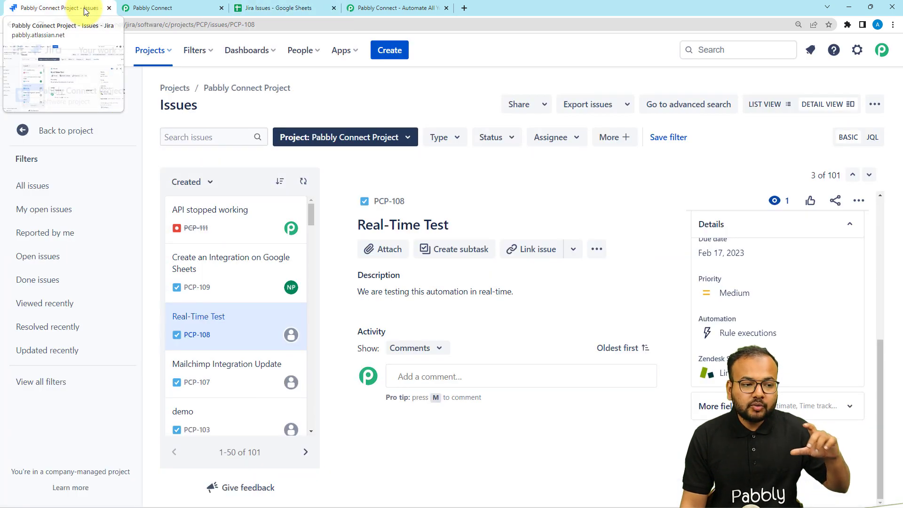
pyautogui.click(267, 13)
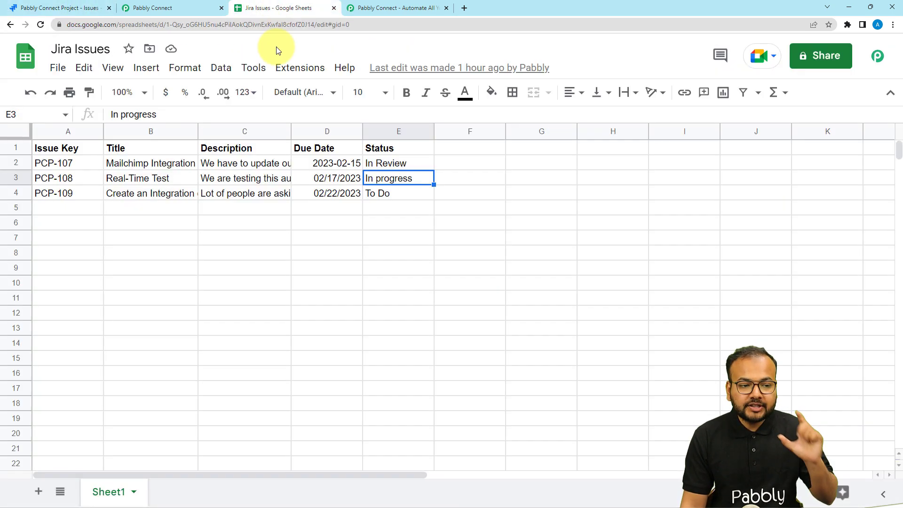
pyautogui.click(38, 5)
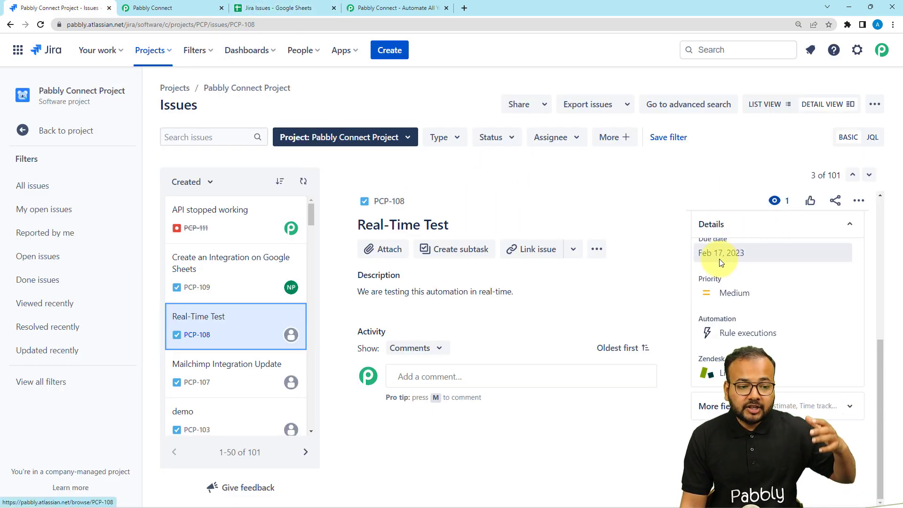
pyautogui.click(280, 10)
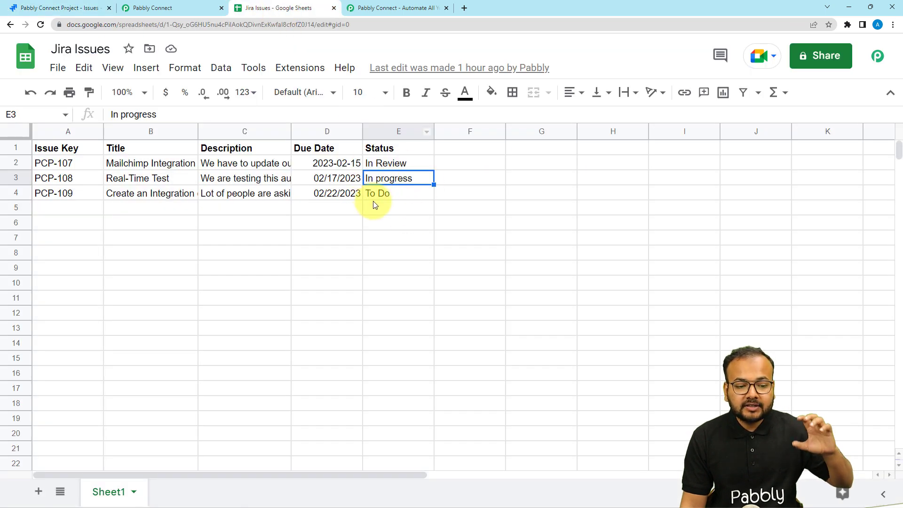
# - Set Google Sheets as the application for the workflow's action step in Pabbly Connect
pyautogui.click(161, 8)
pyautogui.scroll(-3, 222, 202)
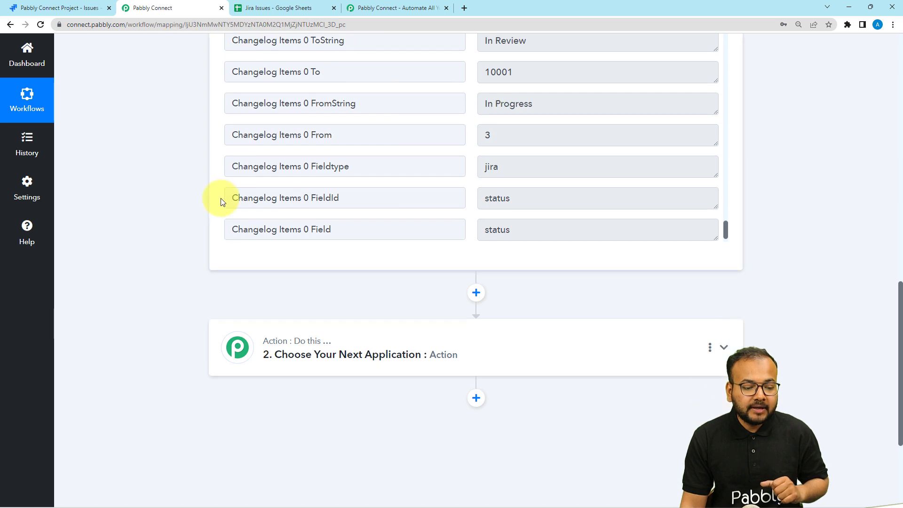
pyautogui.click(303, 256)
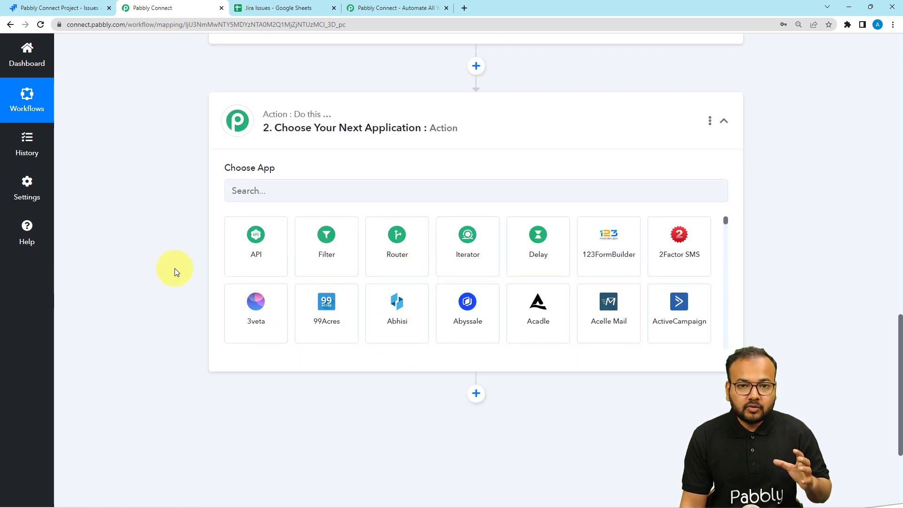
pyautogui.click(294, 191)
pyautogui.write('goo')
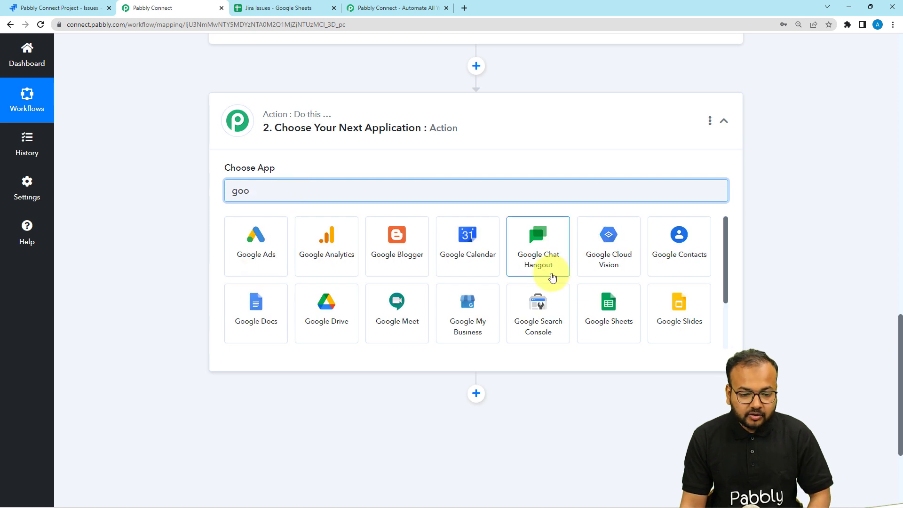
pyautogui.click(599, 305)
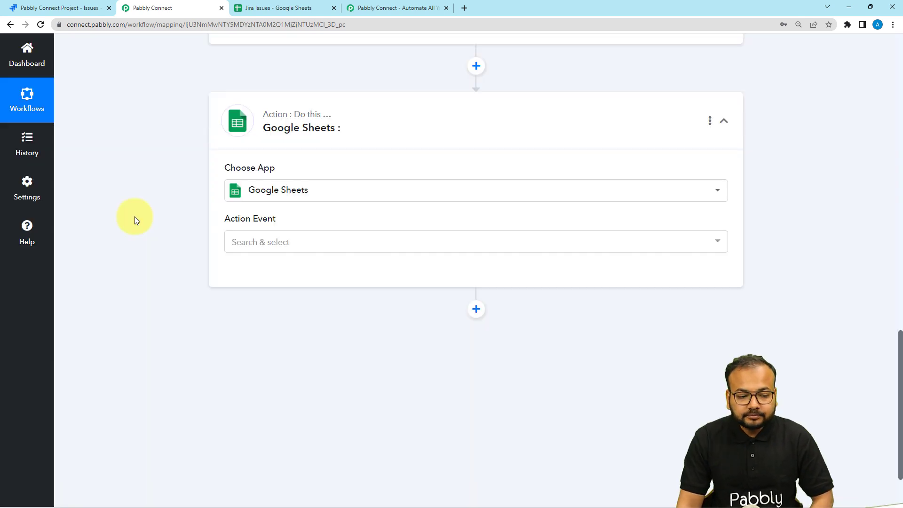
# - Recheck the captured changelog fields and the Jira Issues spreadsheet, and set the Google Sheets action event to Lookup Spreadsheet Rows
pyautogui.scroll(-1, 135, 220)
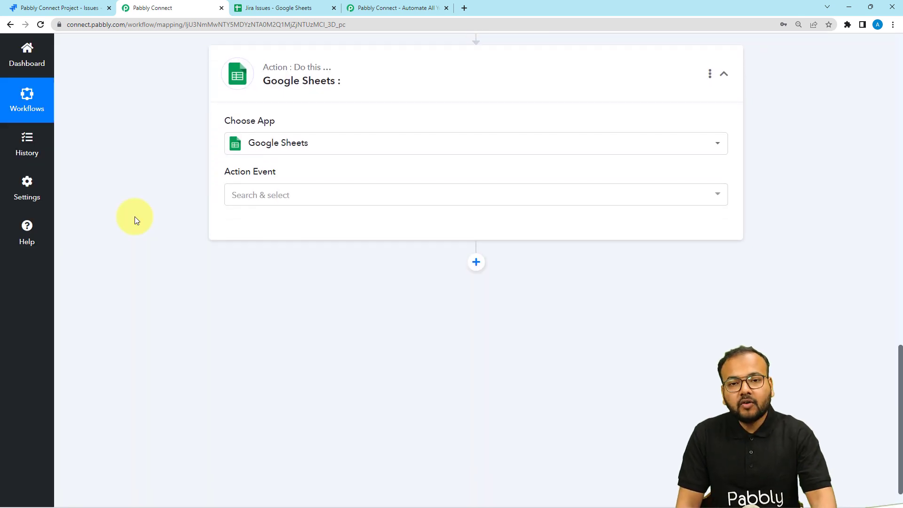
pyautogui.scroll(6, 135, 216)
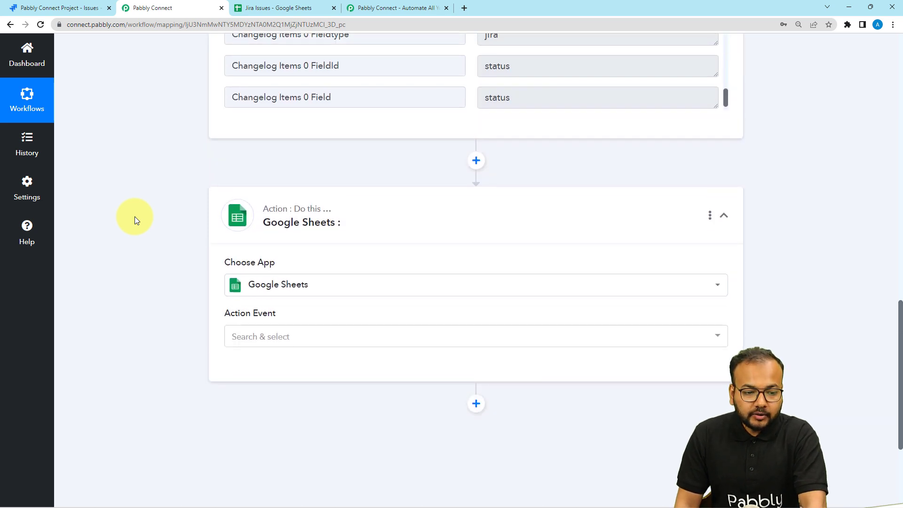
pyautogui.scroll(1, 151, 214)
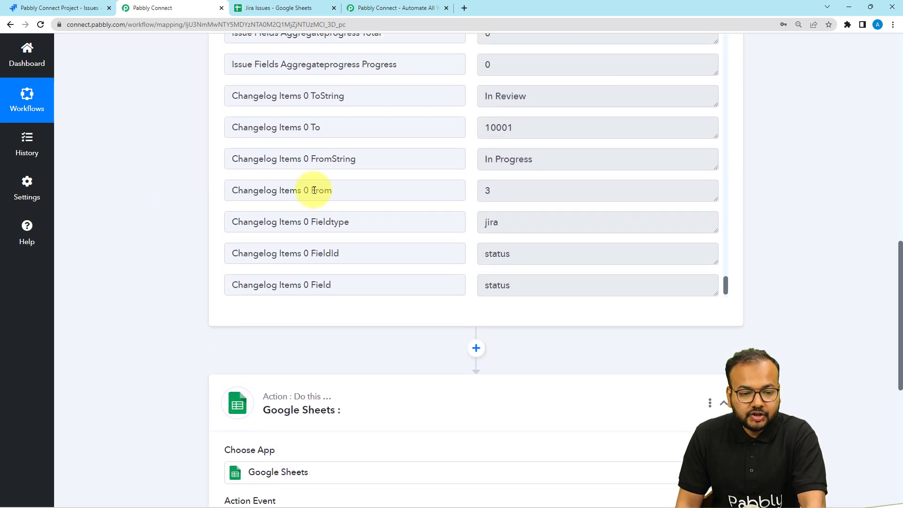
pyautogui.scroll(3, 312, 188)
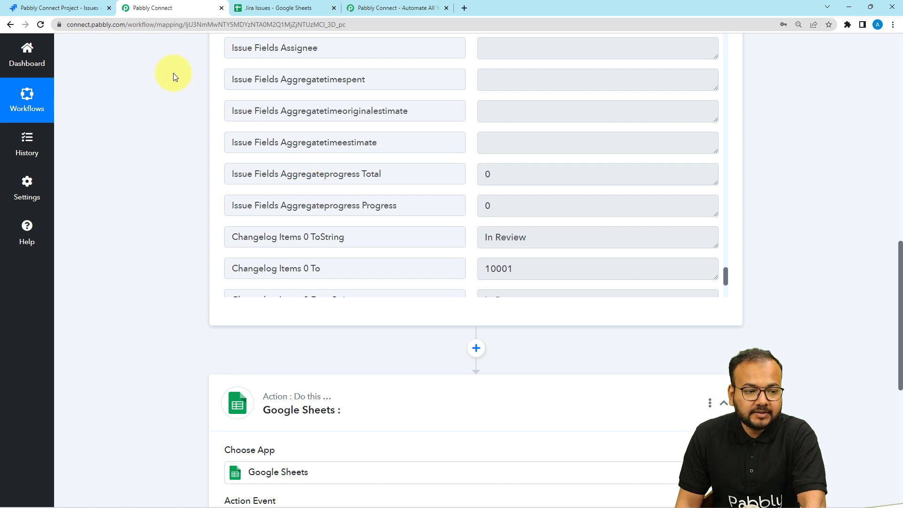
pyautogui.click(260, 11)
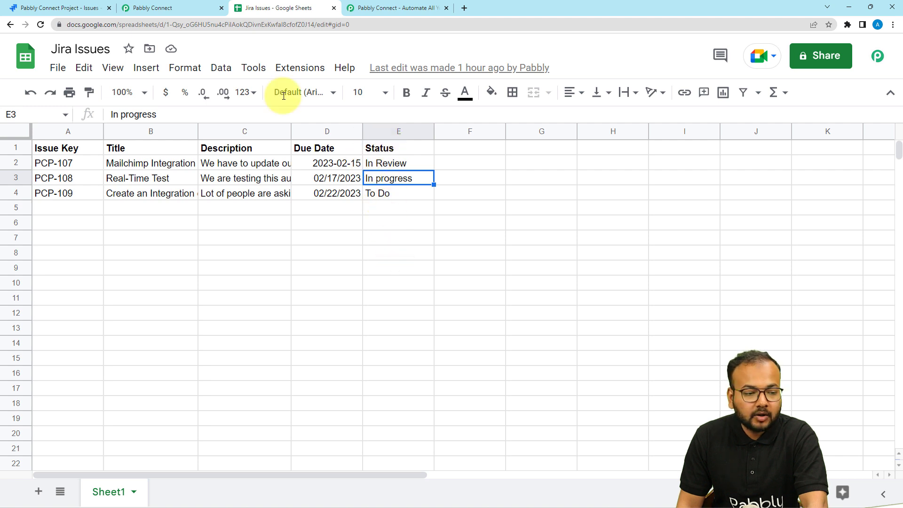
pyautogui.click(182, 8)
pyautogui.scroll(-4, 182, 185)
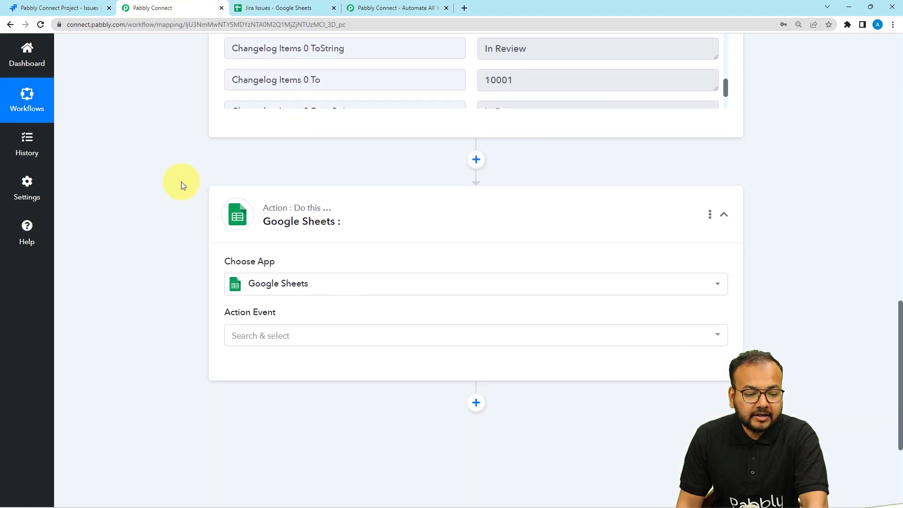
pyautogui.scroll(-4, 182, 185)
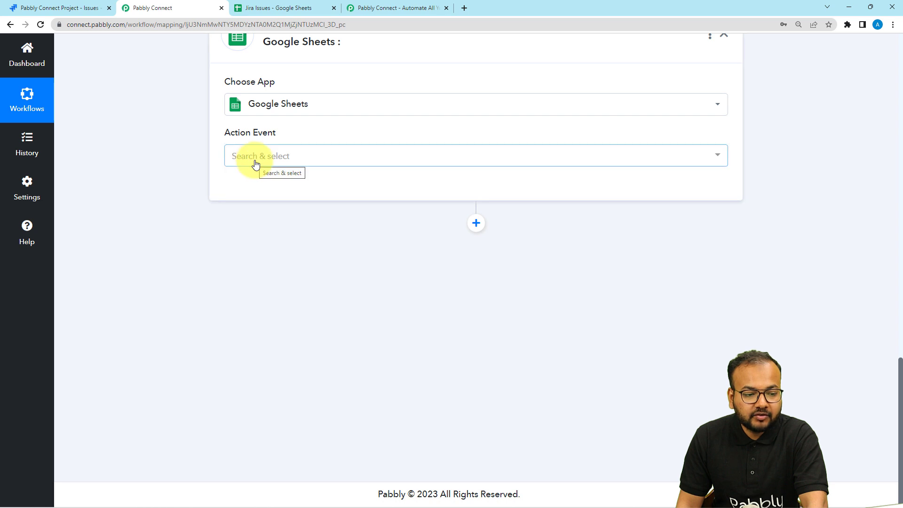
pyautogui.click(256, 160)
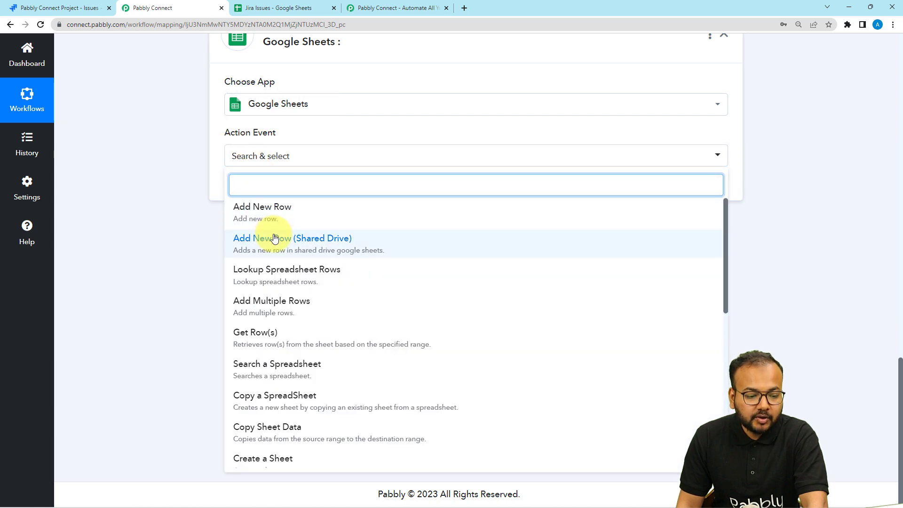
pyautogui.click(252, 272)
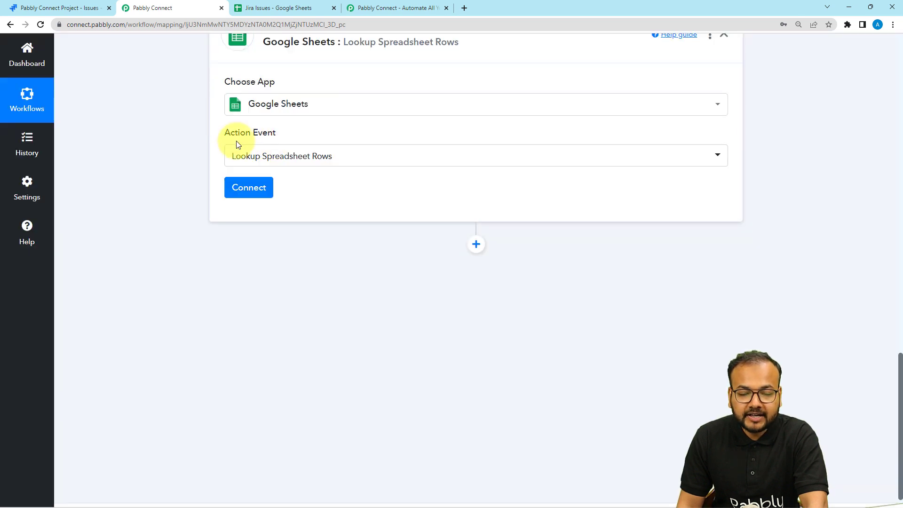
# - Add a new Google Sheets connection by signing in with the Pabbly Google account and granting access
pyautogui.click(249, 187)
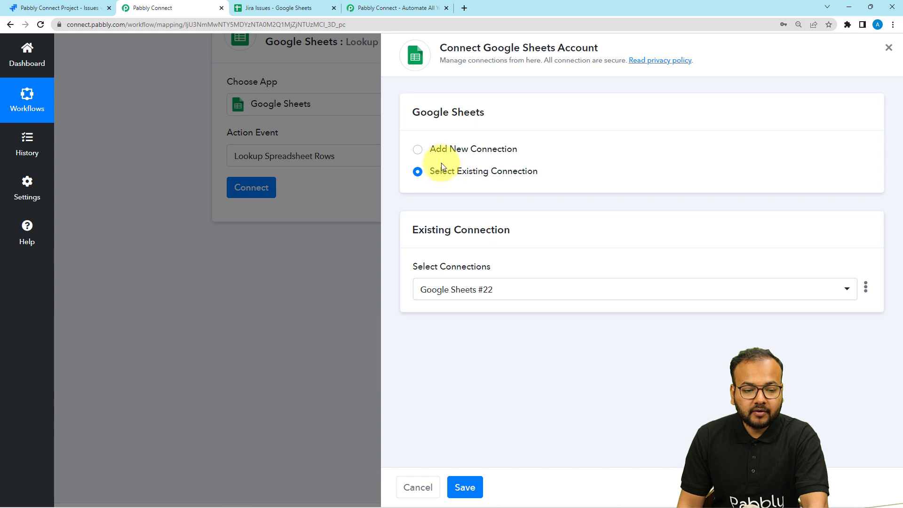
pyautogui.click(422, 149)
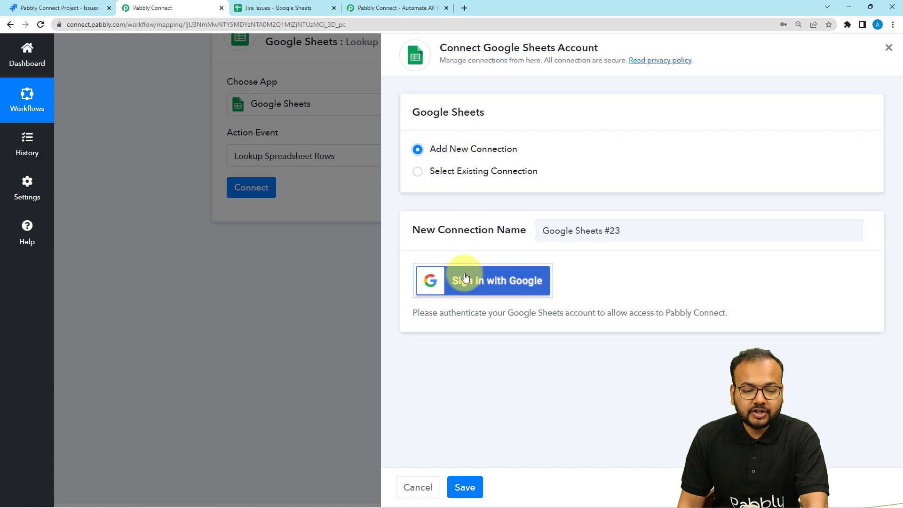
pyautogui.click(465, 282)
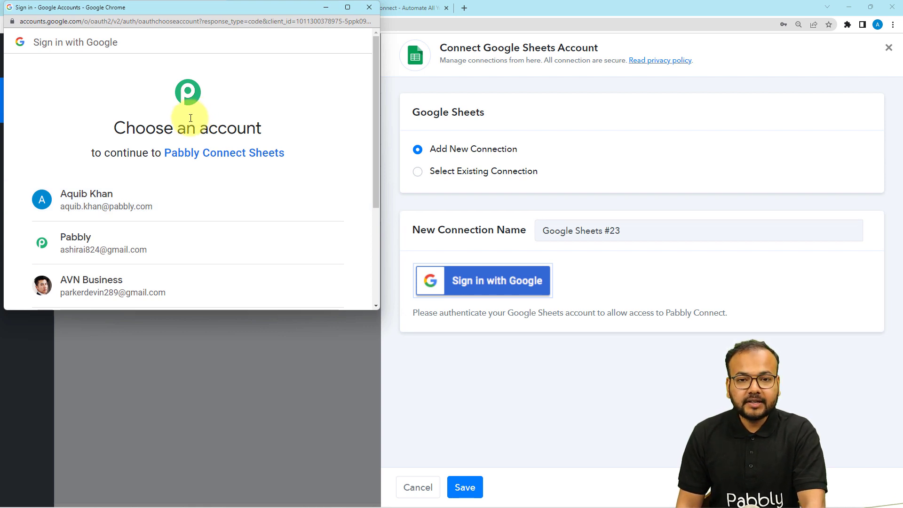
pyautogui.click(107, 232)
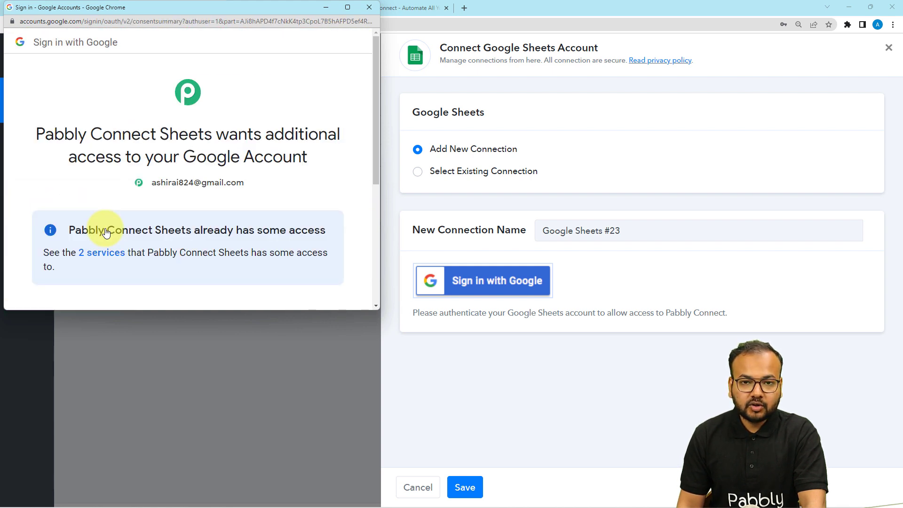
pyautogui.scroll(-5, 112, 231)
pyautogui.click(216, 218)
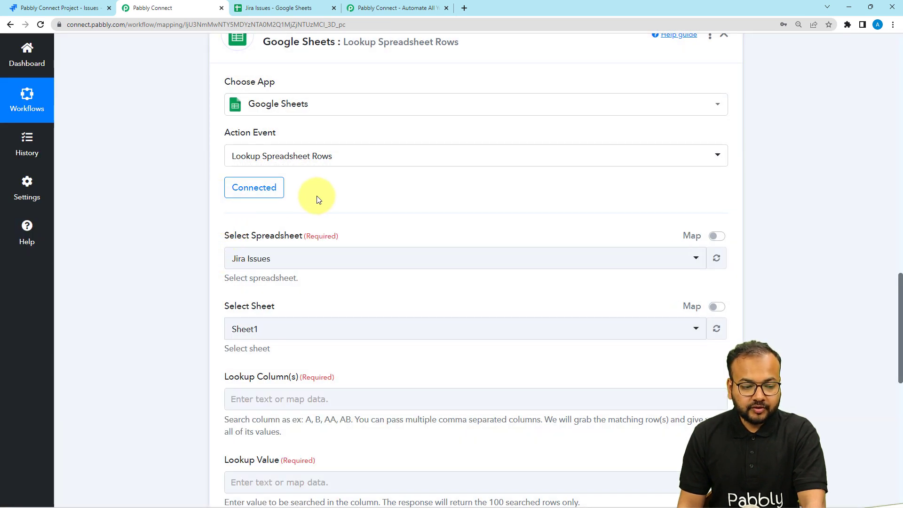
# - Check the lookup's spreadsheet and sheet selections, Jira Issues and Sheet1, against the file in Google Sheets
pyautogui.scroll(-3, 286, 126)
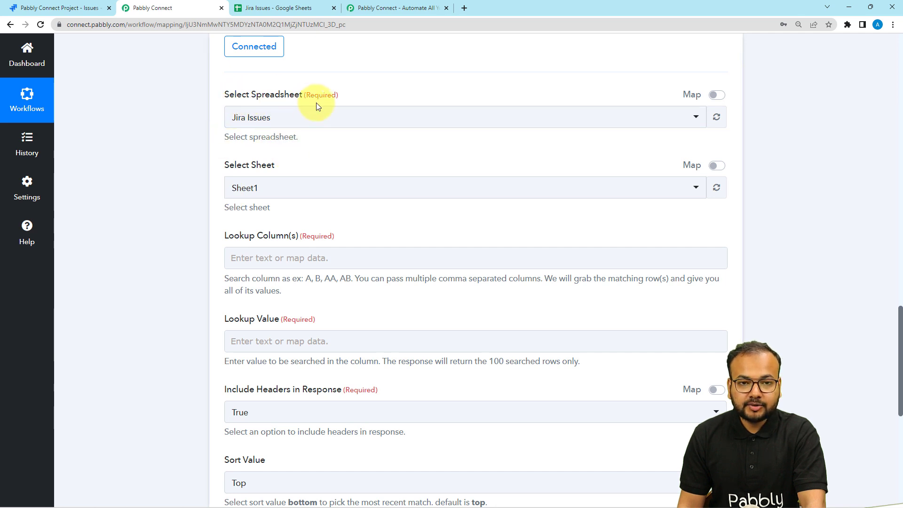
pyautogui.click(312, 124)
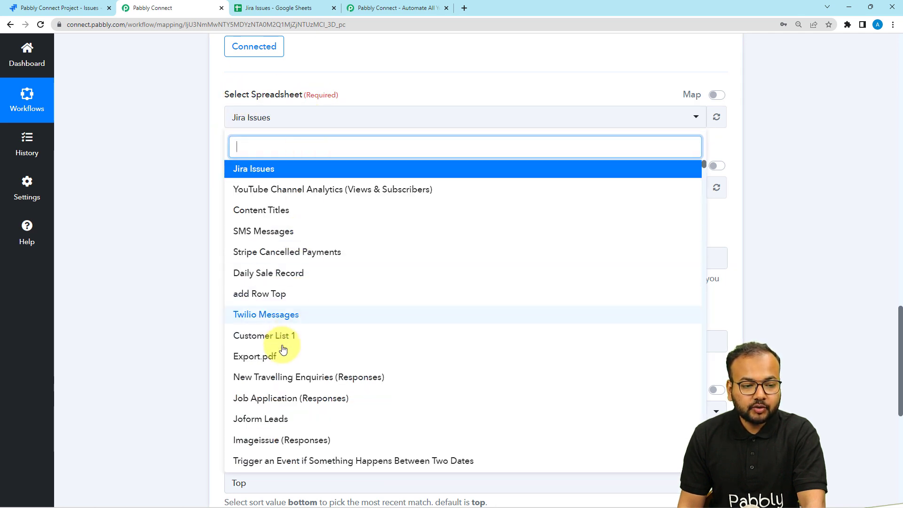
pyautogui.click(196, 232)
pyautogui.click(240, 8)
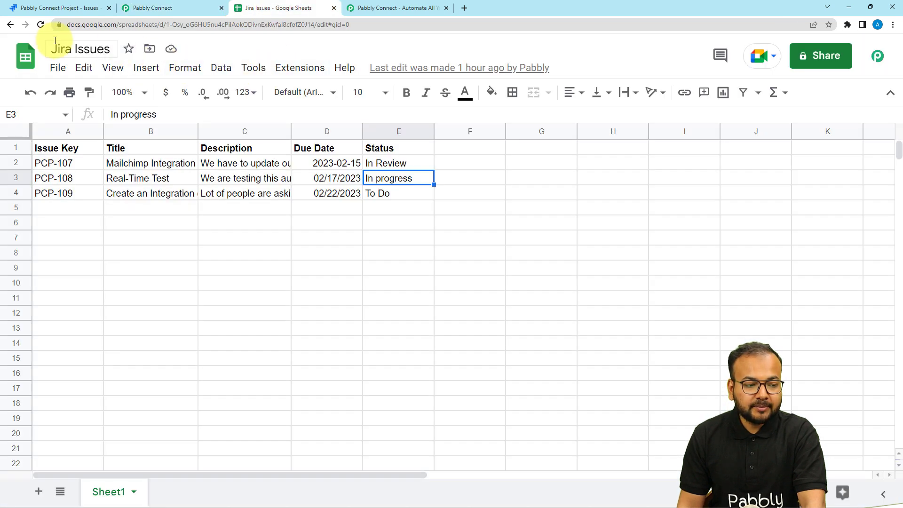
pyautogui.click(153, 8)
pyautogui.click(296, 121)
pyautogui.click(183, 149)
pyautogui.scroll(-1, 161, 145)
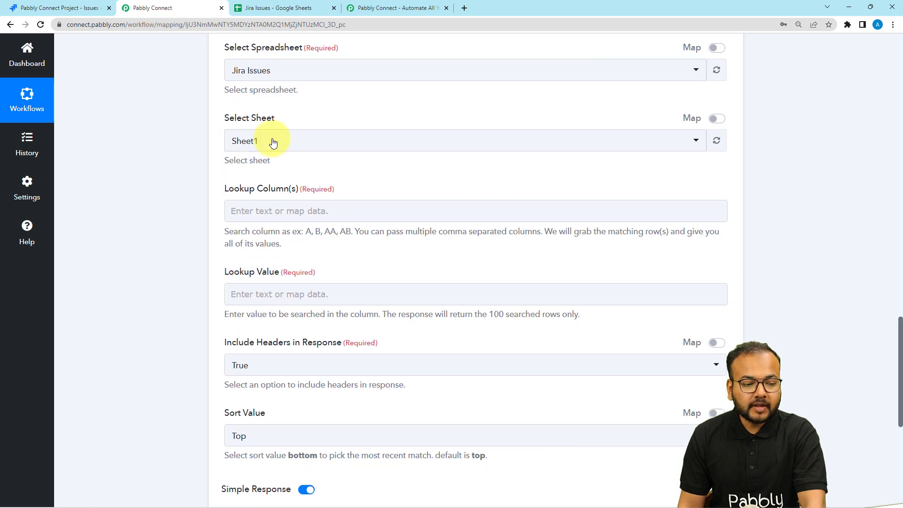
pyautogui.click(241, 141)
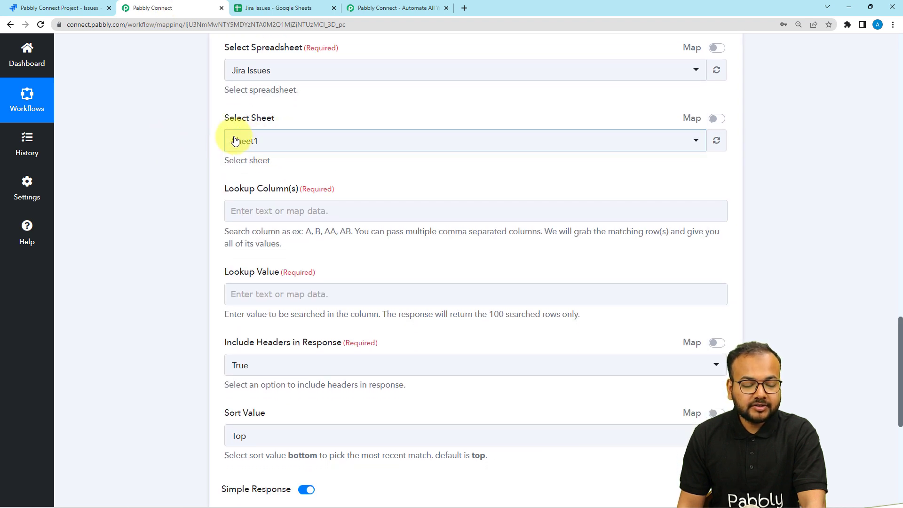
# - Examine the Jira Issues sheet's name and columns and the captured Jira webhook response to find the matching Issue Key field
pyautogui.click(281, 8)
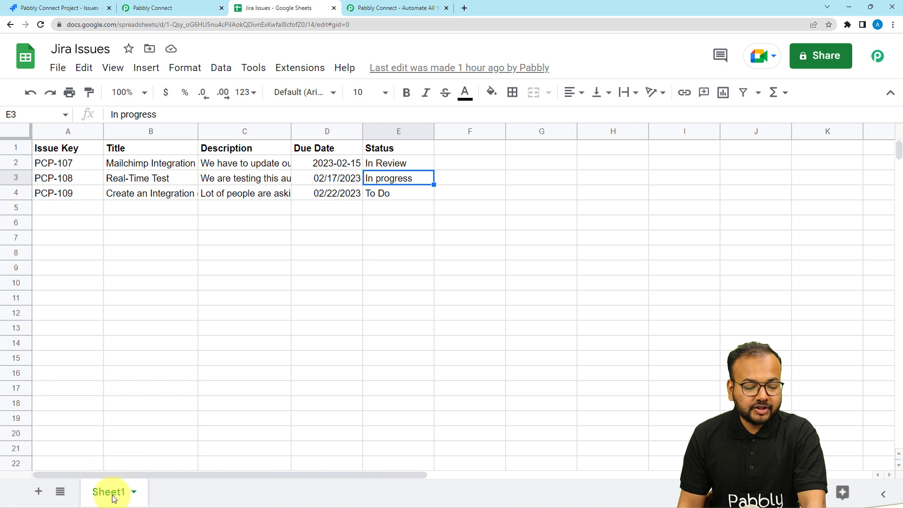
pyautogui.click(158, 9)
pyautogui.scroll(-3, 235, 137)
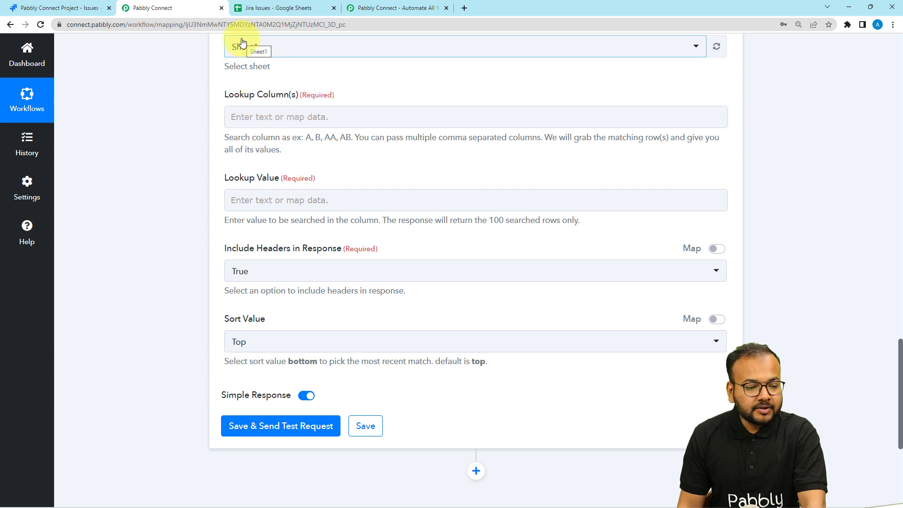
pyautogui.scroll(1, 217, 124)
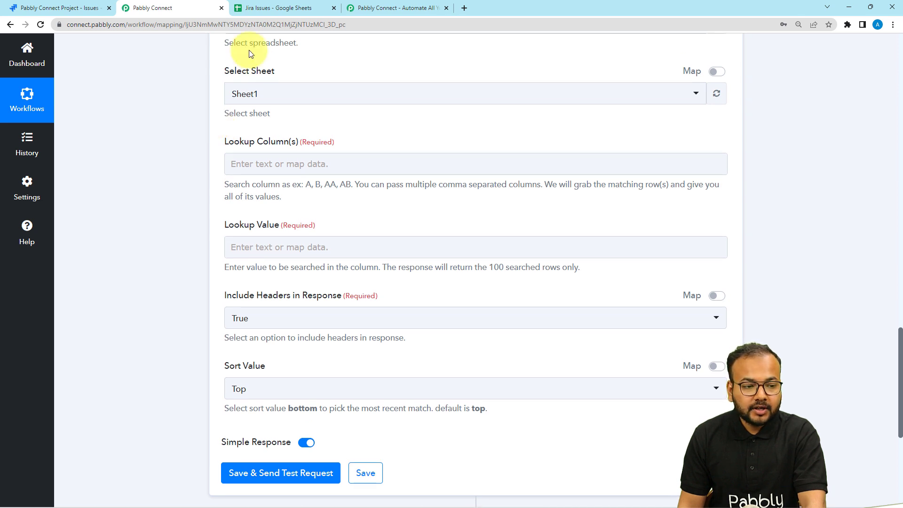
pyautogui.click(273, 7)
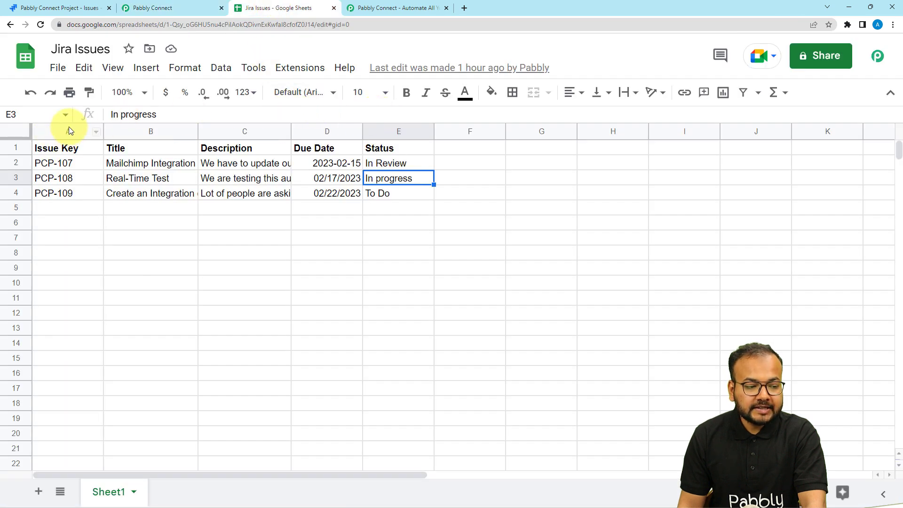
pyautogui.click(136, 7)
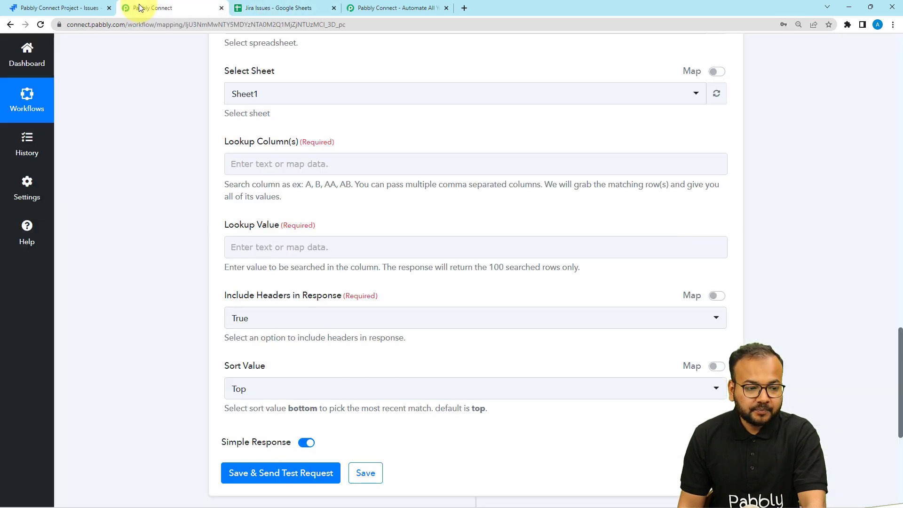
pyautogui.scroll(20, 156, 149)
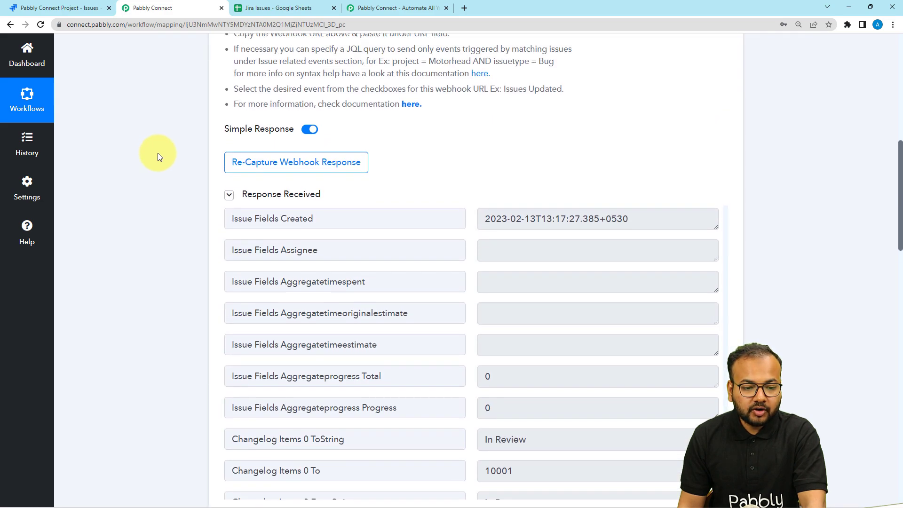
pyautogui.scroll(3, 158, 153)
pyautogui.scroll(-12, 157, 154)
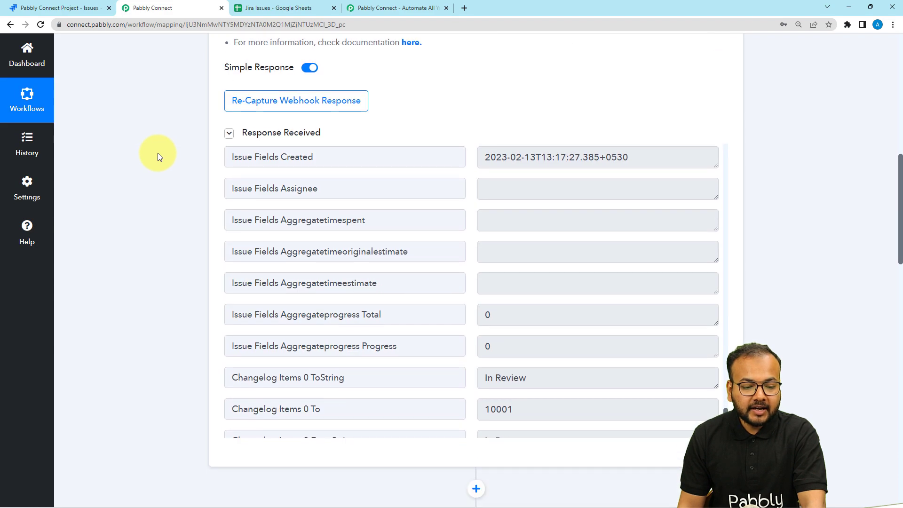
pyautogui.scroll(15, 375, 225)
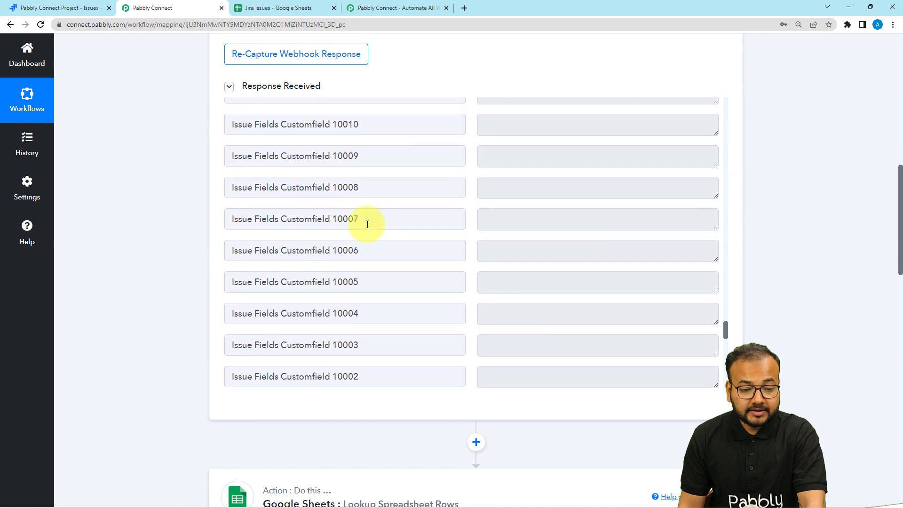
pyautogui.scroll(15, 368, 225)
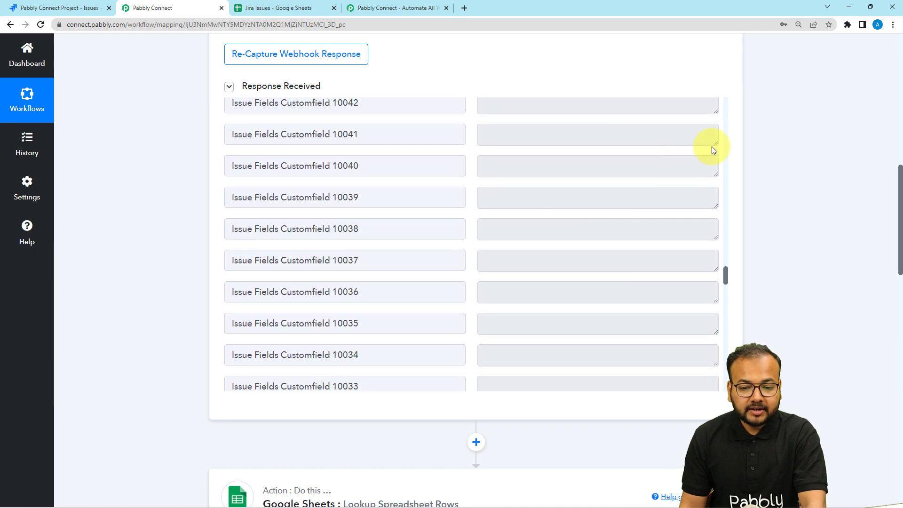
pyautogui.scroll(15, 725, 134)
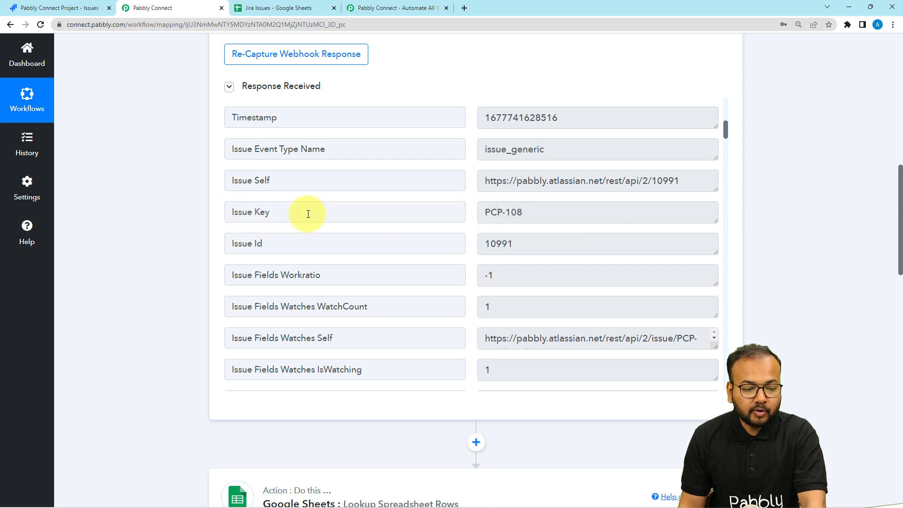
# - Set the lookup column of the Google Sheets lookup step to A
pyautogui.scroll(-12, 194, 220)
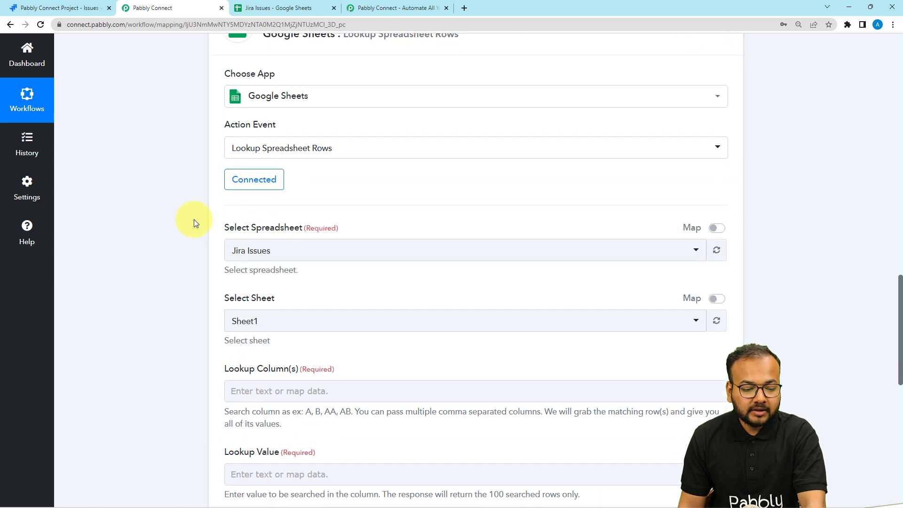
pyautogui.scroll(-2, 194, 222)
pyautogui.click(260, 206)
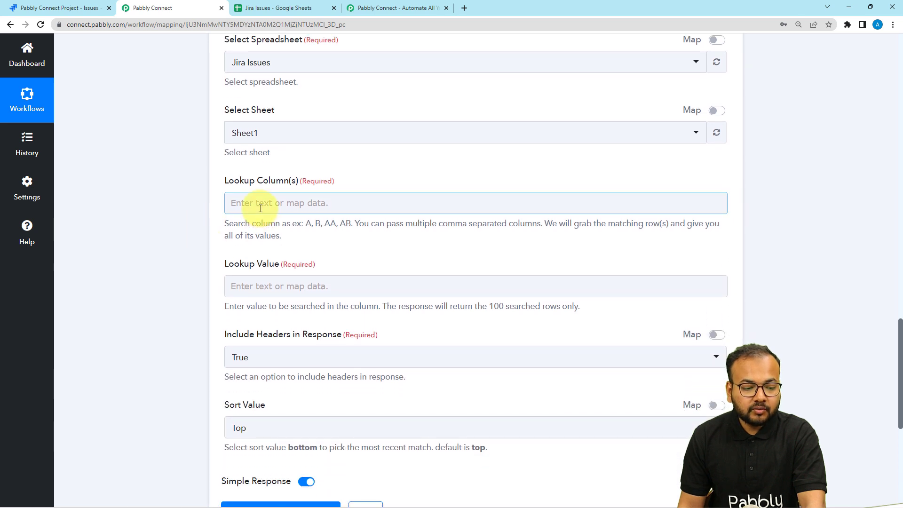
pyautogui.write('A')
pyautogui.click(188, 194)
# - Map the lookup value to the Issue Key field from the Jira Software trigger response
pyautogui.scroll(-3, 225, 203)
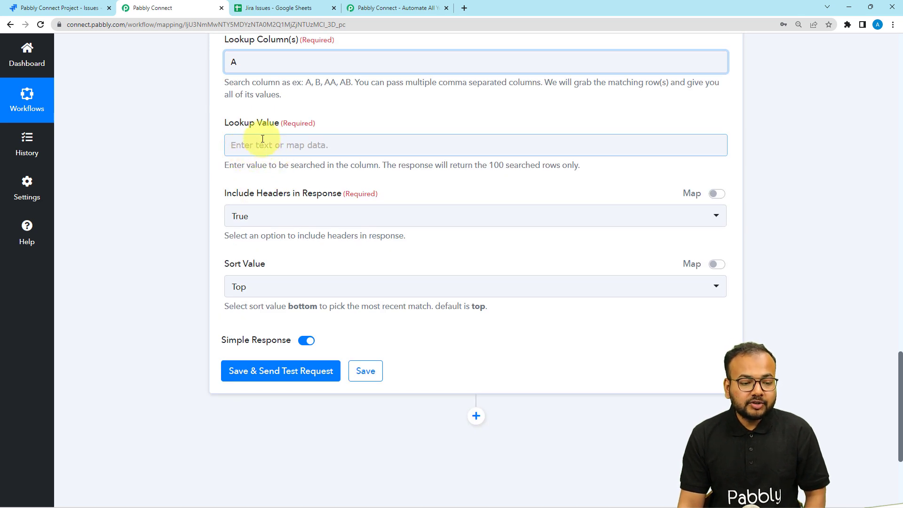
pyautogui.scroll(15, 257, 169)
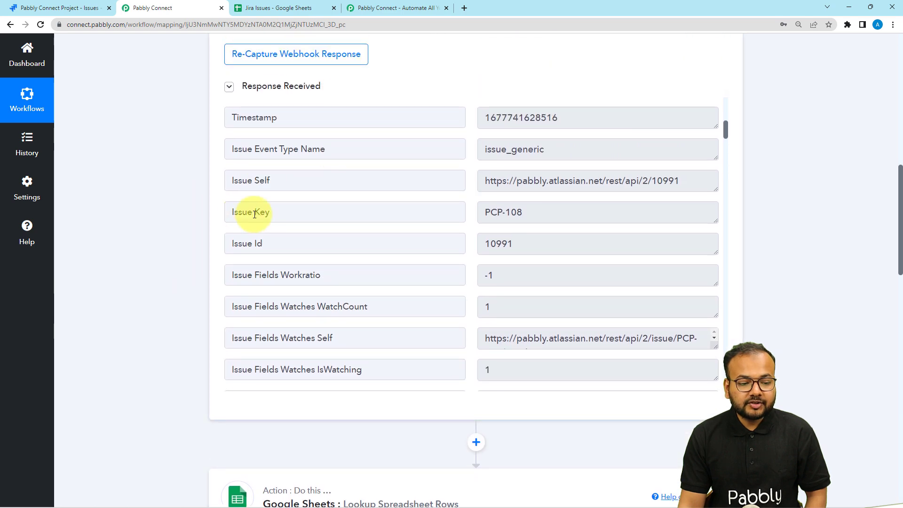
pyautogui.scroll(-10, 165, 228)
pyautogui.scroll(-5, 163, 228)
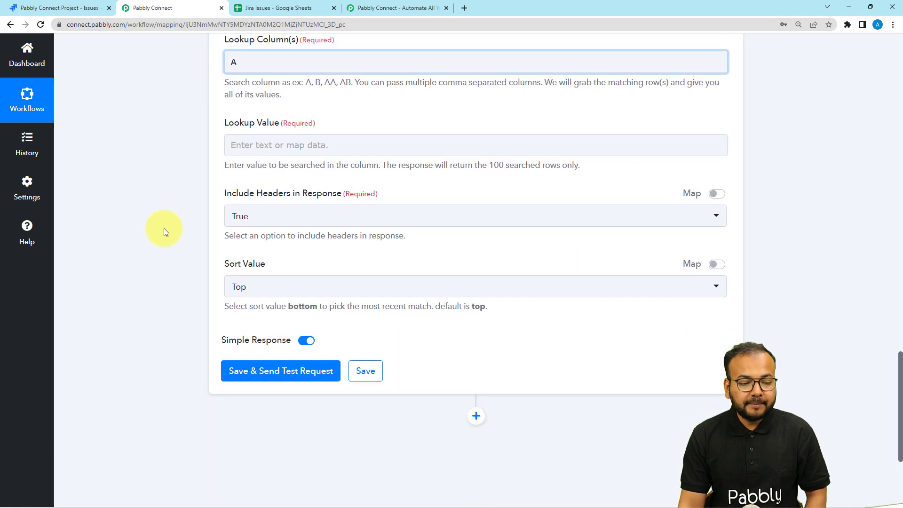
pyautogui.click(238, 144)
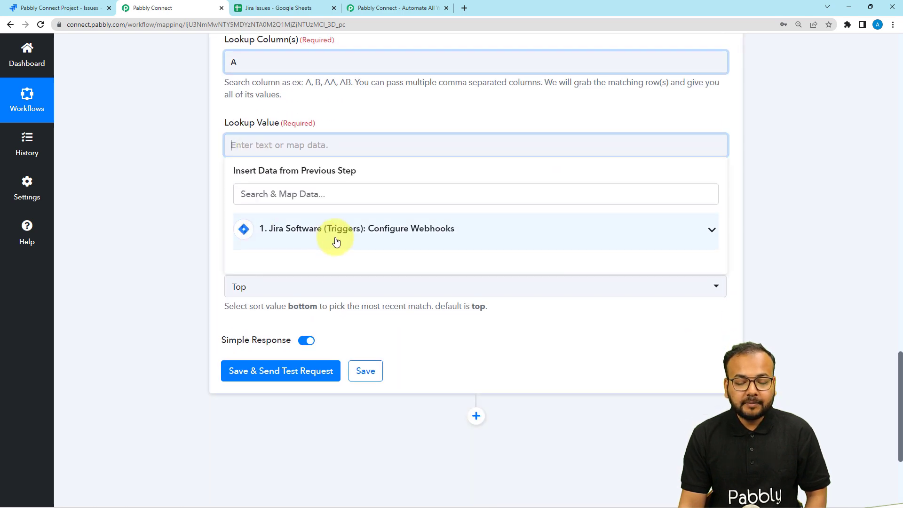
pyautogui.click(301, 240)
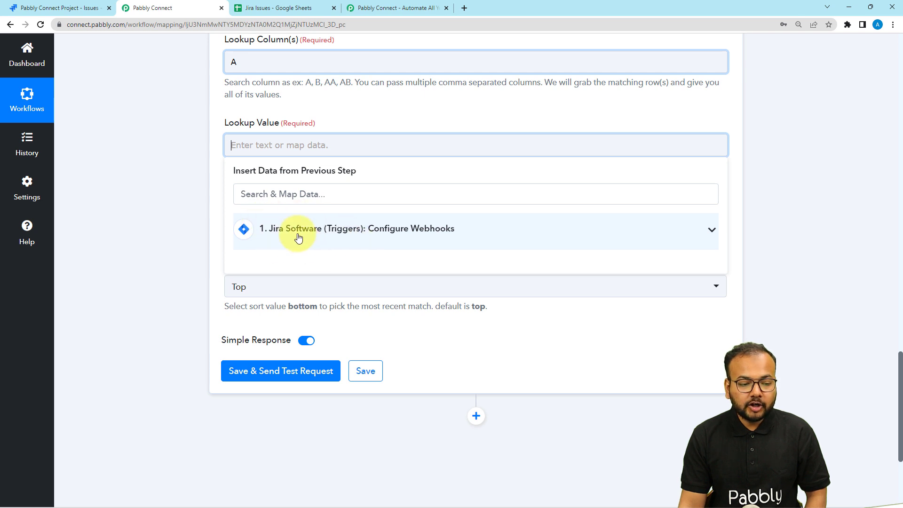
pyautogui.scroll(-2, 312, 303)
pyautogui.scroll(-4, 313, 303)
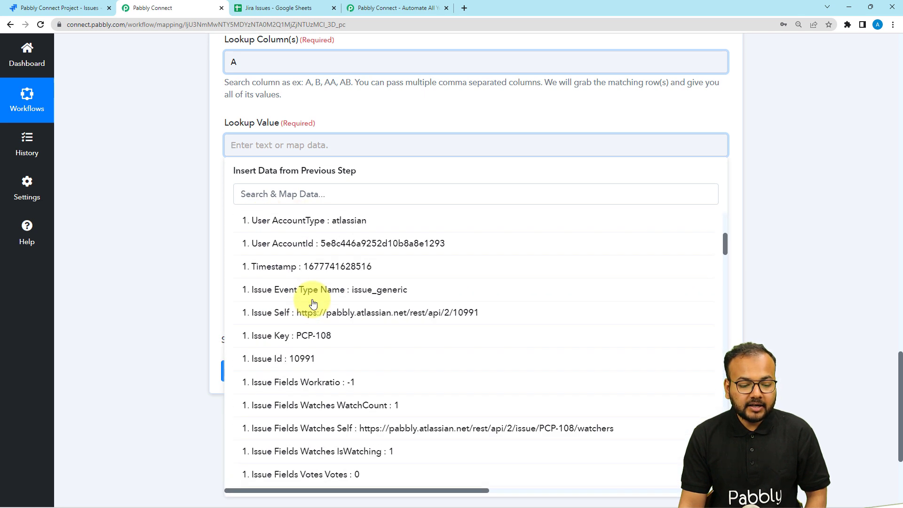
pyautogui.click(266, 308)
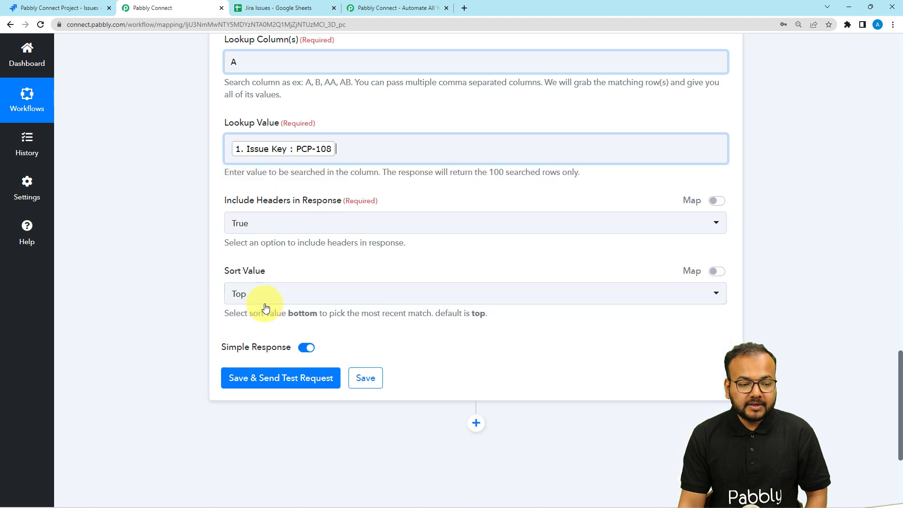
pyautogui.click(149, 204)
# - Save the lookup step with a test request and compare the returned row fields with the Jira Issues sheet
pyautogui.scroll(-1, 149, 204)
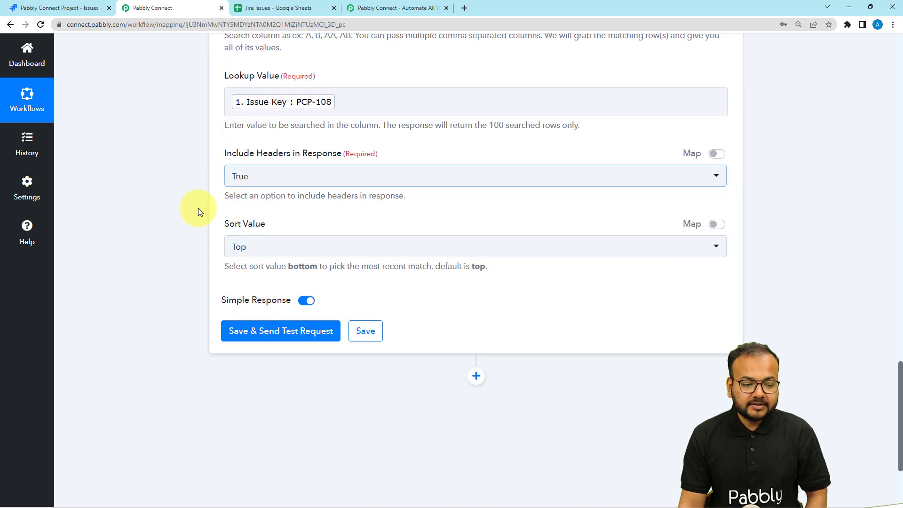
pyautogui.scroll(-3, 200, 206)
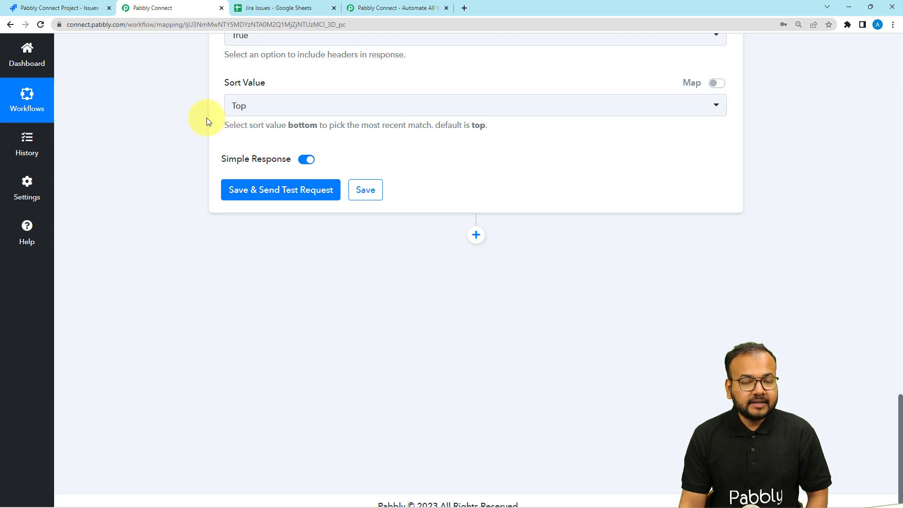
pyautogui.click(234, 191)
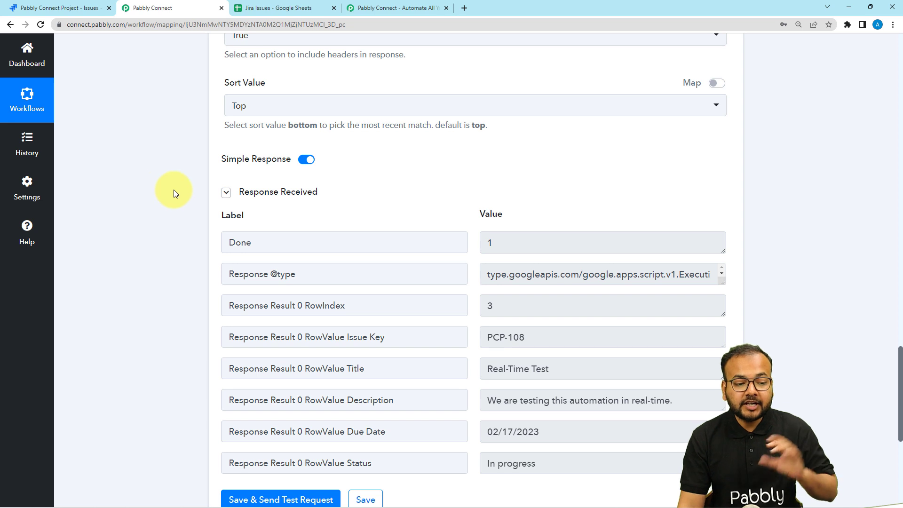
pyautogui.scroll(-3, 238, 244)
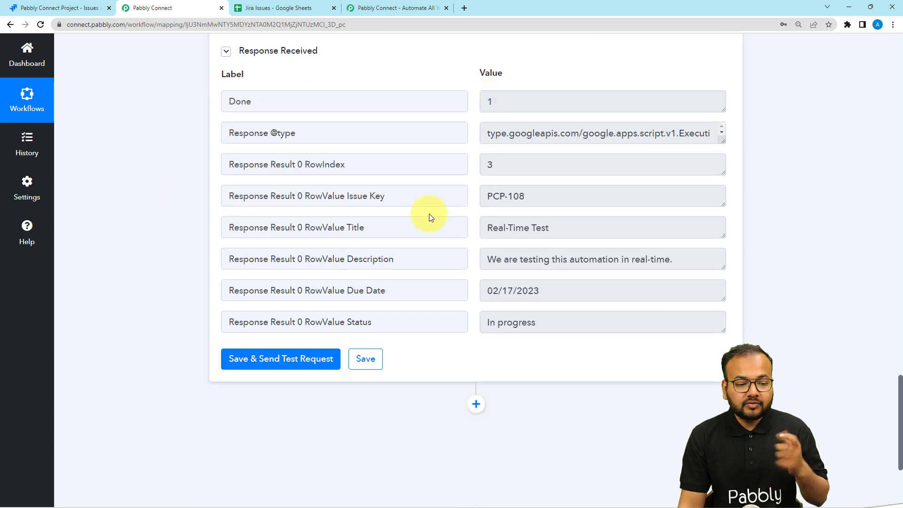
pyautogui.scroll(-1, 494, 197)
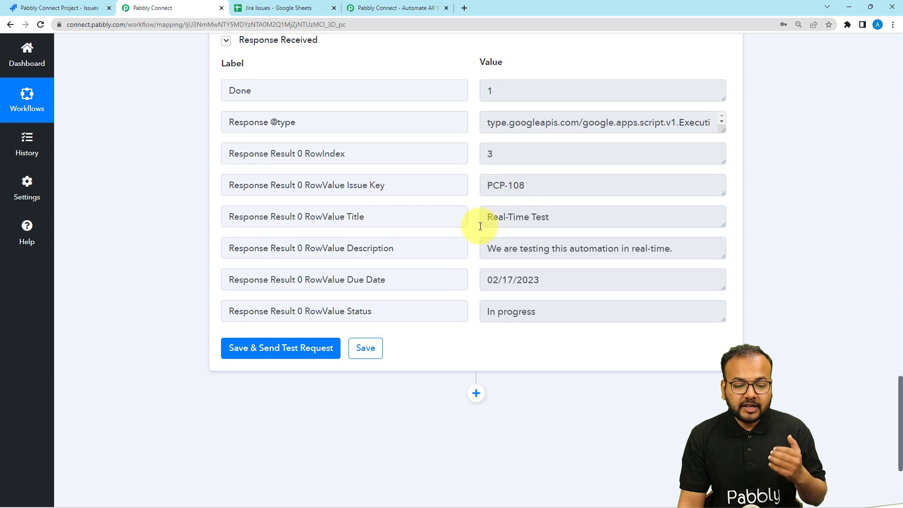
pyautogui.scroll(2, 514, 156)
pyautogui.scroll(-1, 517, 207)
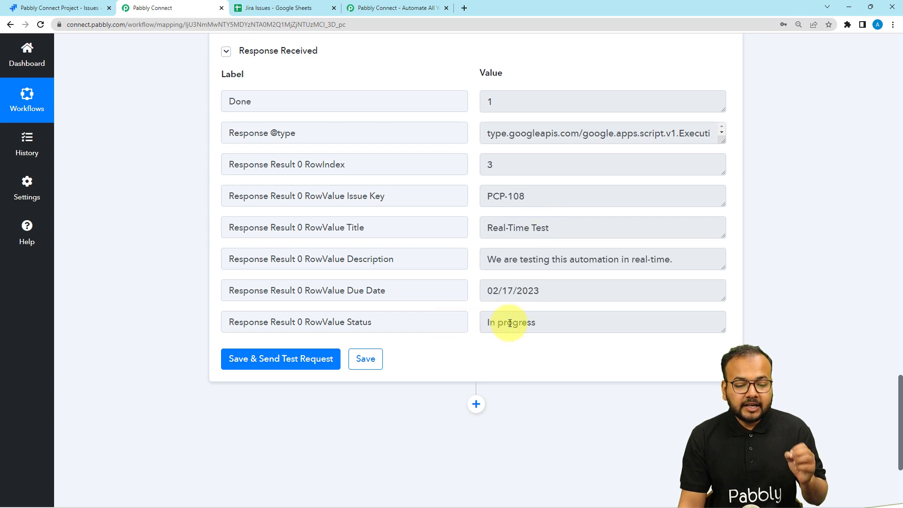
pyautogui.click(301, 8)
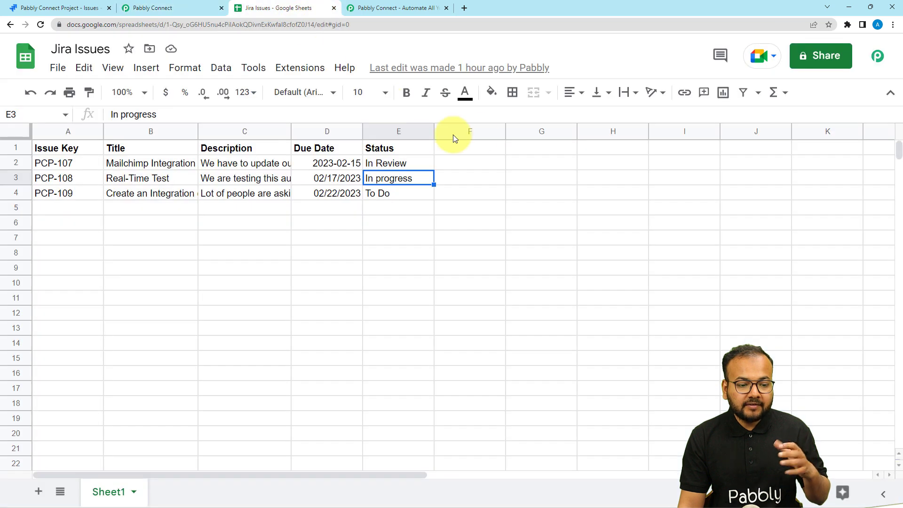
pyautogui.click(146, 8)
# - Add a Filter by Pabbly action step after the Google Sheets lookup
pyautogui.scroll(-4, 182, 176)
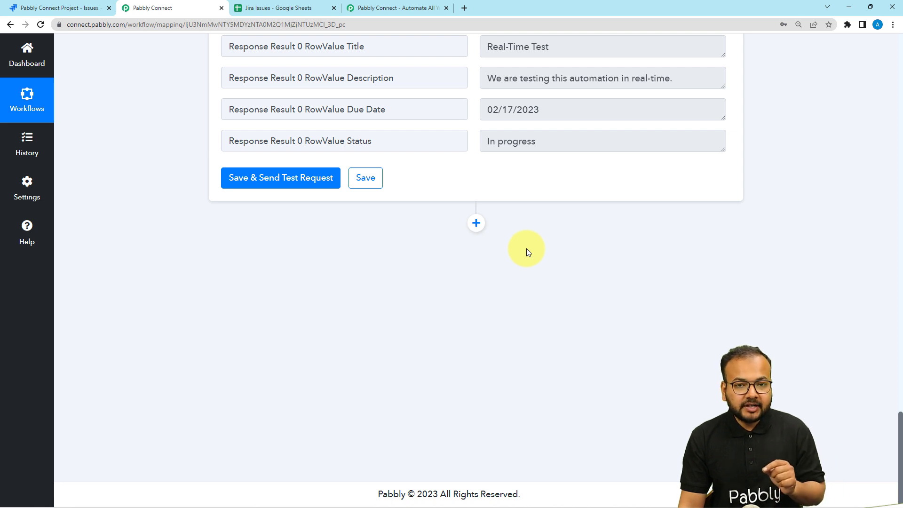
pyautogui.click(476, 225)
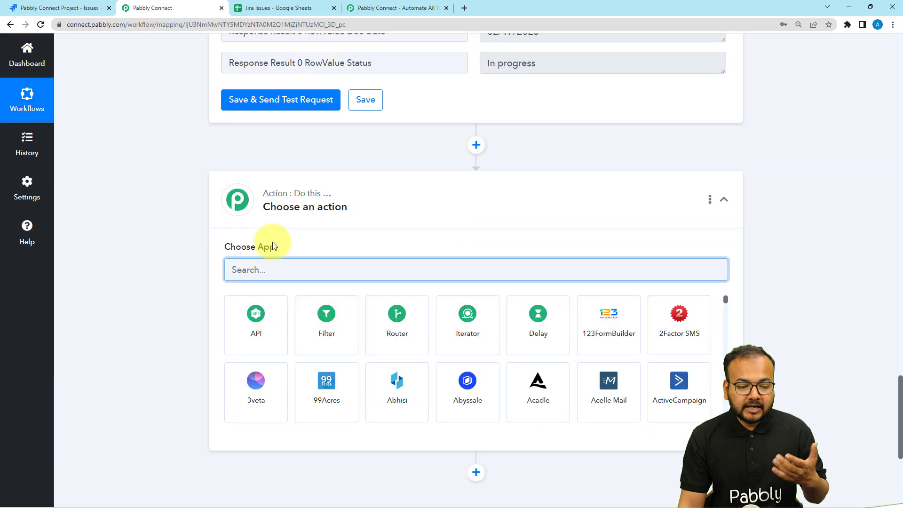
pyautogui.scroll(-1, 272, 242)
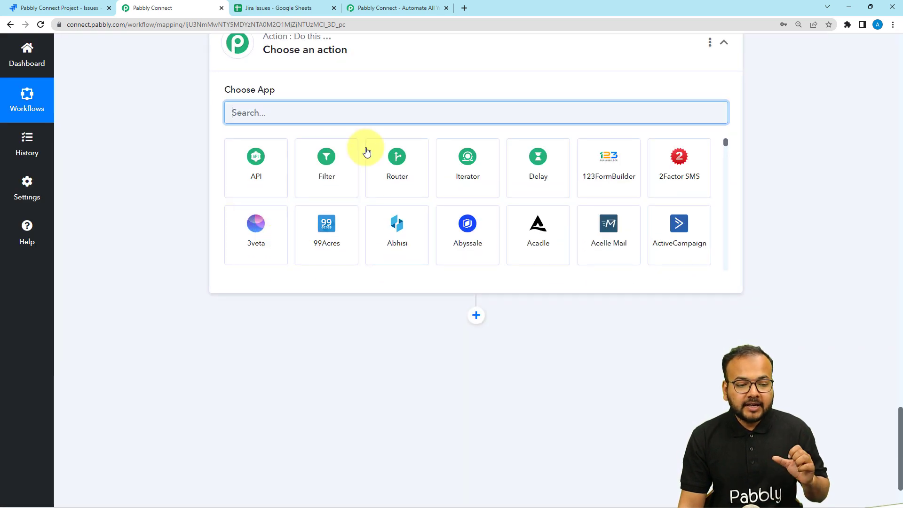
pyautogui.click(300, 183)
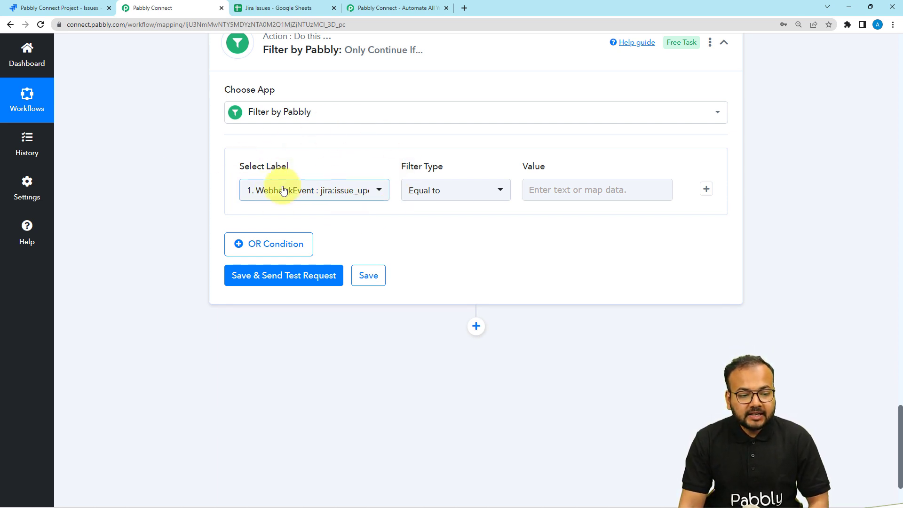
# - Set the filter condition's label to Response Result 0 RowValue Issue Key from the Google Sheets lookup response
pyautogui.scroll(2, 374, 235)
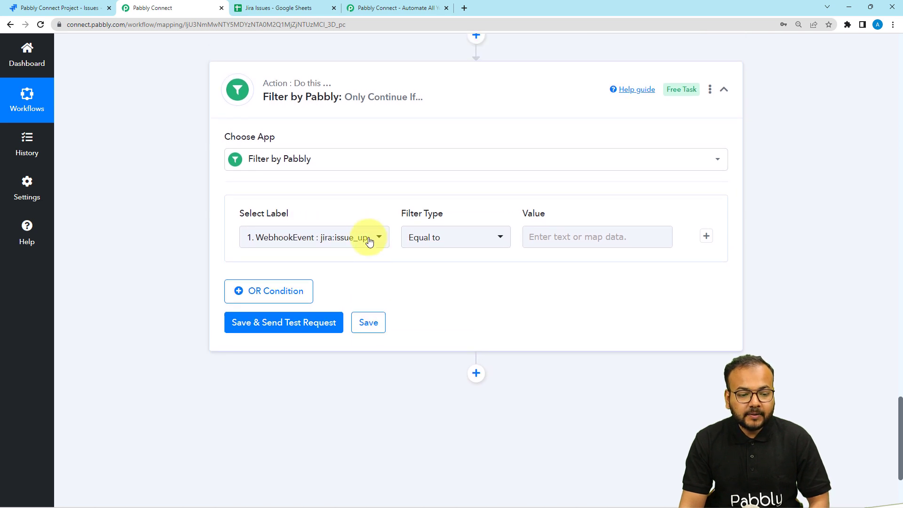
pyautogui.scroll(5, 364, 236)
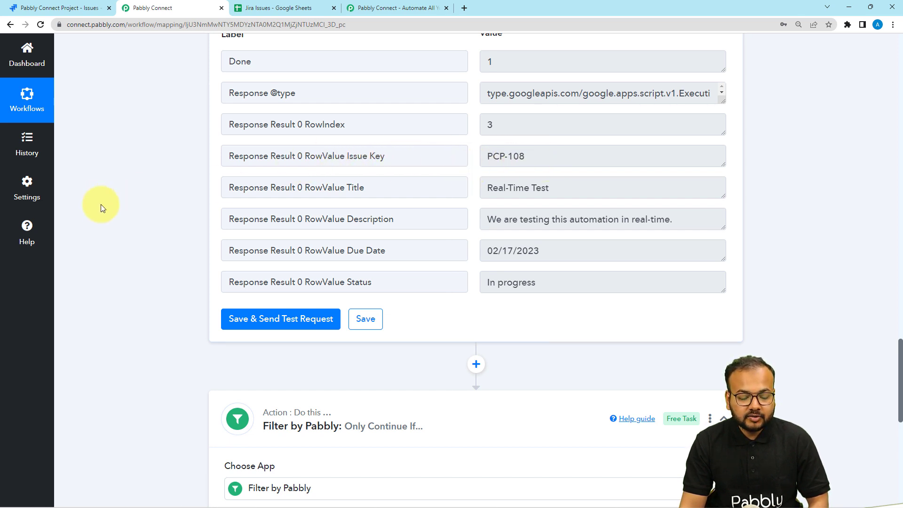
pyautogui.scroll(-8, 123, 216)
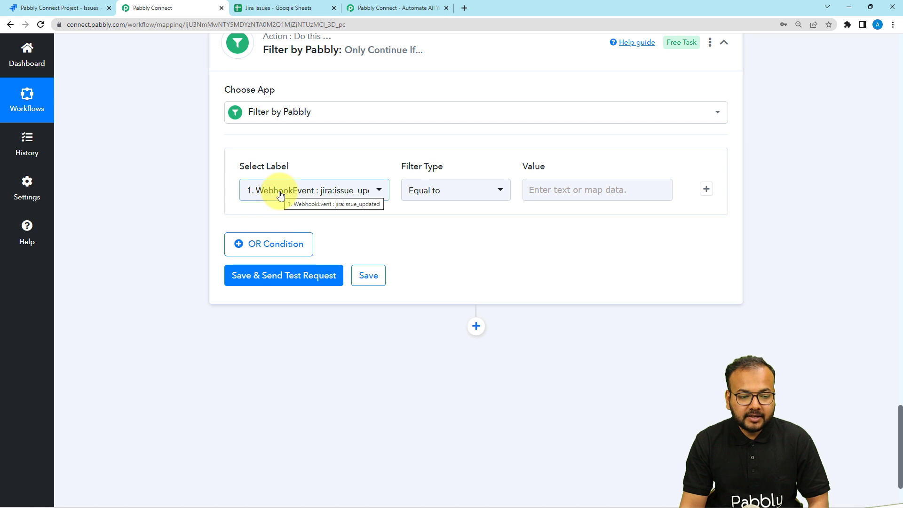
pyautogui.click(281, 195)
pyautogui.click(307, 286)
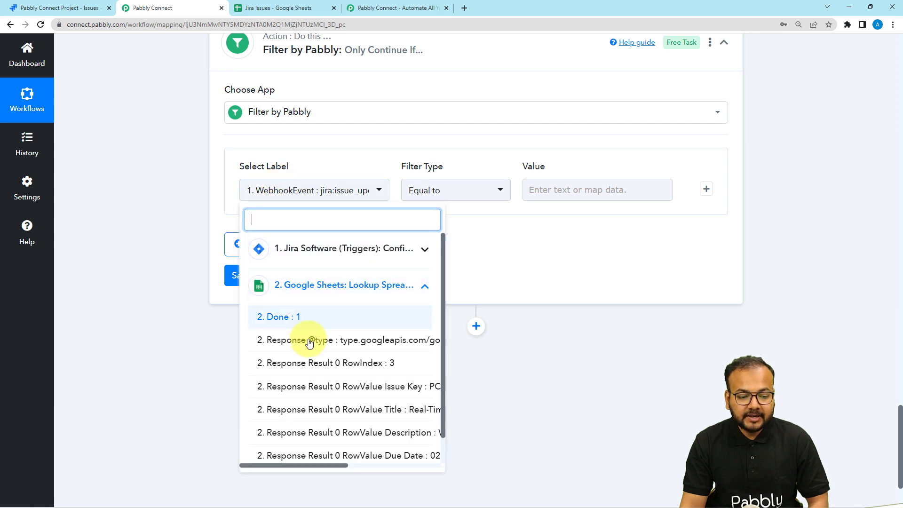
pyautogui.click(318, 386)
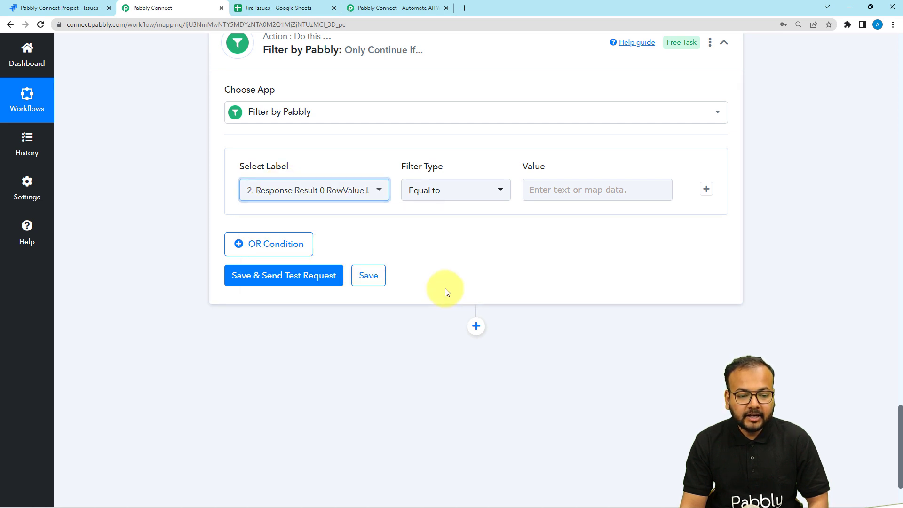
# - Set the filter condition's type to Exists for the looked-up issue key and save the filter with a test request
pyautogui.scroll(9, 453, 289)
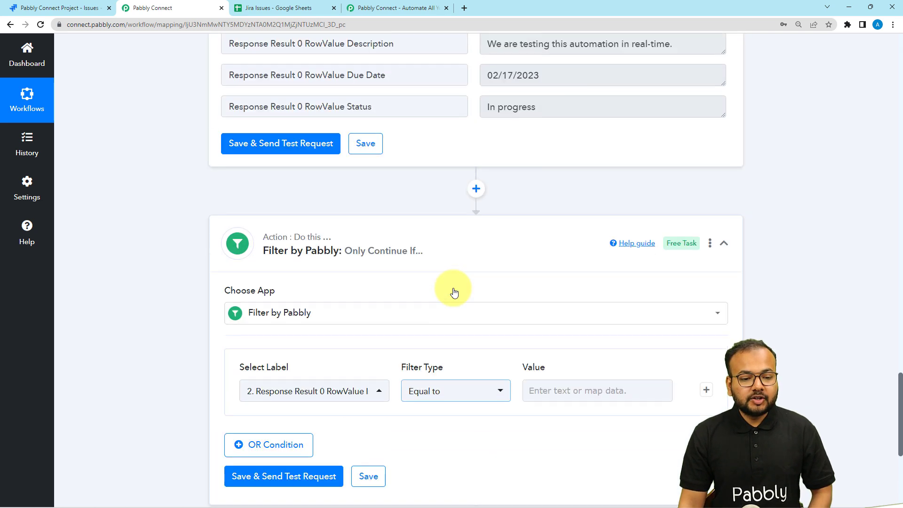
pyautogui.scroll(1, 454, 292)
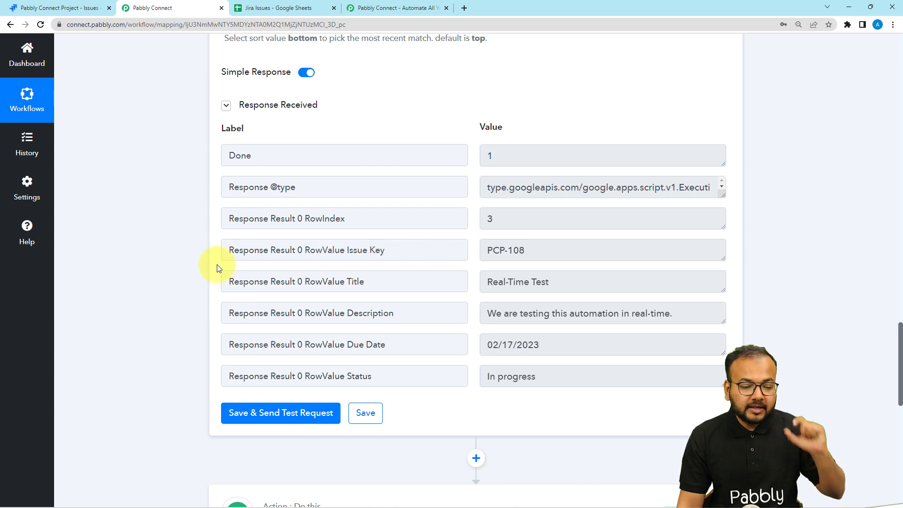
pyautogui.scroll(-4, 195, 271)
pyautogui.scroll(-3, 188, 270)
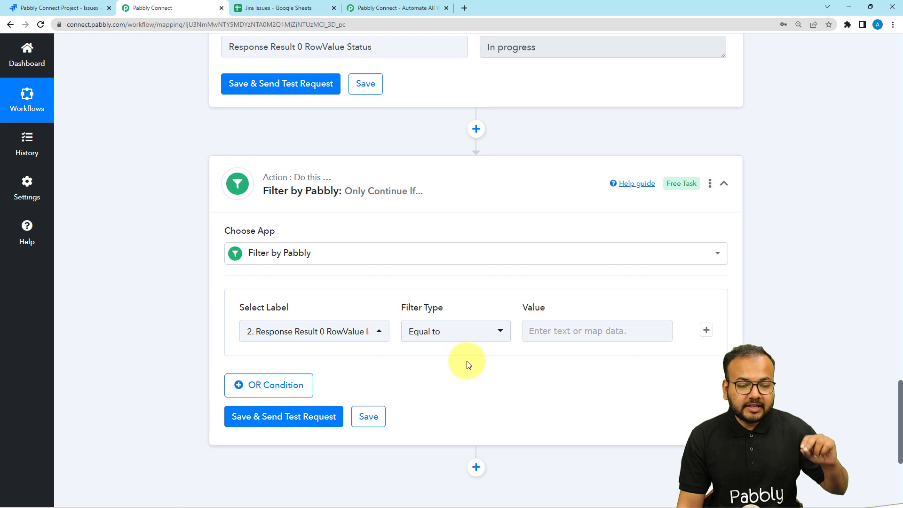
pyautogui.scroll(8, 466, 362)
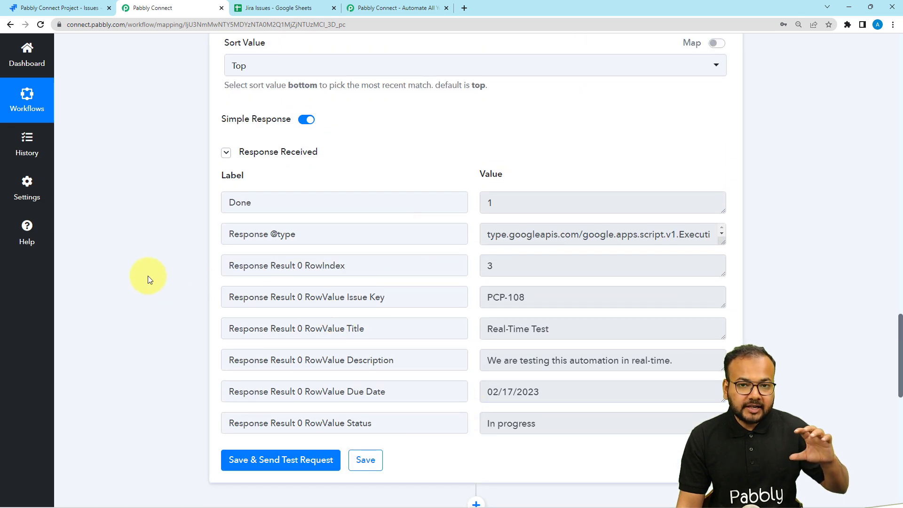
pyautogui.scroll(-6, 146, 279)
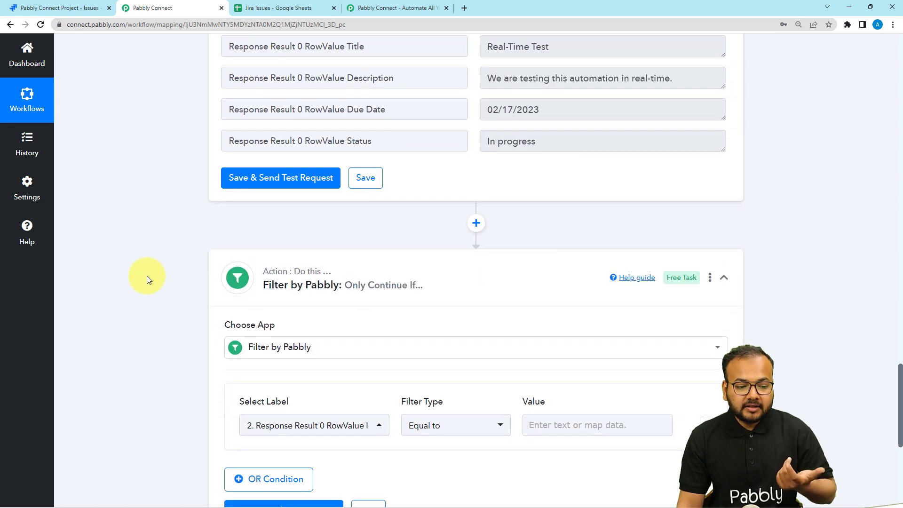
pyautogui.scroll(-4, 147, 279)
pyautogui.click(460, 245)
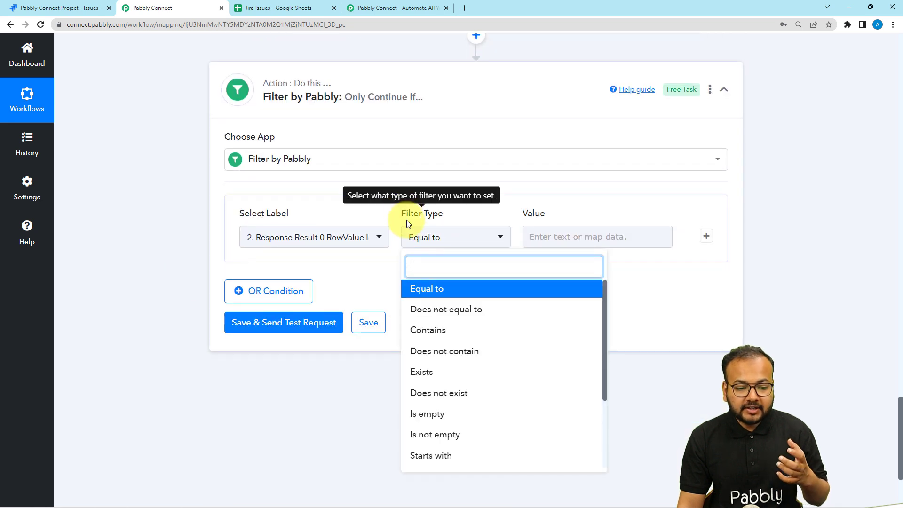
pyautogui.click(422, 372)
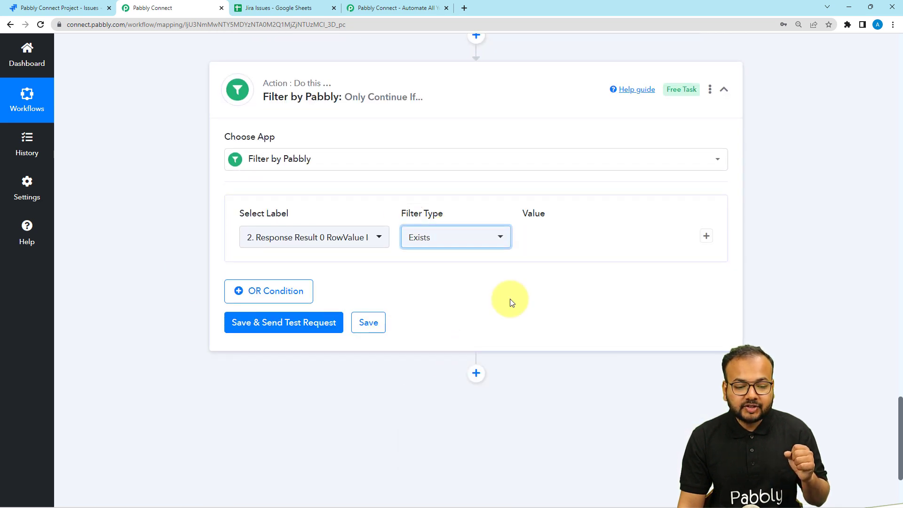
pyautogui.click(234, 322)
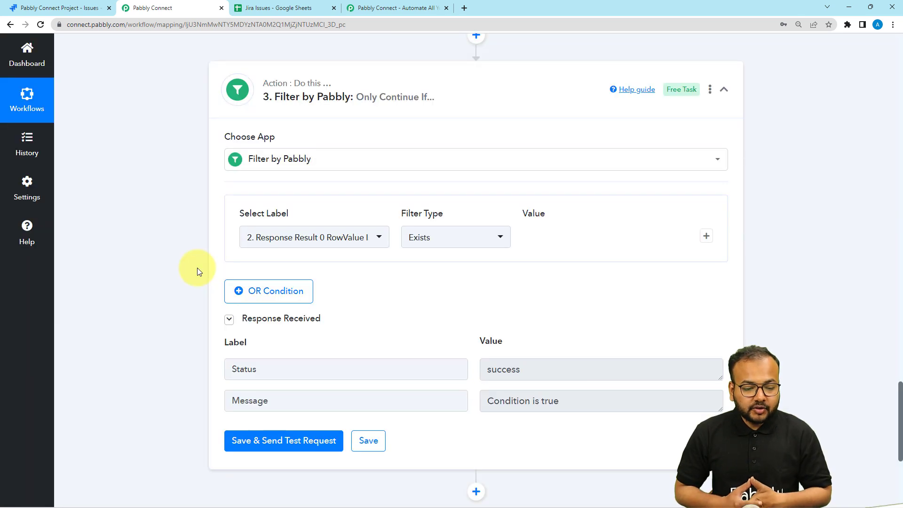
# - Add a Google Sheets action step with the Update Cell Value event after the filter
pyautogui.scroll(-2, 196, 268)
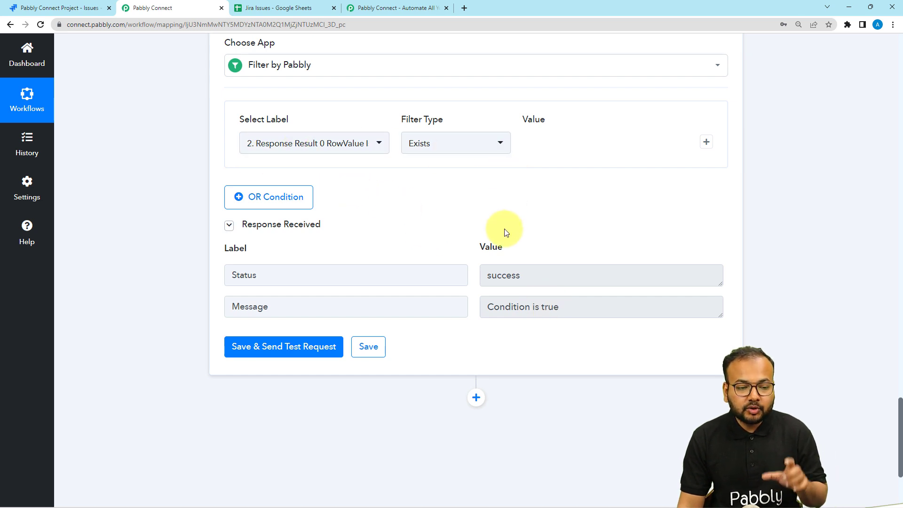
pyautogui.scroll(10, 504, 228)
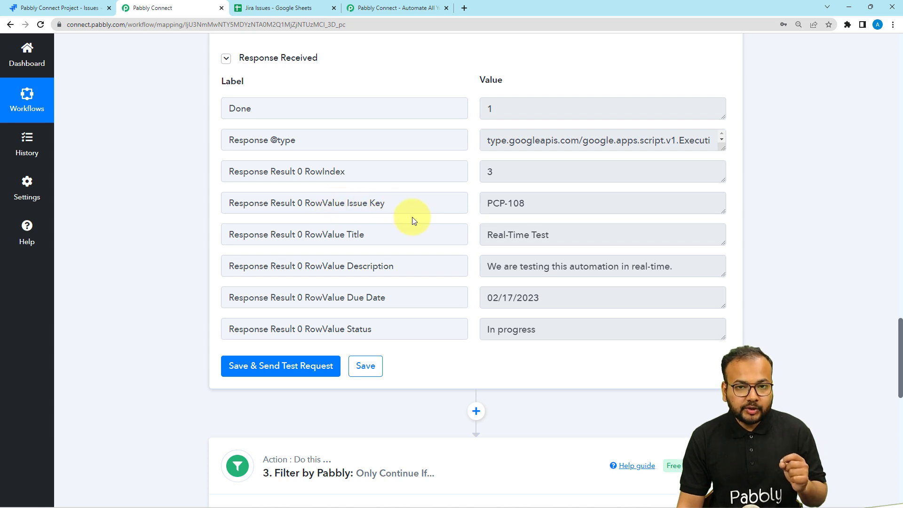
pyautogui.scroll(-13, 122, 229)
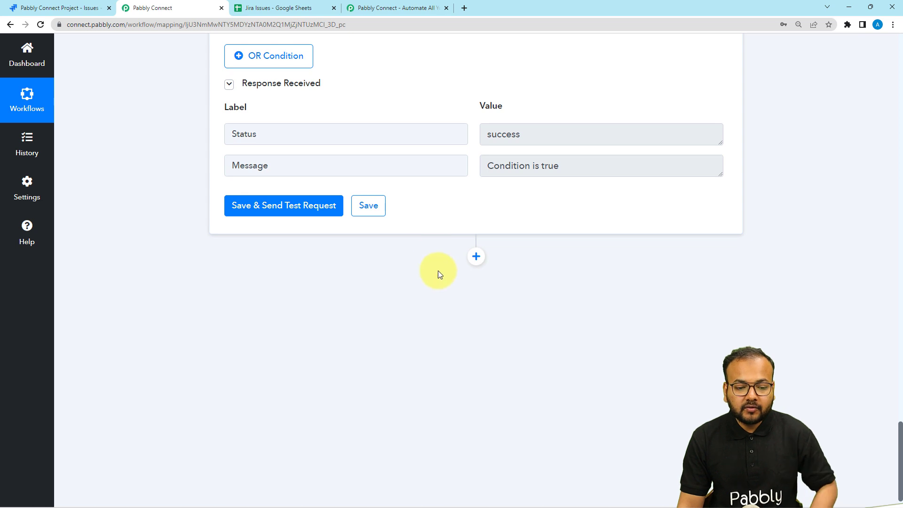
pyautogui.scroll(-1, 453, 246)
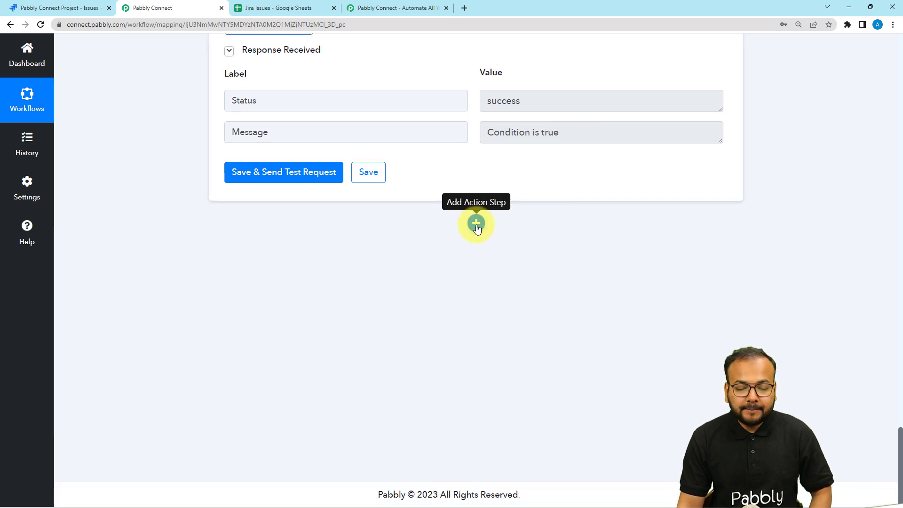
pyautogui.click(476, 227)
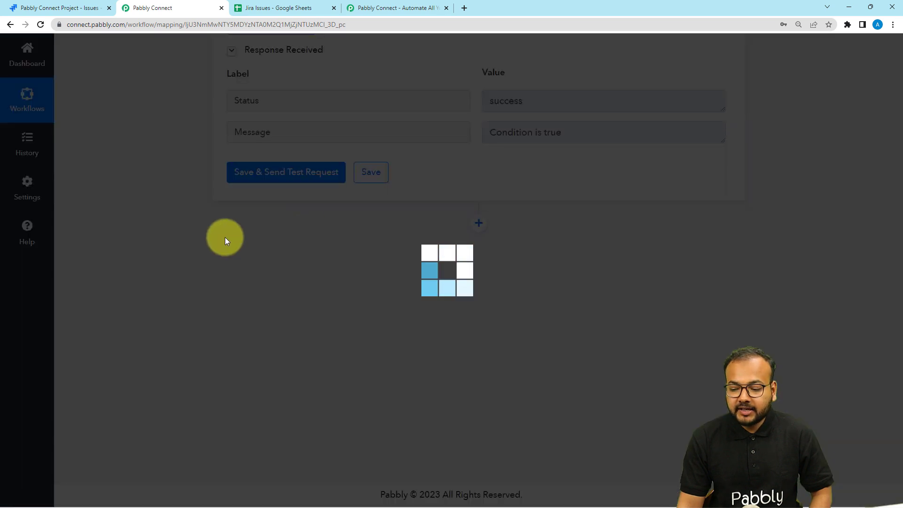
pyautogui.scroll(-3, 250, 235)
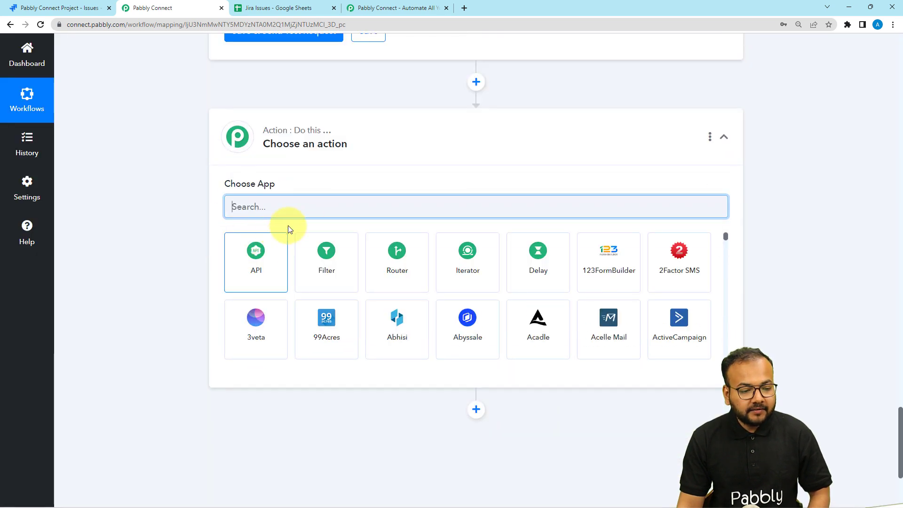
pyautogui.write('goo')
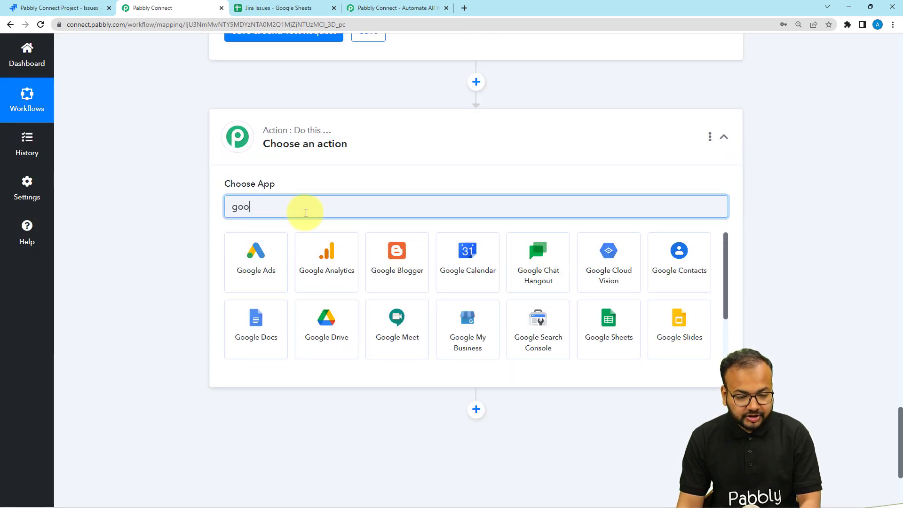
pyautogui.click(585, 317)
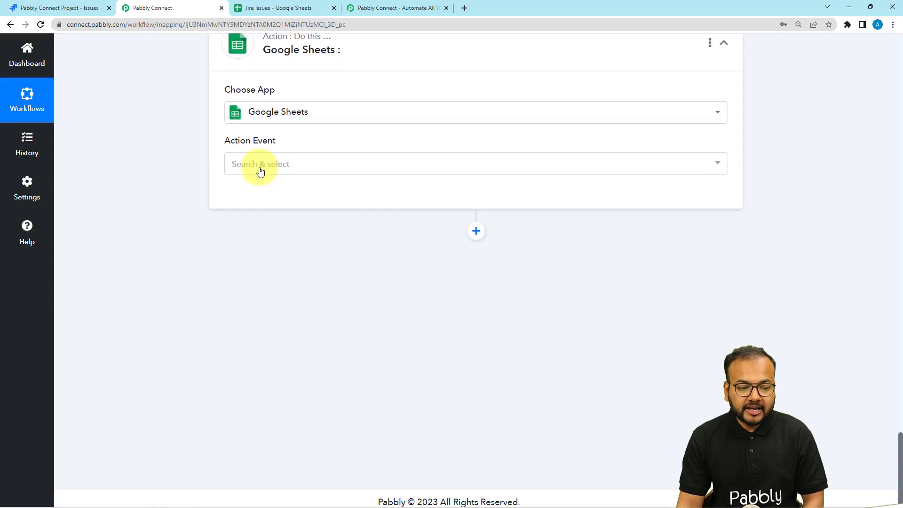
pyautogui.click(260, 171)
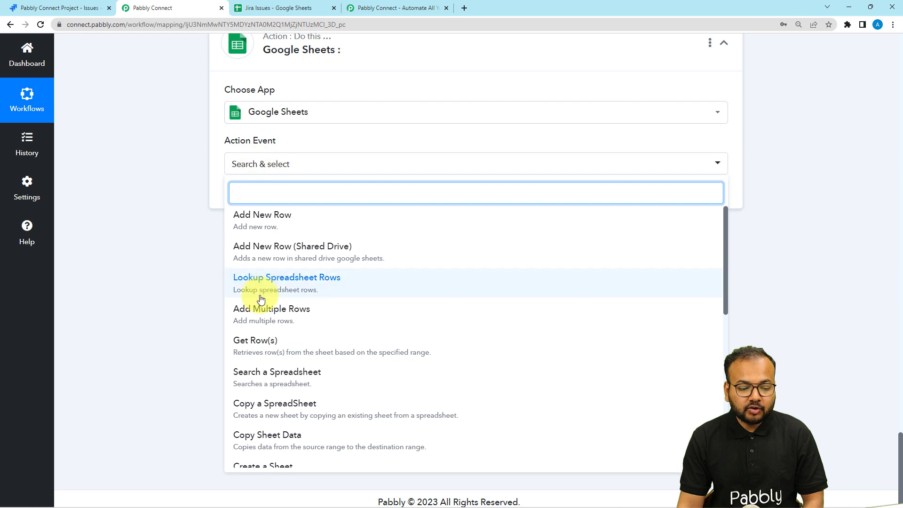
pyautogui.scroll(-8, 258, 297)
pyautogui.click(258, 368)
# - Connect the Update Cell Value step through the existing connection Google Sheets #23
pyautogui.click(245, 197)
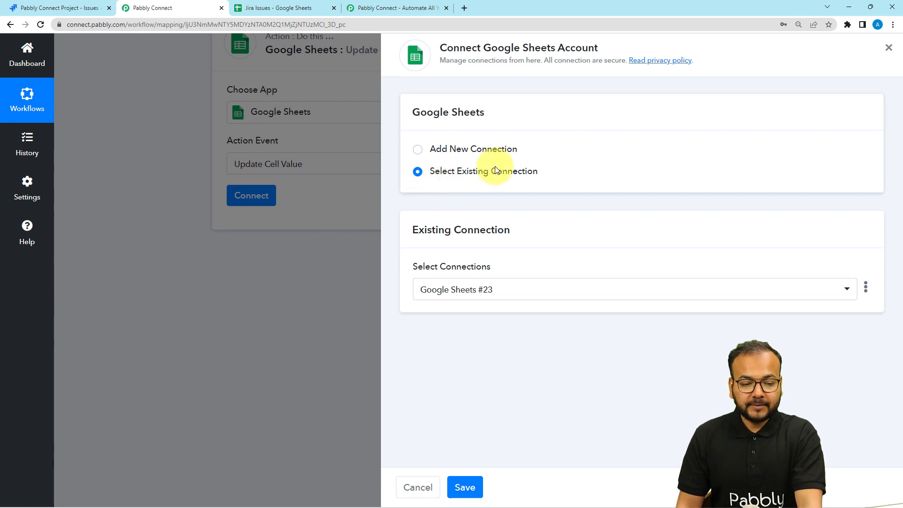
pyautogui.click(417, 172)
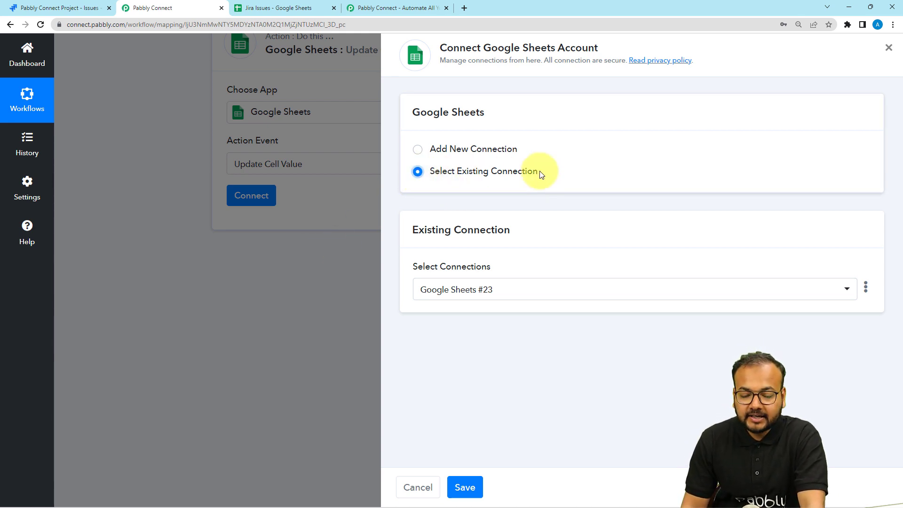
pyautogui.click(490, 289)
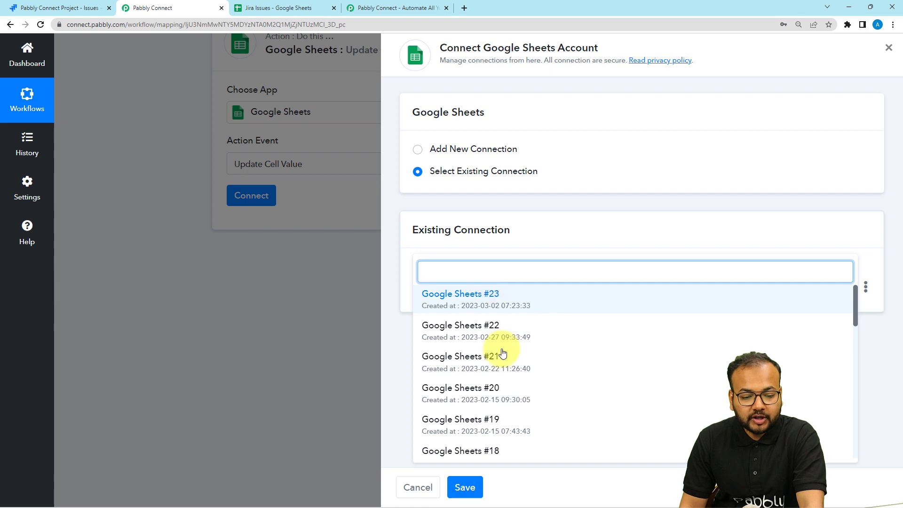
pyautogui.click(453, 301)
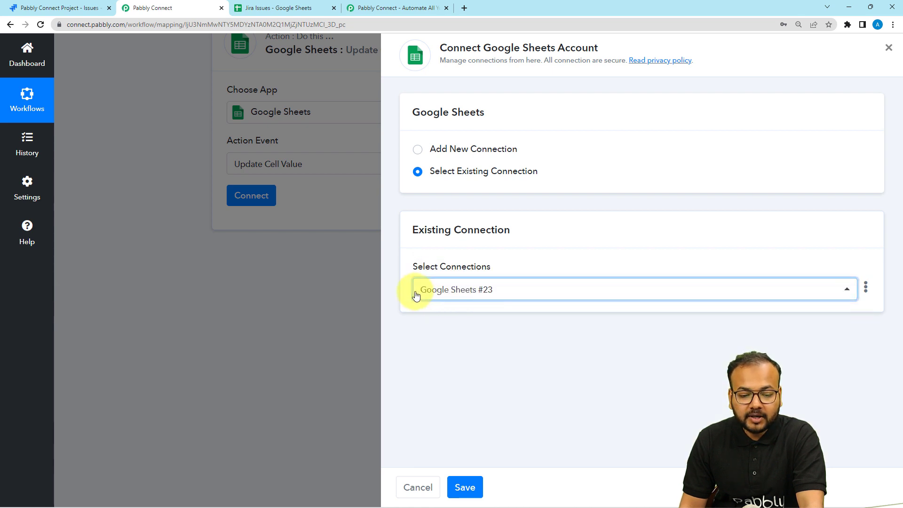
pyautogui.click(465, 487)
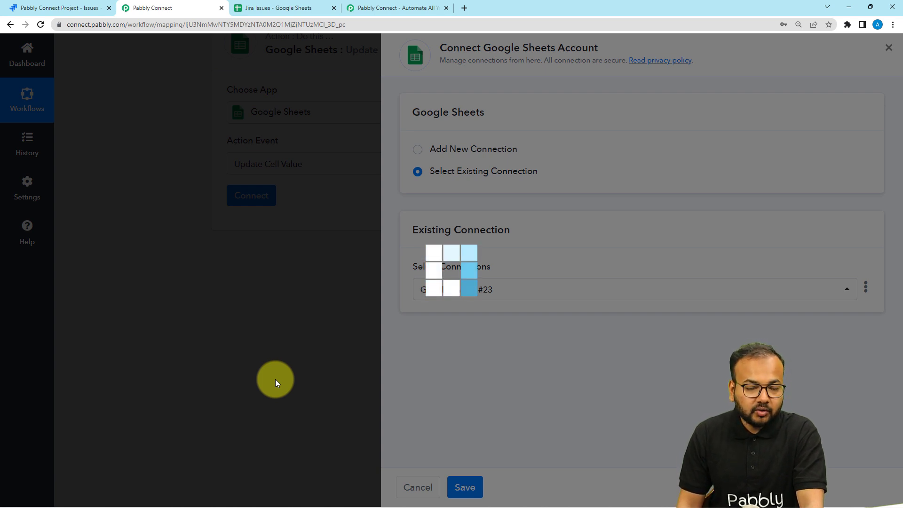
# - Use Sheet1 of the Jira Issues spreadsheet as the target of the cell update
pyautogui.scroll(-2, 275, 379)
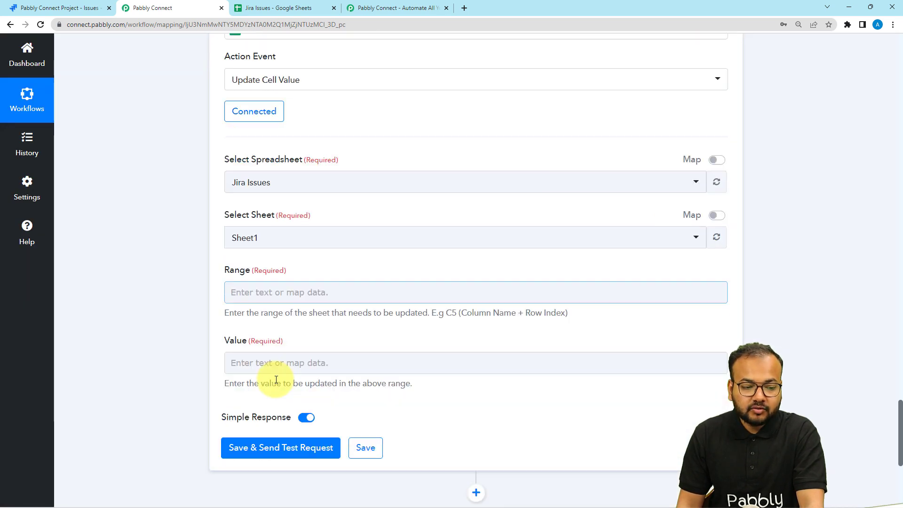
pyautogui.click(299, 173)
pyautogui.click(256, 224)
pyautogui.scroll(-3, 261, 142)
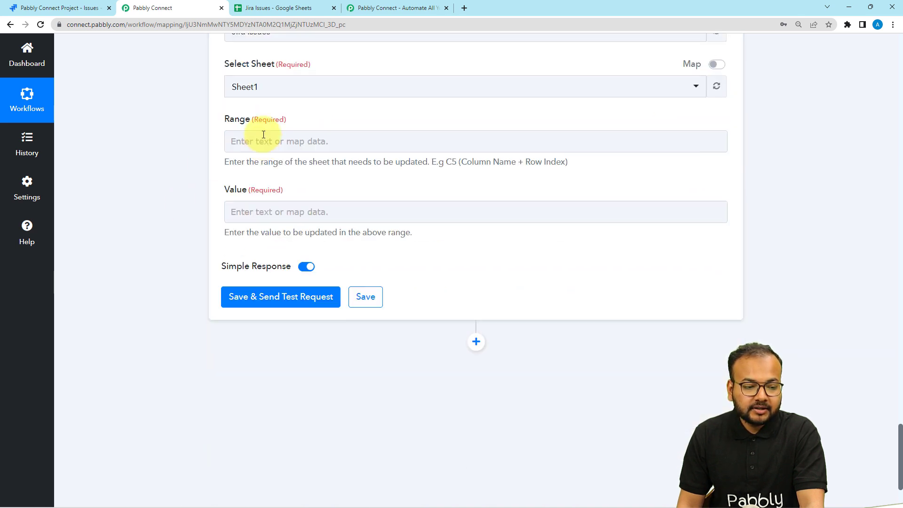
# - Check the Status column's letter in the Jira Issues sheet and enter E in the update step's Range field
pyautogui.click(242, 142)
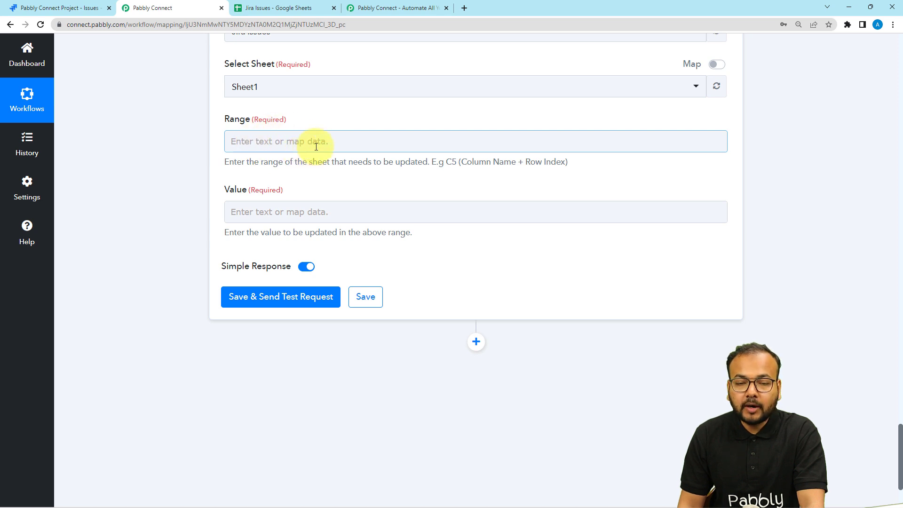
pyautogui.click(300, 4)
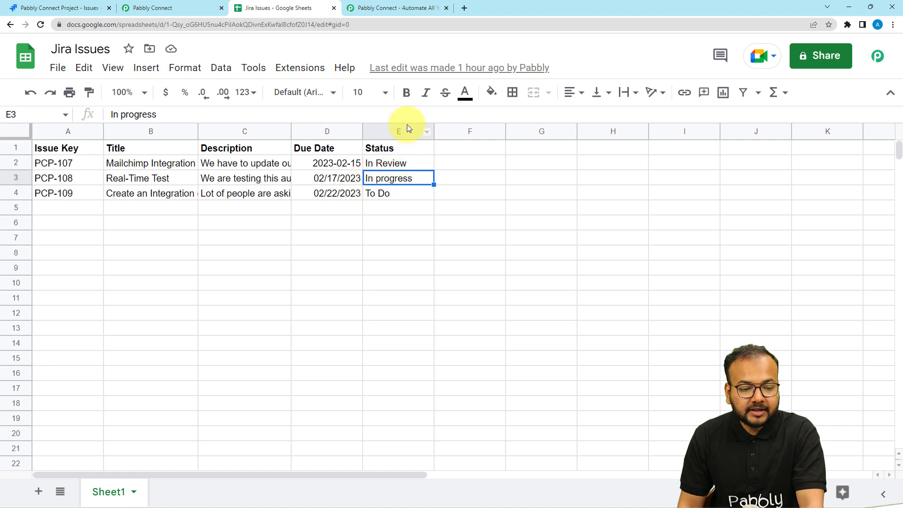
pyautogui.click(128, 8)
pyautogui.click(250, 138)
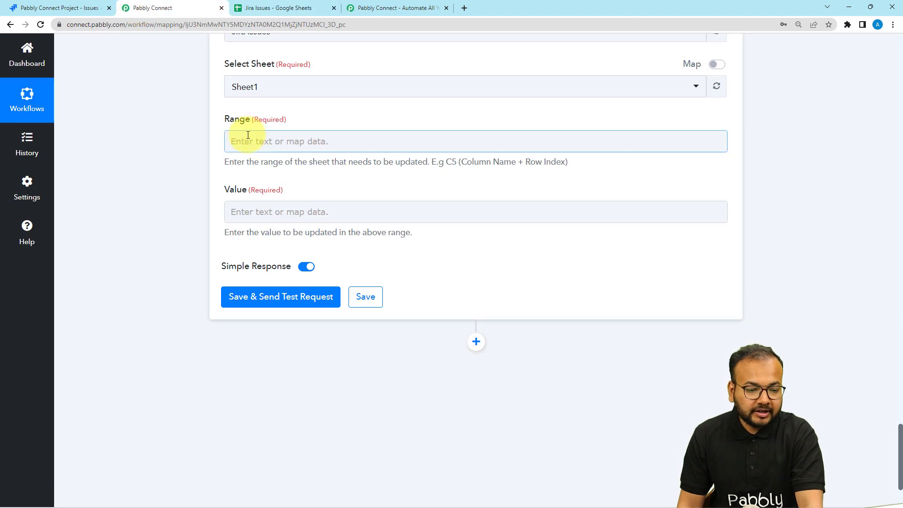
pyautogui.write('E')
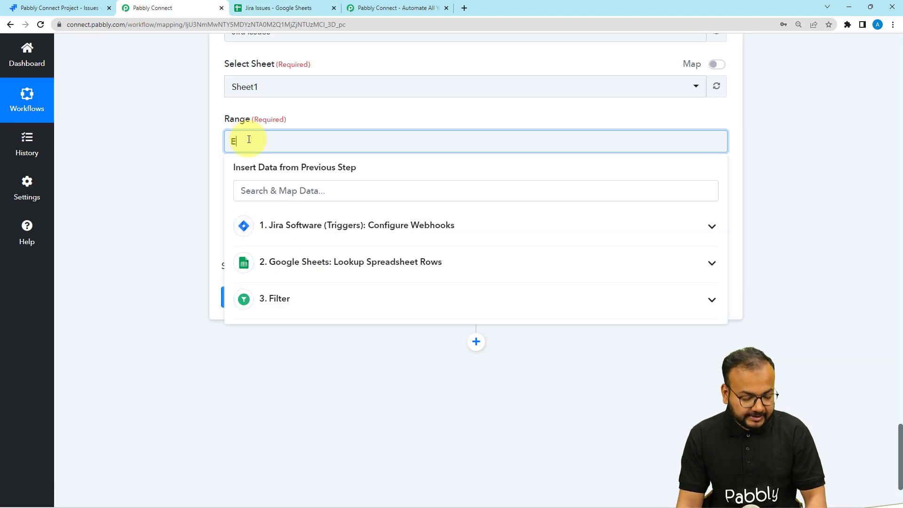
pyautogui.click(182, 156)
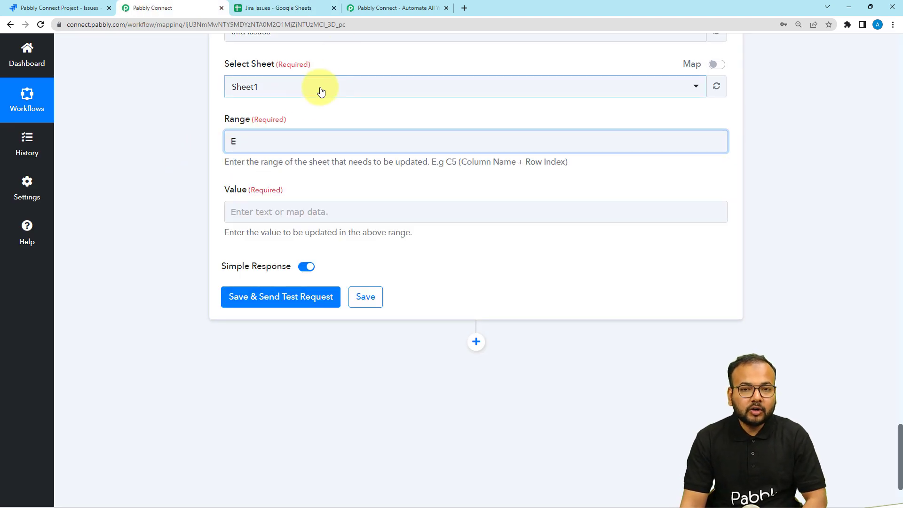
# - Append the Response Result 0 RowIndex value from the Google Sheets lookup response after the E in the Range field
pyautogui.scroll(5, 219, 208)
pyautogui.scroll(15, 220, 208)
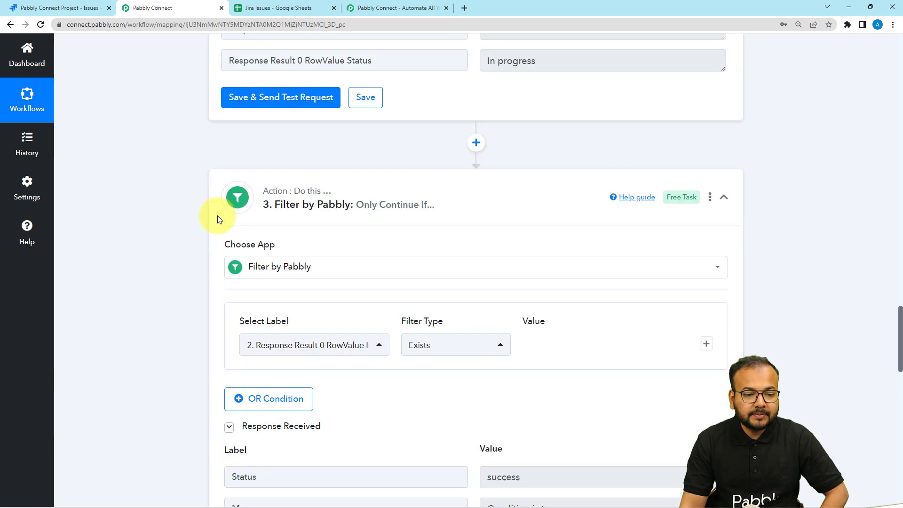
pyautogui.scroll(9, 319, 243)
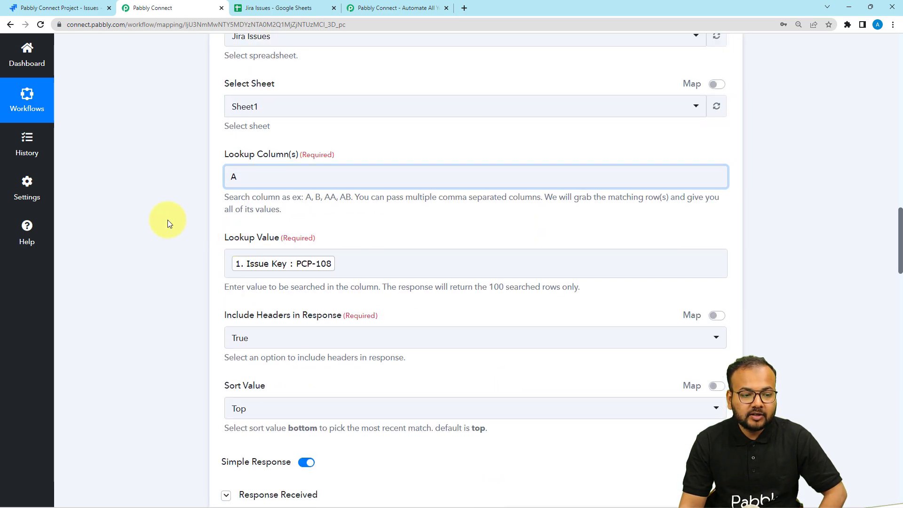
pyautogui.scroll(-10, 167, 219)
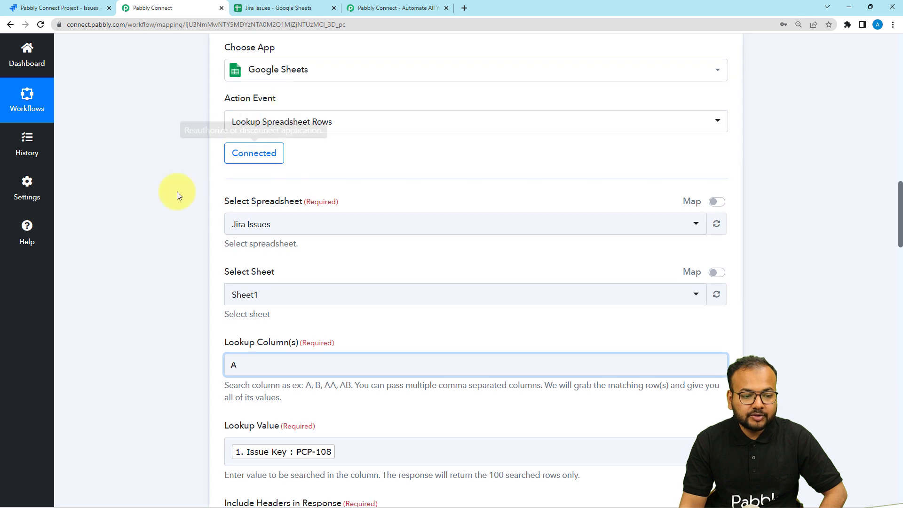
pyautogui.scroll(-6, 163, 224)
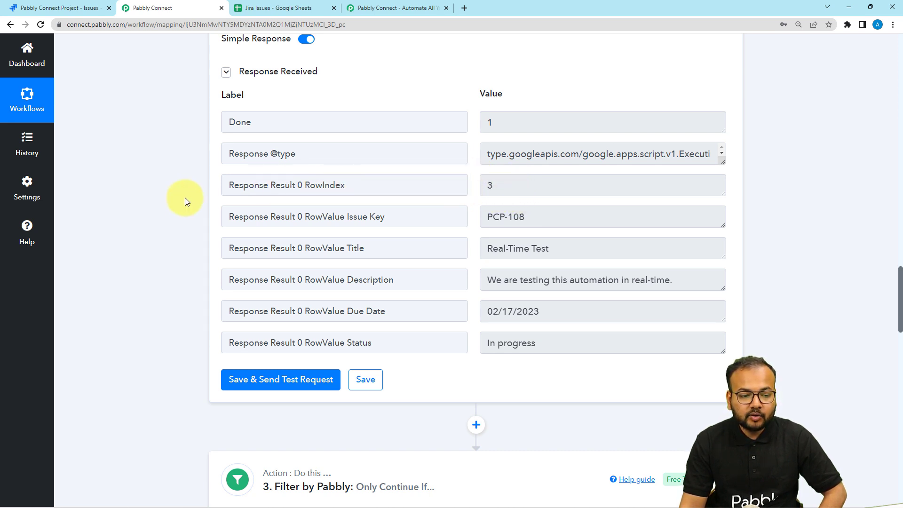
pyautogui.scroll(-5, 176, 205)
pyautogui.scroll(-15, 176, 205)
pyautogui.click(239, 187)
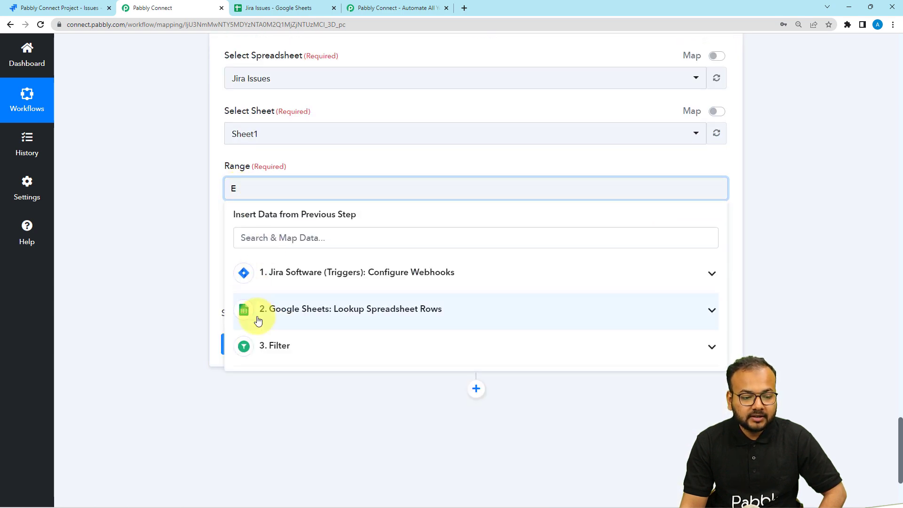
pyautogui.click(296, 320)
pyautogui.click(311, 387)
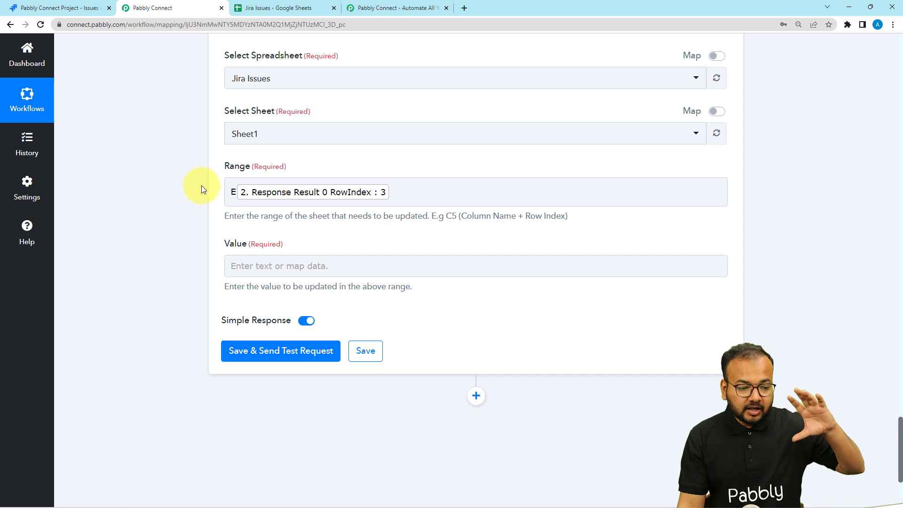
pyautogui.click(233, 196)
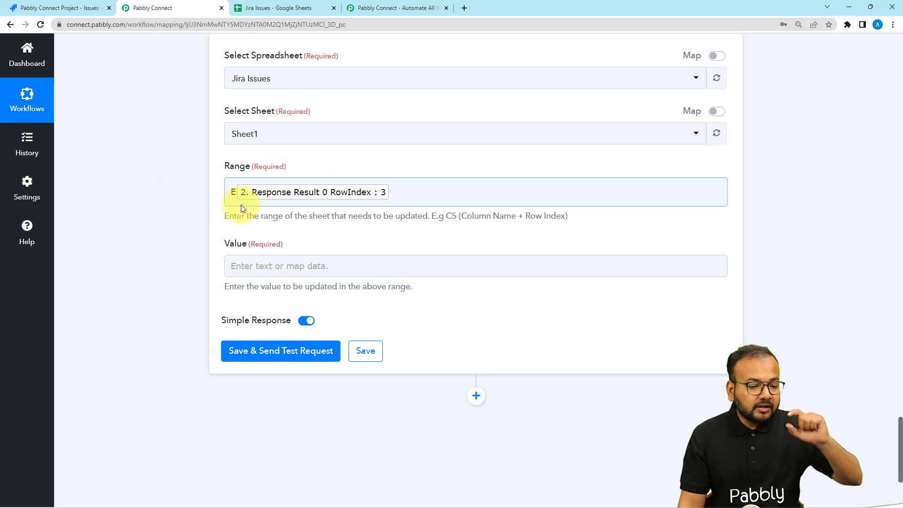
pyautogui.click(248, 207)
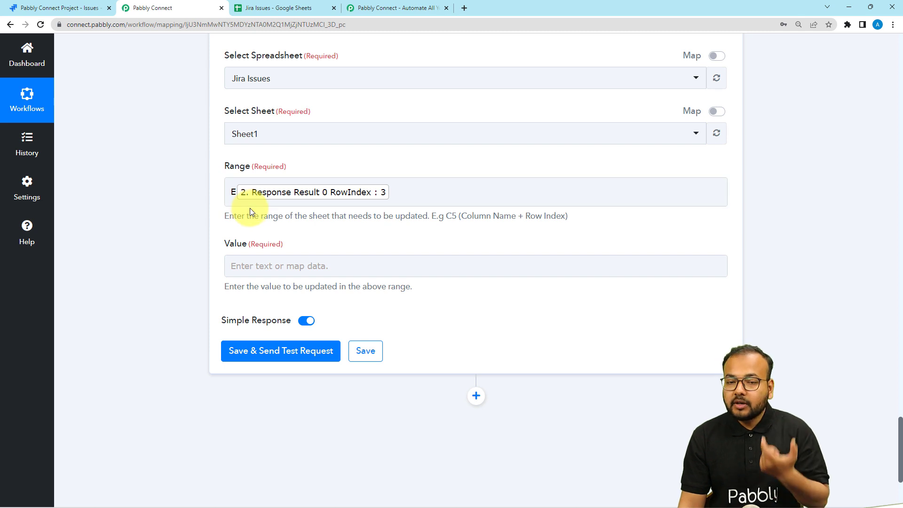
# - Find the Jira trigger's changelog data by searching for "chang" and map Changelog Items 0 ToString into the update step's Value field
pyautogui.scroll(-2, 250, 209)
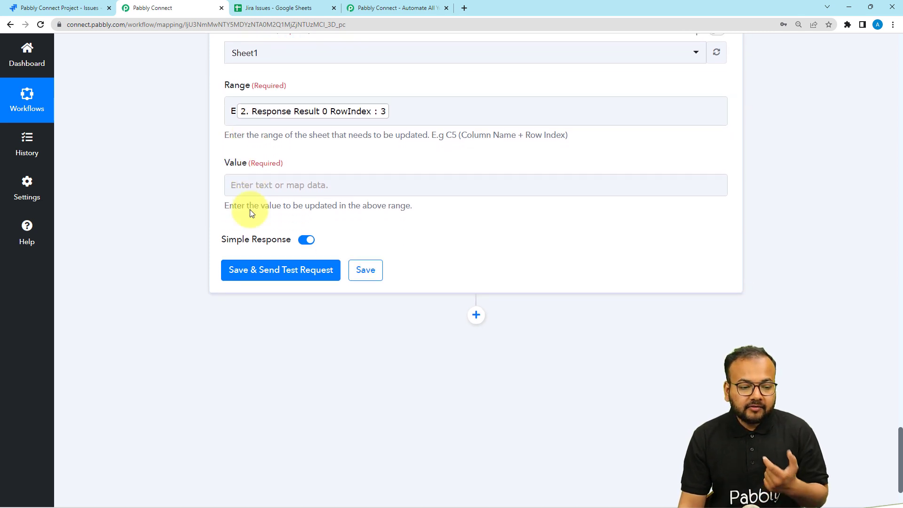
pyautogui.click(254, 175)
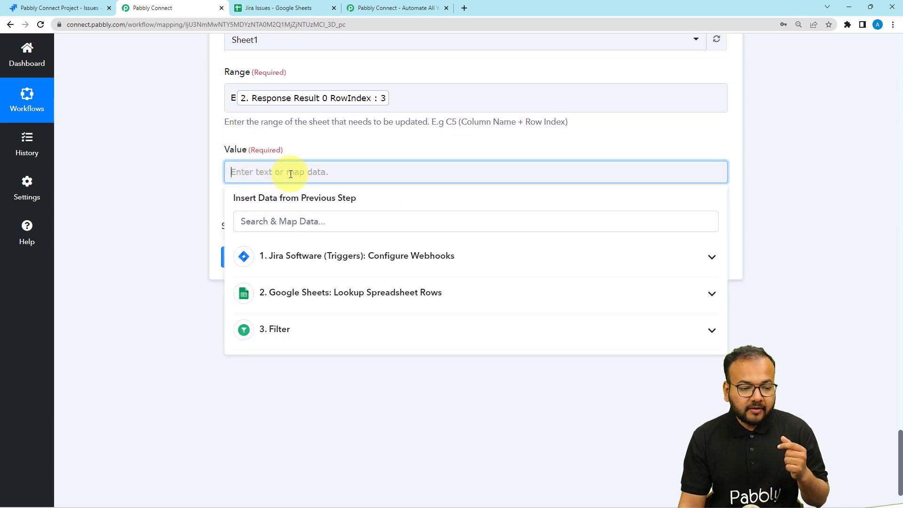
pyautogui.click(291, 254)
pyautogui.scroll(-20, 325, 359)
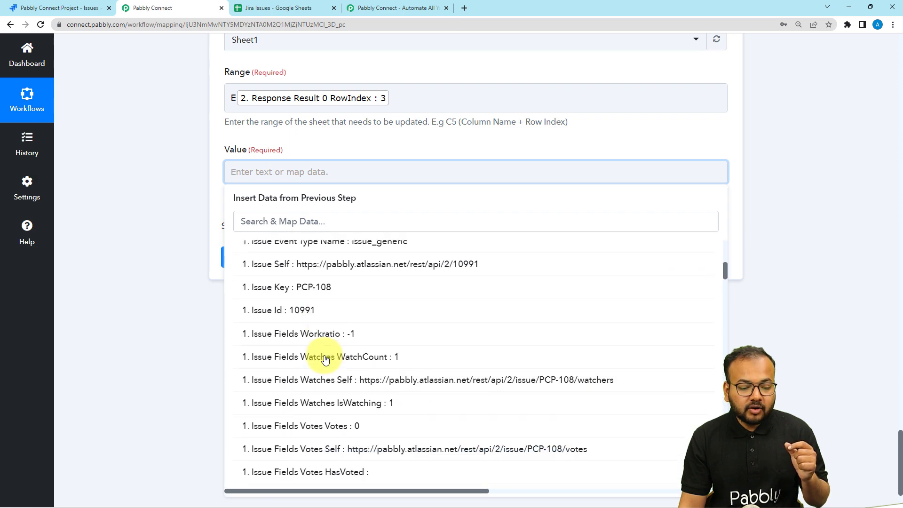
pyautogui.scroll(-20, 325, 359)
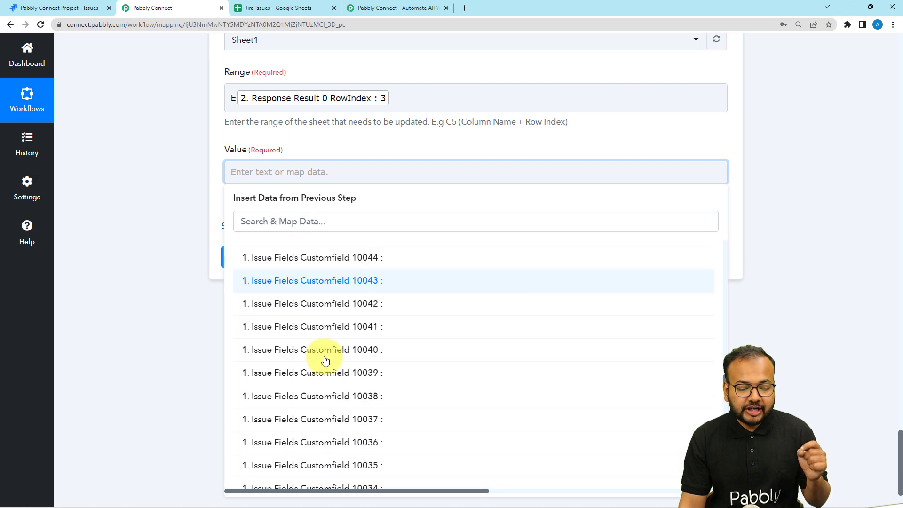
pyautogui.scroll(-15, 325, 360)
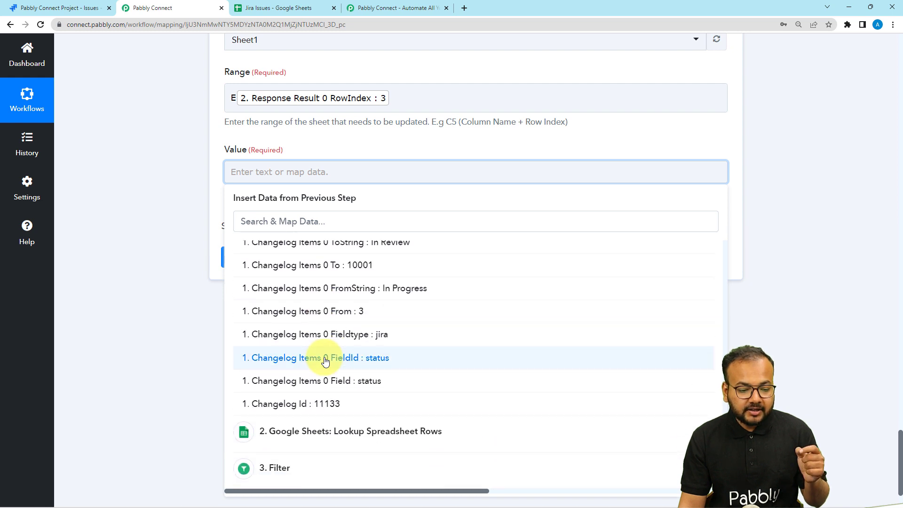
pyautogui.scroll(5, 325, 359)
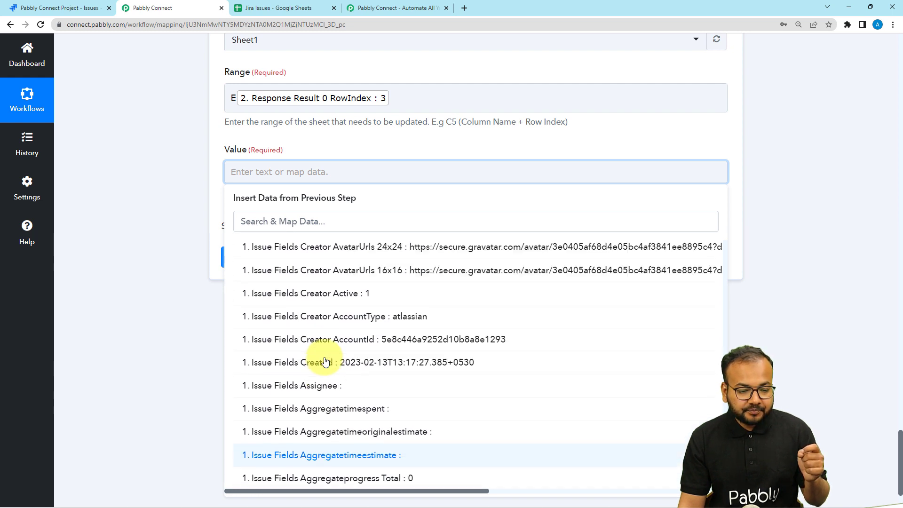
pyautogui.write('chang')
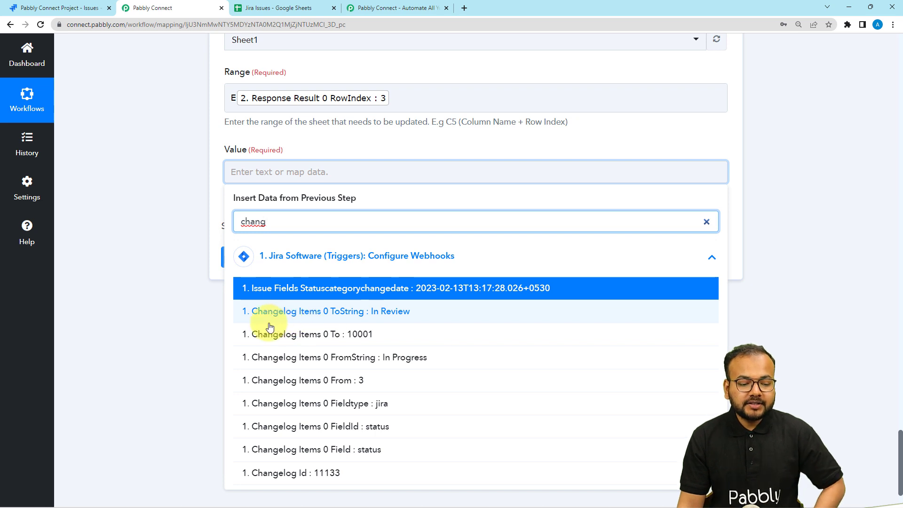
pyautogui.scroll(1, 263, 329)
pyautogui.scroll(-2, 236, 287)
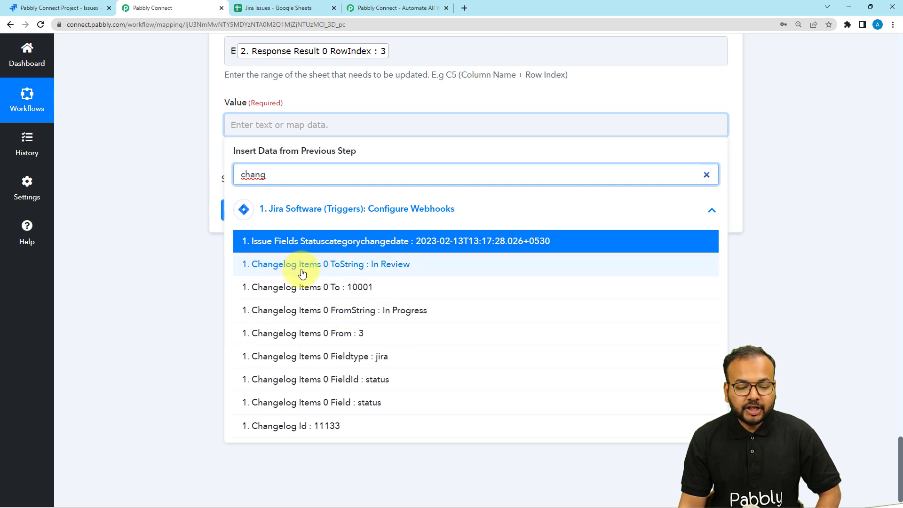
pyautogui.click(363, 268)
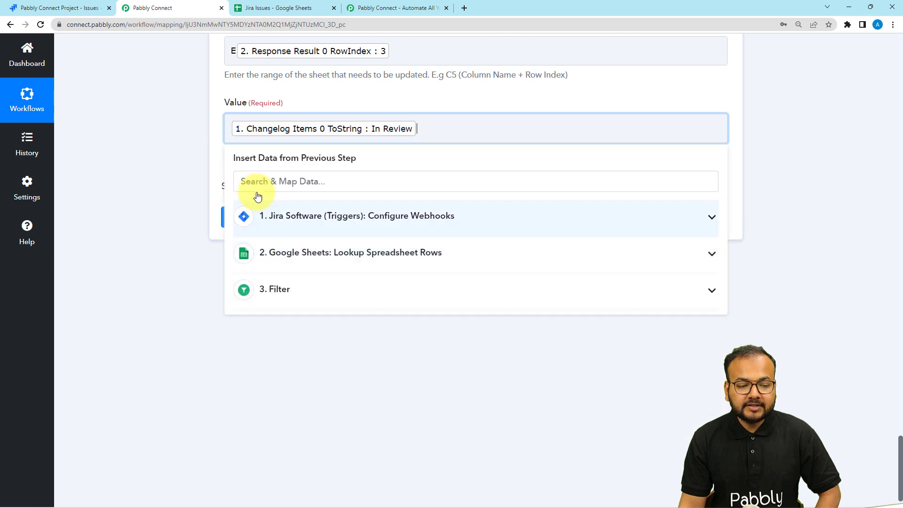
pyautogui.click(182, 129)
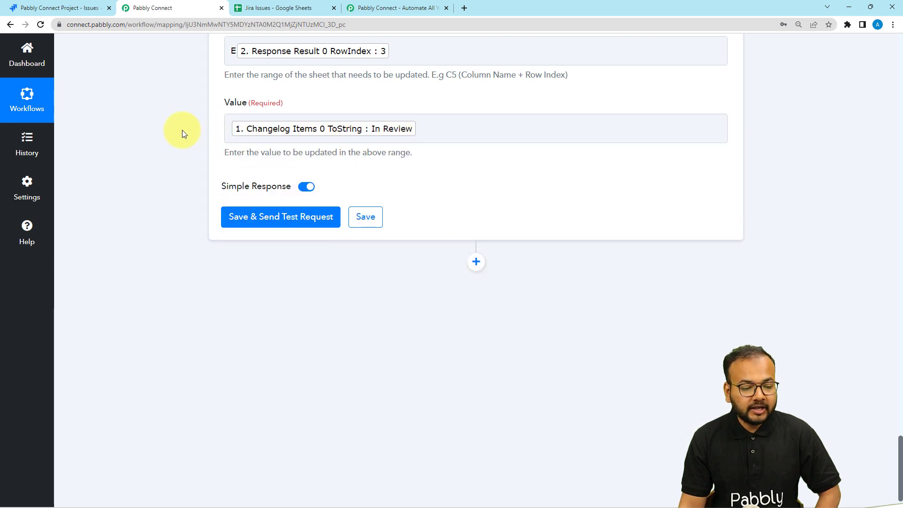
# - Check the current Status of issue PCP-108 in the Jira Issues sheet and return to the workflow
pyautogui.click(249, 12)
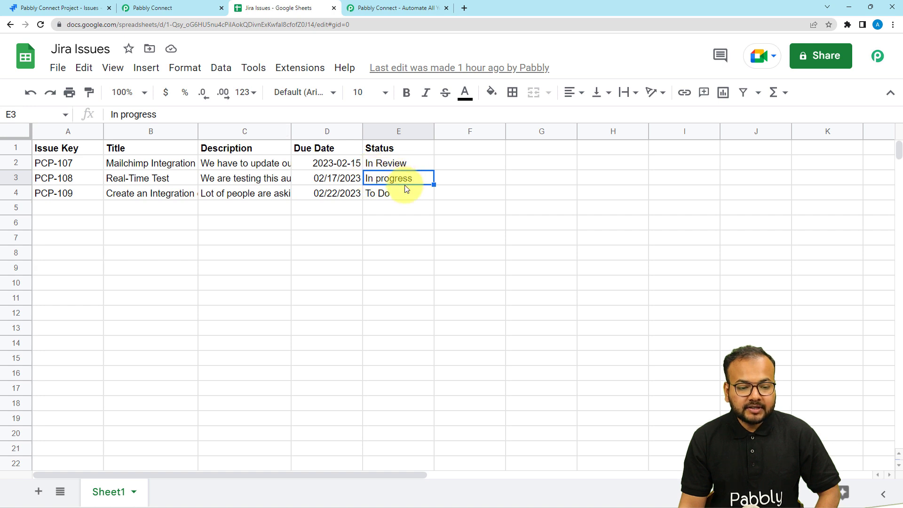
pyautogui.click(397, 213)
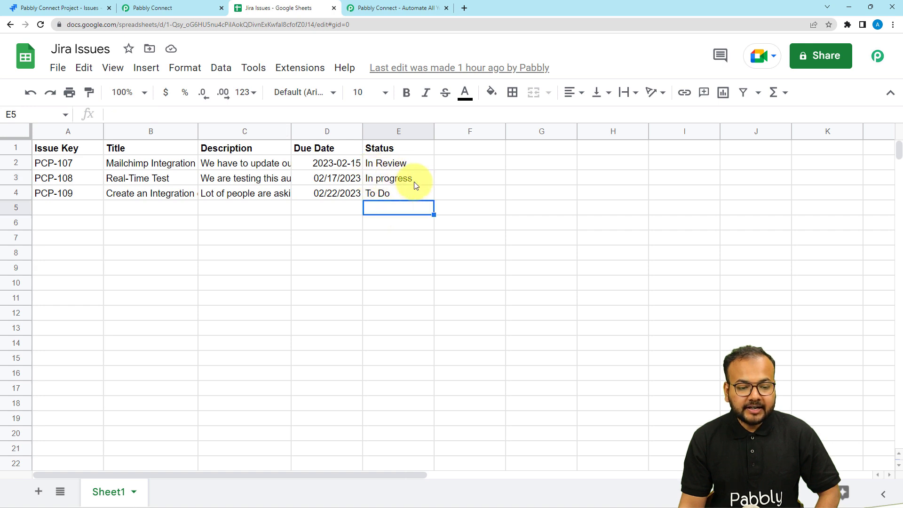
pyautogui.click(138, 6)
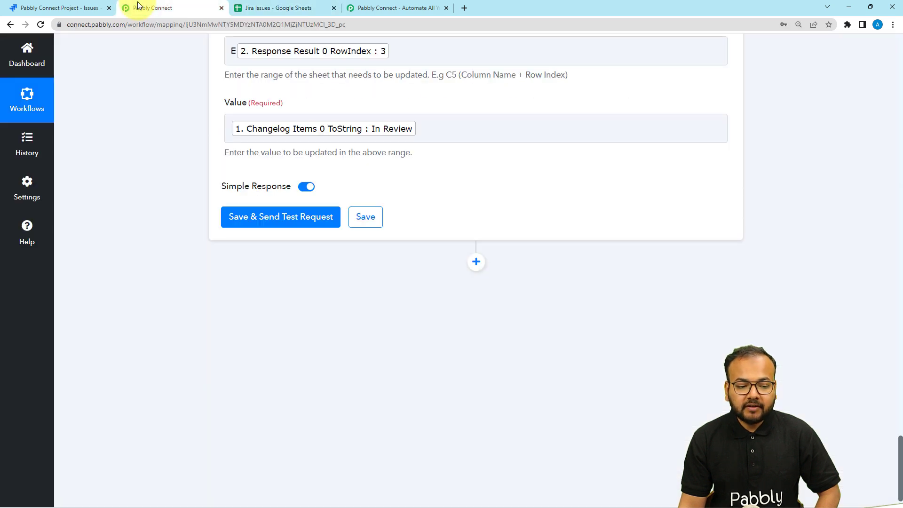
# - Save the Update Cell Value step with a test request and check the Status cell of PCP-108 in the Jira Issues sheet
pyautogui.click(251, 226)
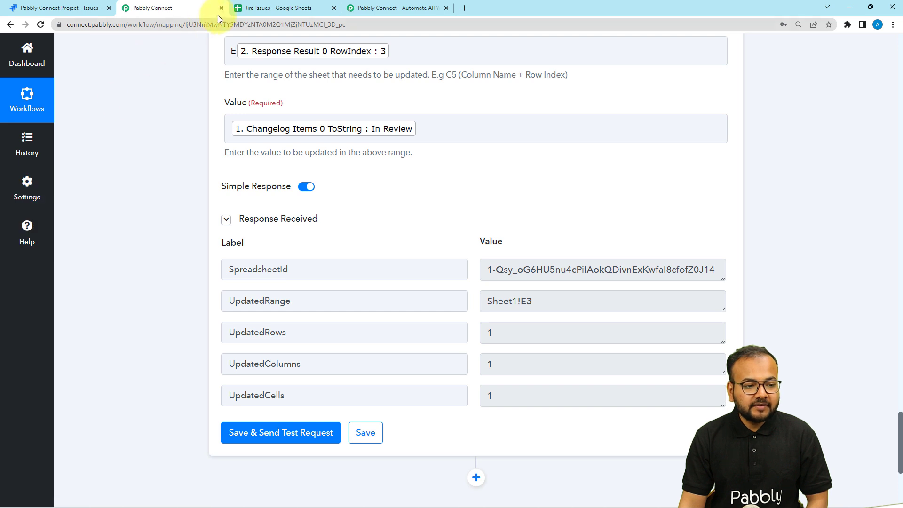
pyautogui.click(256, 9)
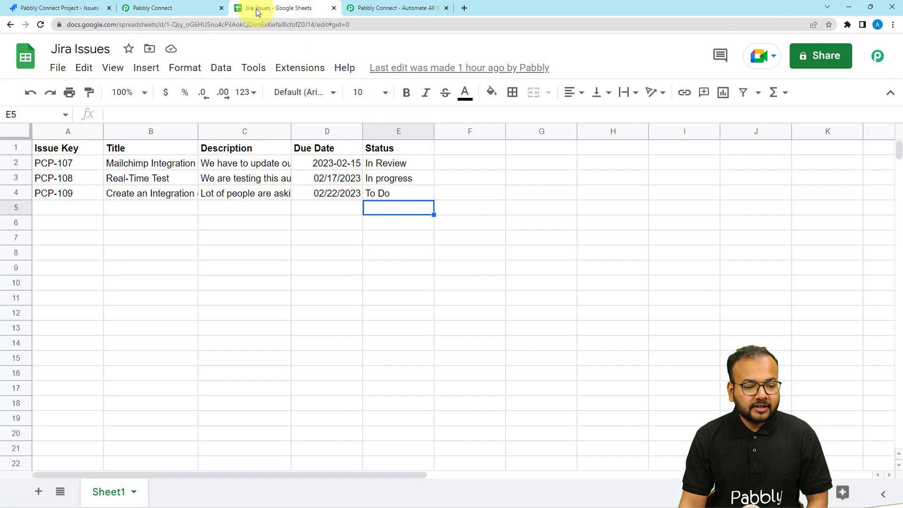
pyautogui.click(410, 184)
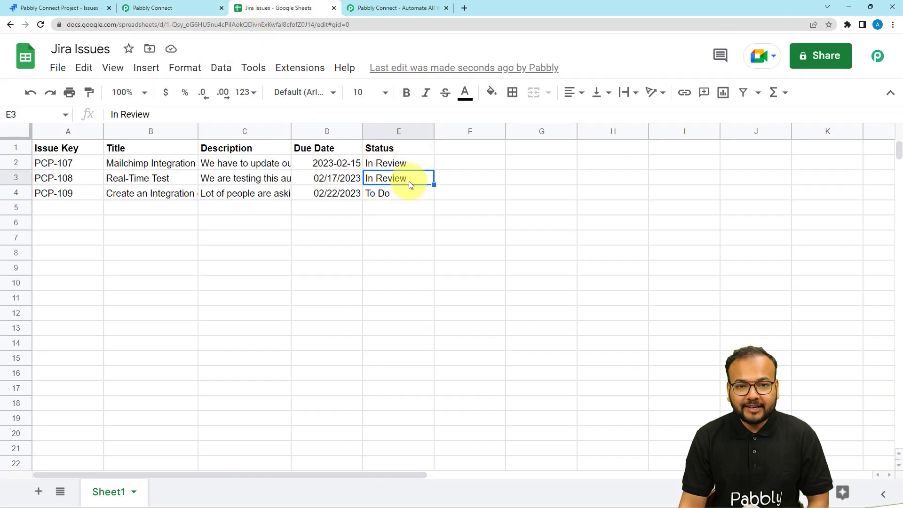
# - Return to the workflow, collapse the Google Sheets Update Cell Value step and go back up to the Lookup Spreadsheet Rows step
pyautogui.click(167, 6)
pyautogui.scroll(2, 207, 194)
pyautogui.scroll(10, 214, 193)
pyautogui.scroll(-6, 227, 196)
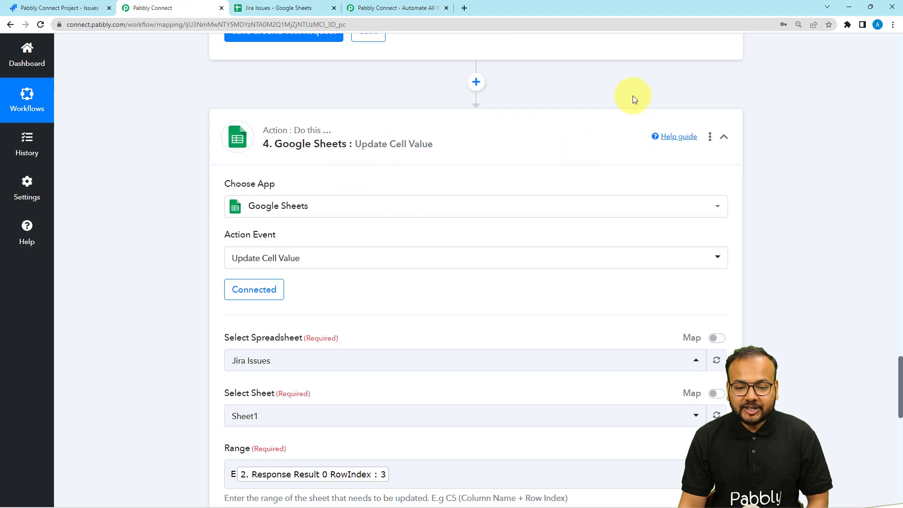
pyautogui.click(723, 136)
pyautogui.scroll(4, 770, 154)
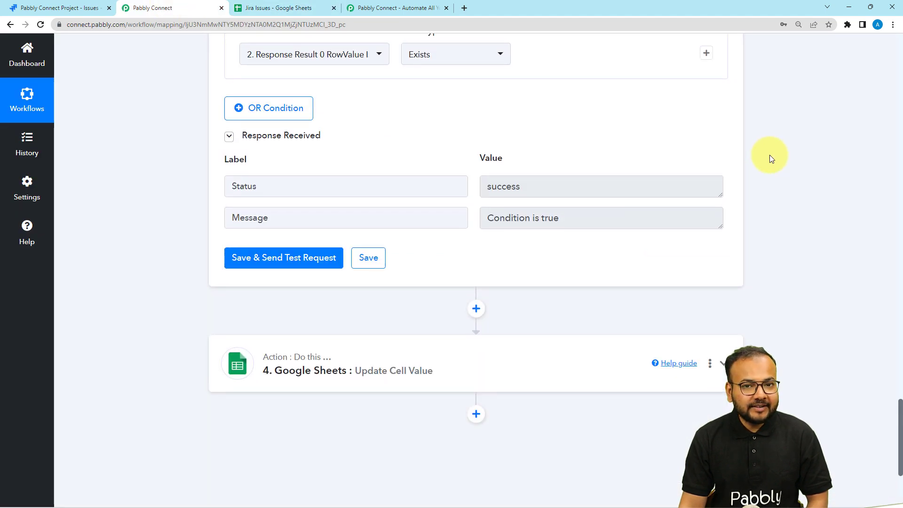
pyautogui.scroll(15, 770, 154)
pyautogui.scroll(5, 771, 156)
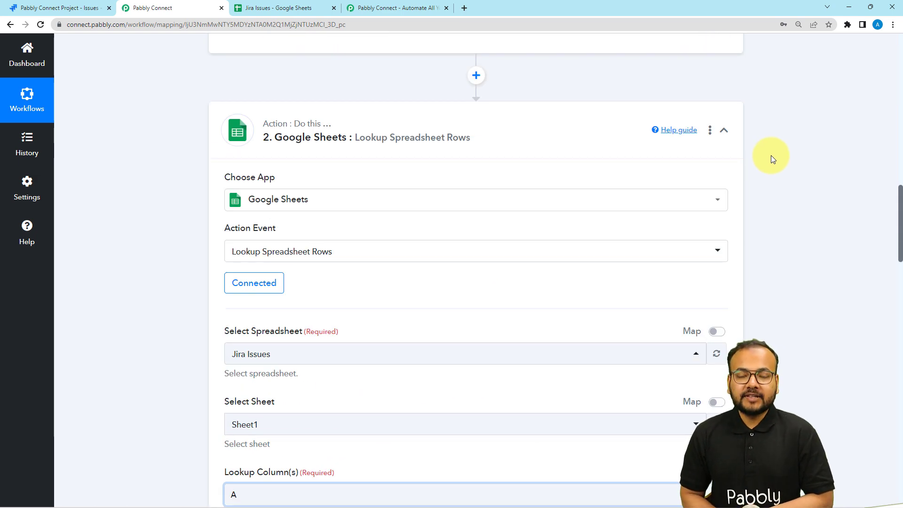